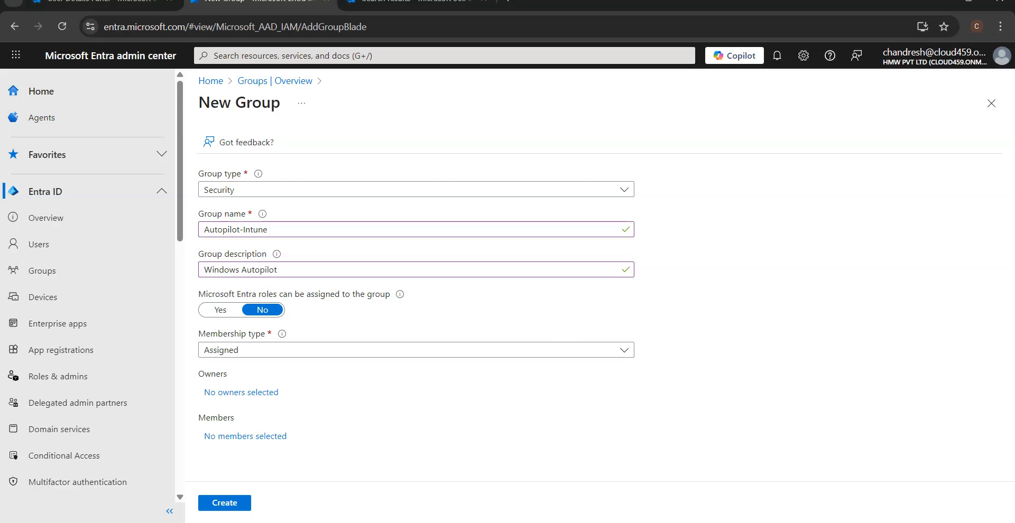
Step: Set the new group's membership type to Dynamic Device
{"action": "left_click", "coordinate": [305, 352]}
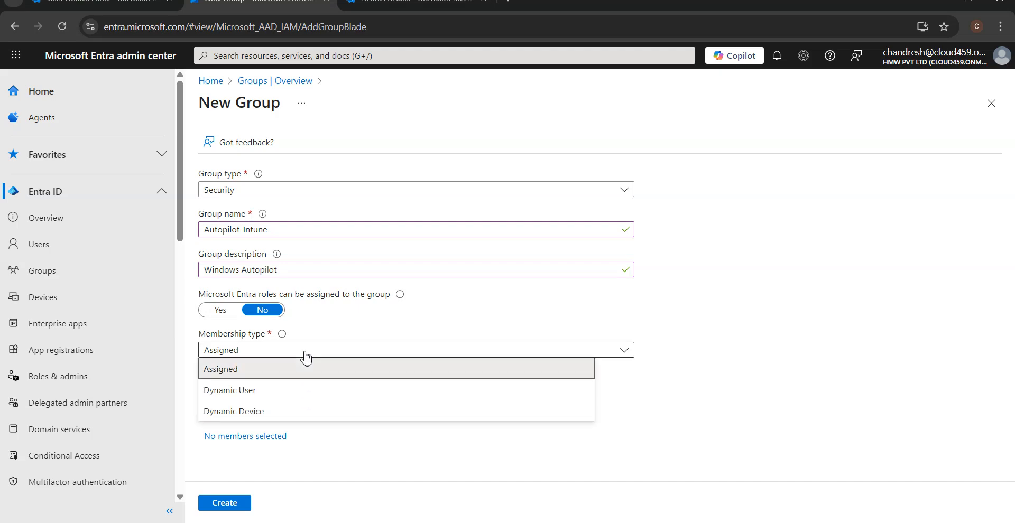
{"action": "left_click", "coordinate": [271, 412]}
{"action": "mouse_move", "coordinate": [295, 520]}
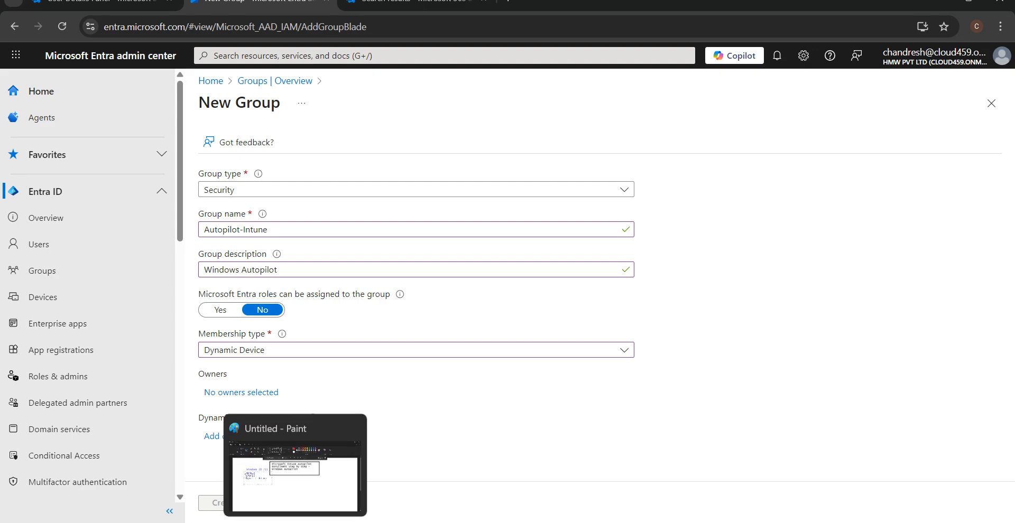
{"action": "left_click", "coordinate": [295, 475]}
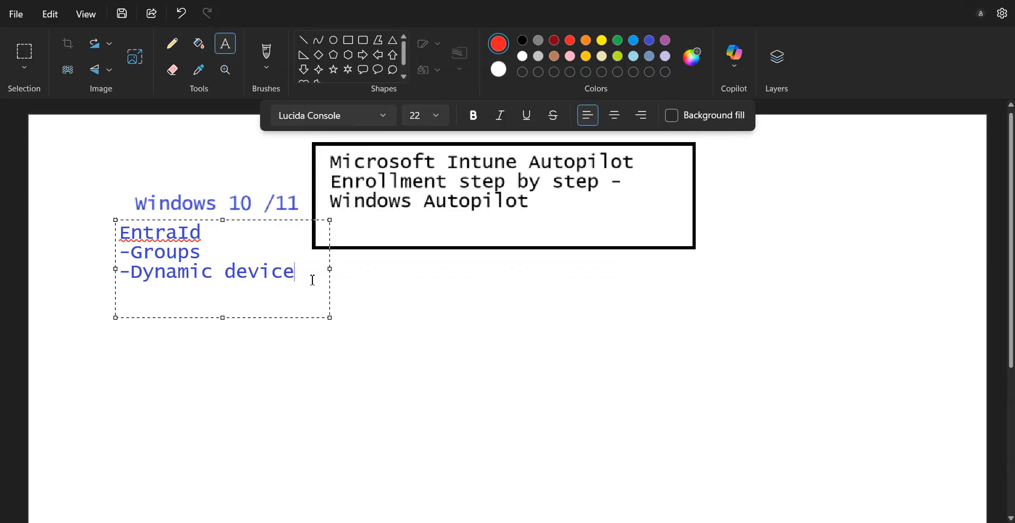
{"action": "key", "text": "alt+Tab"}
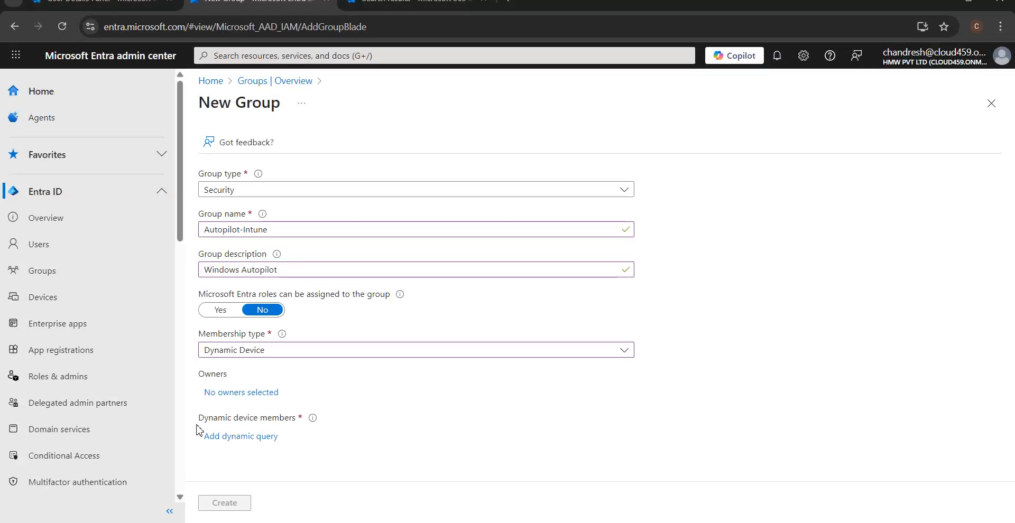
Step: Add a dynamic query for the group's device members and open its rule syntax for editing
{"action": "left_click", "coordinate": [247, 438]}
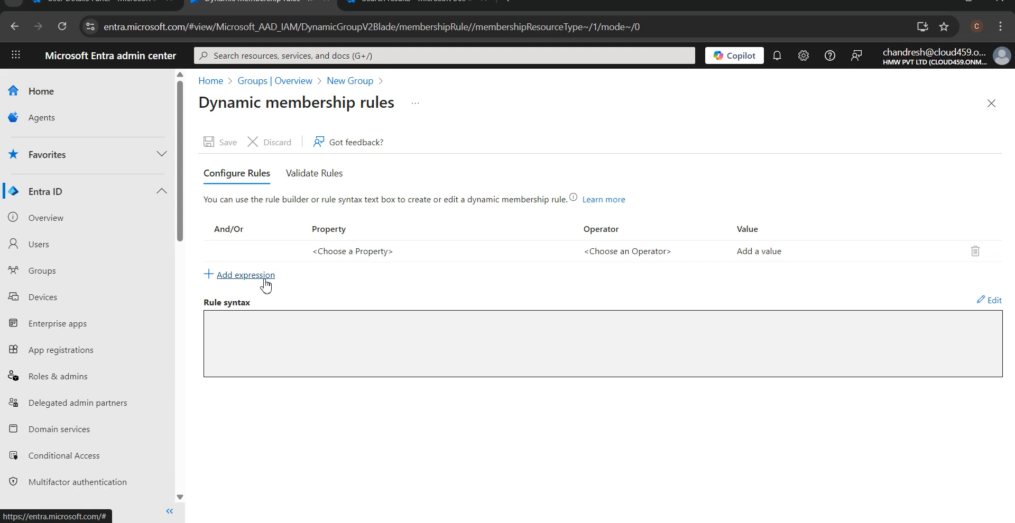
{"action": "left_click", "coordinate": [987, 301]}
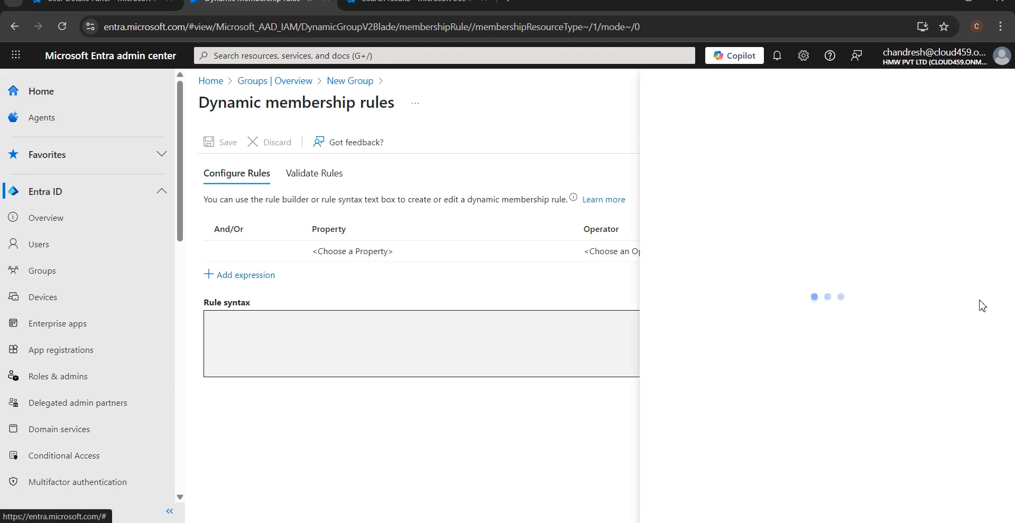
{"action": "left_click", "coordinate": [689, 212]}
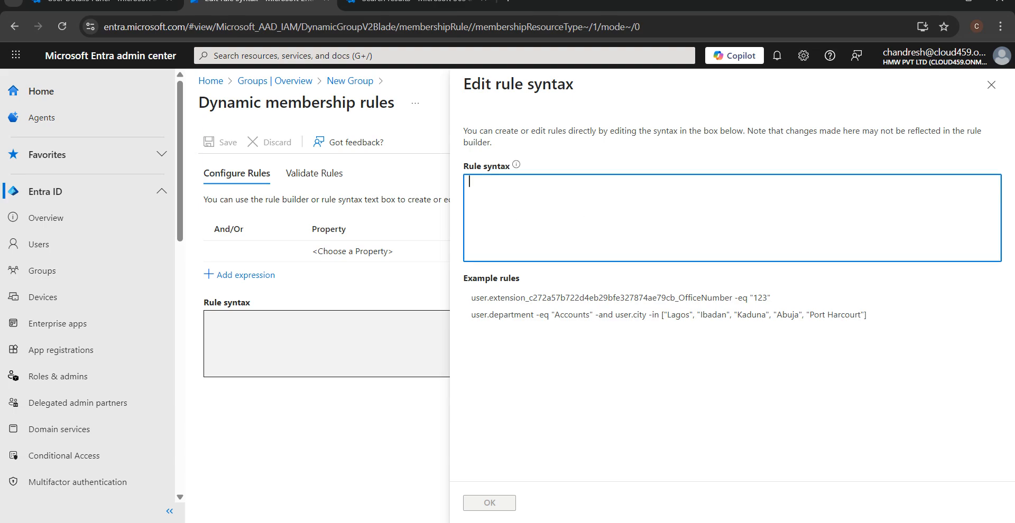
Step: Copy the rule (device.devicePhysicalIDs -any _ -contains "[ZTDId]") from Notepad++ into the rule syntax and accept it
{"action": "left_click", "coordinate": [149, 522]}
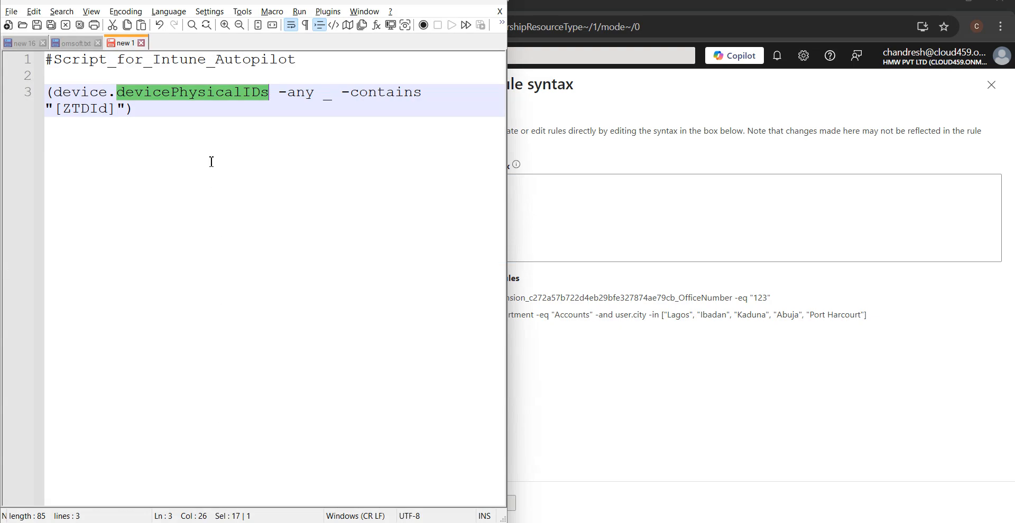
{"action": "left_click", "coordinate": [209, 116]}
{"action": "left_click_drag", "start_coordinate": [159, 108], "coordinate": [47, 94]}
{"action": "left_click", "coordinate": [47, 95]}
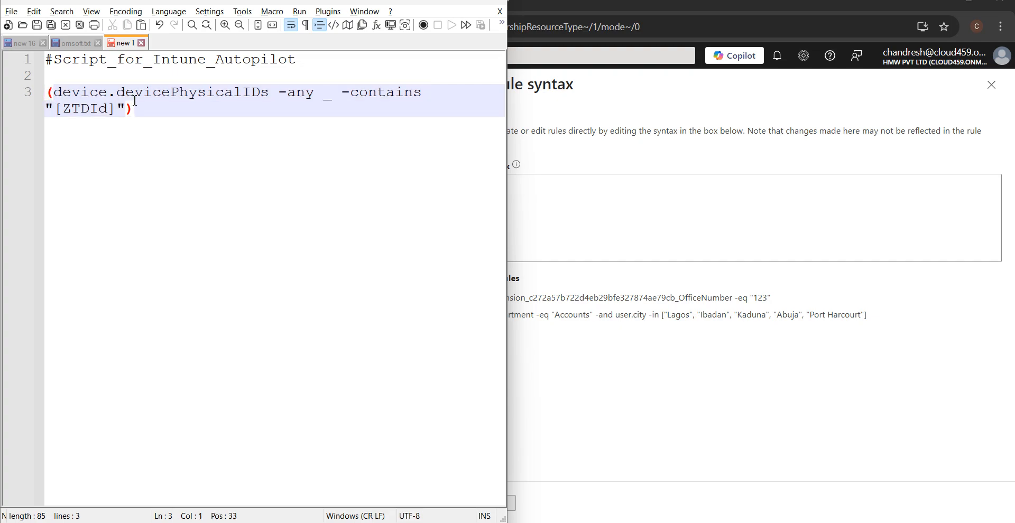
{"action": "left_click_drag", "start_coordinate": [139, 108], "coordinate": [56, 89]}
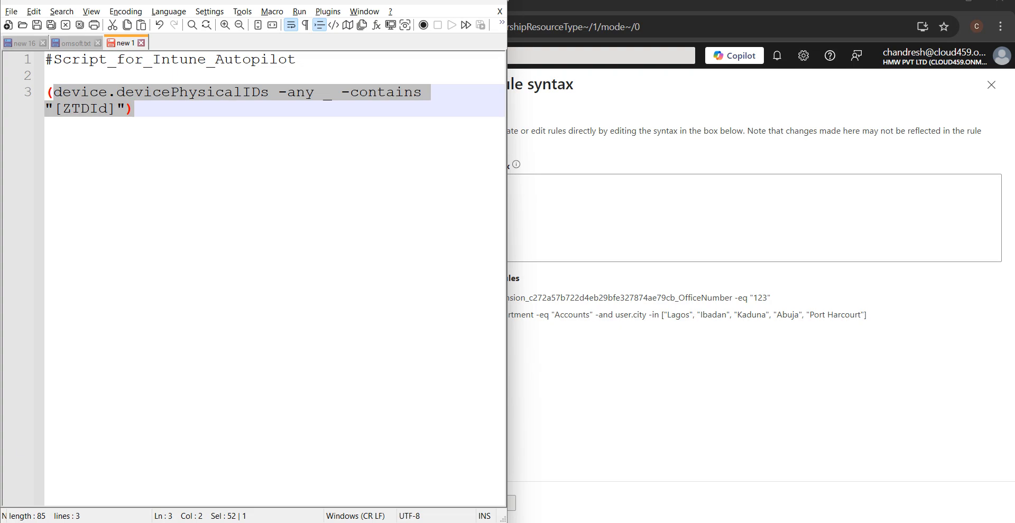
{"action": "left_click", "coordinate": [144, 109]}
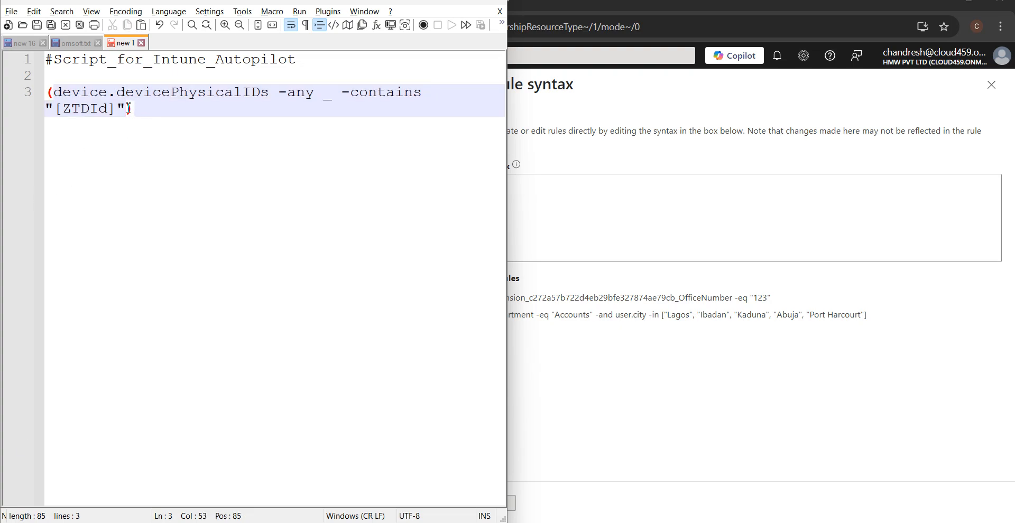
{"action": "left_click_drag", "start_coordinate": [128, 108], "coordinate": [53, 93]}
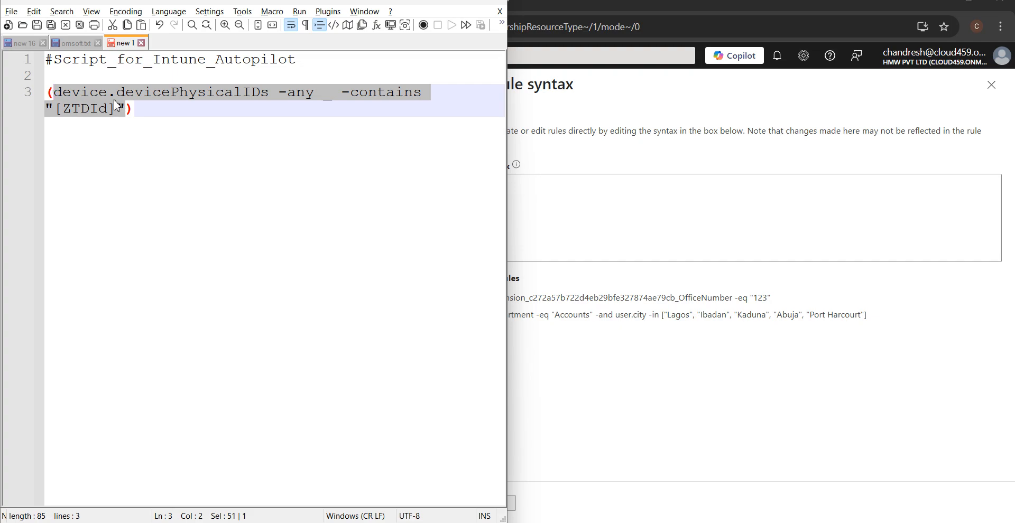
{"action": "left_click", "coordinate": [145, 110]}
{"action": "left_click_drag", "start_coordinate": [144, 110], "coordinate": [38, 91]}
{"action": "key", "text": "ctrl+c"}
{"action": "left_click", "coordinate": [598, 204]}
{"action": "key", "text": "ctrl+v"}
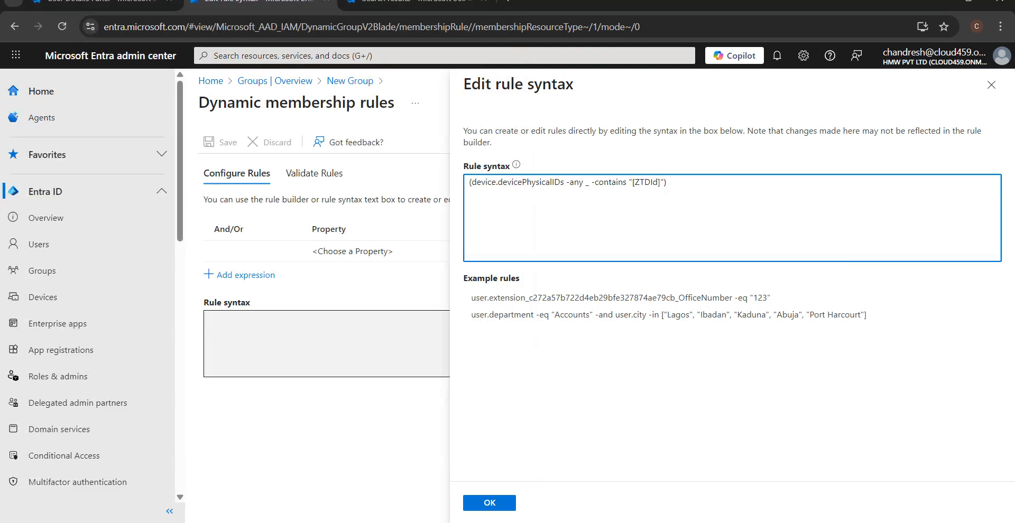
{"action": "key", "text": "alt+Tab"}
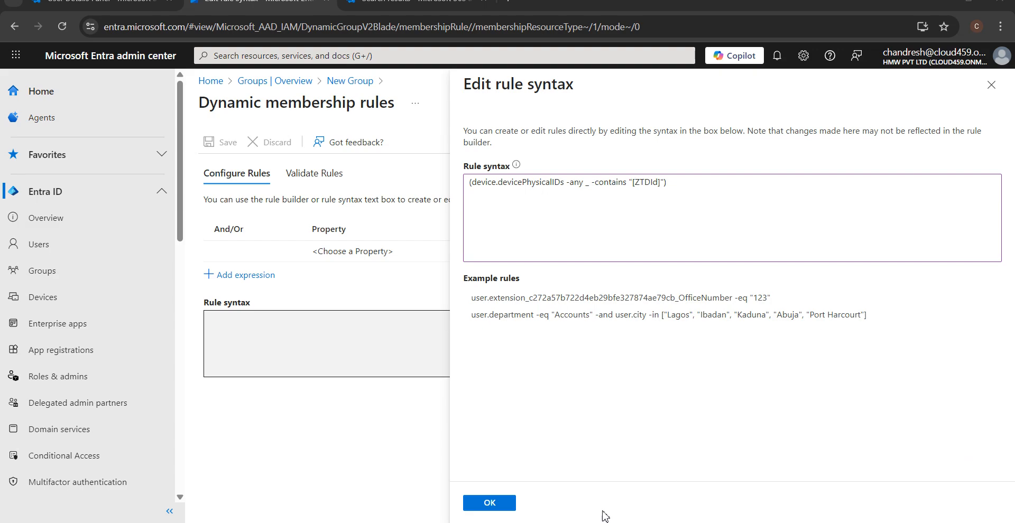
{"action": "left_click", "coordinate": [508, 507]}
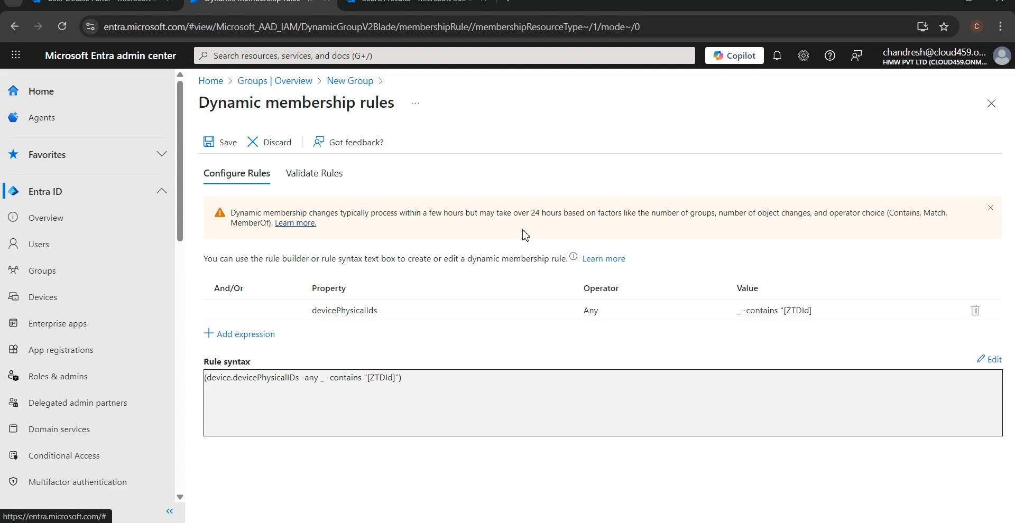
Step: Save the dynamic membership rule and create the Autopilot-Intune group
{"action": "left_click_drag", "start_coordinate": [567, 216], "coordinate": [730, 224]}
{"action": "left_click", "coordinate": [731, 224]}
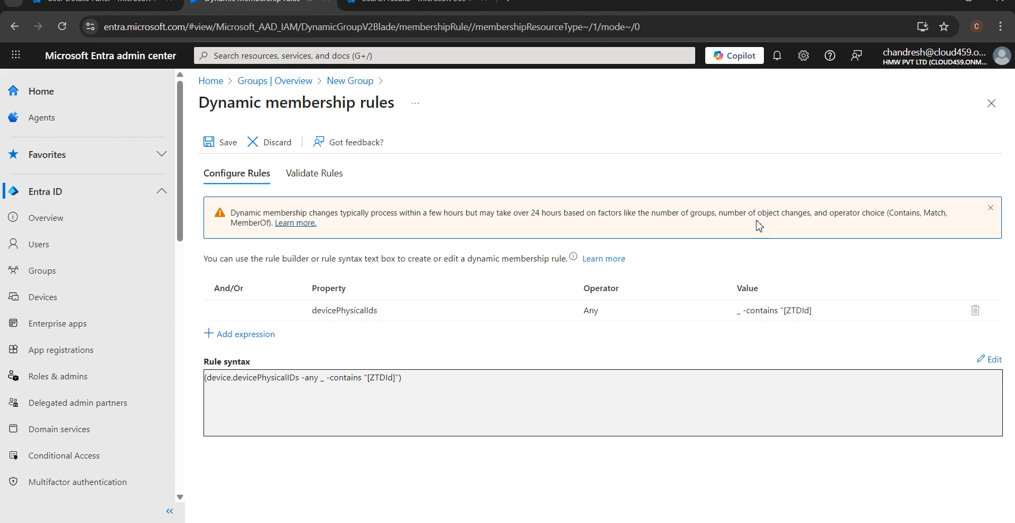
{"action": "left_click", "coordinate": [650, 313]}
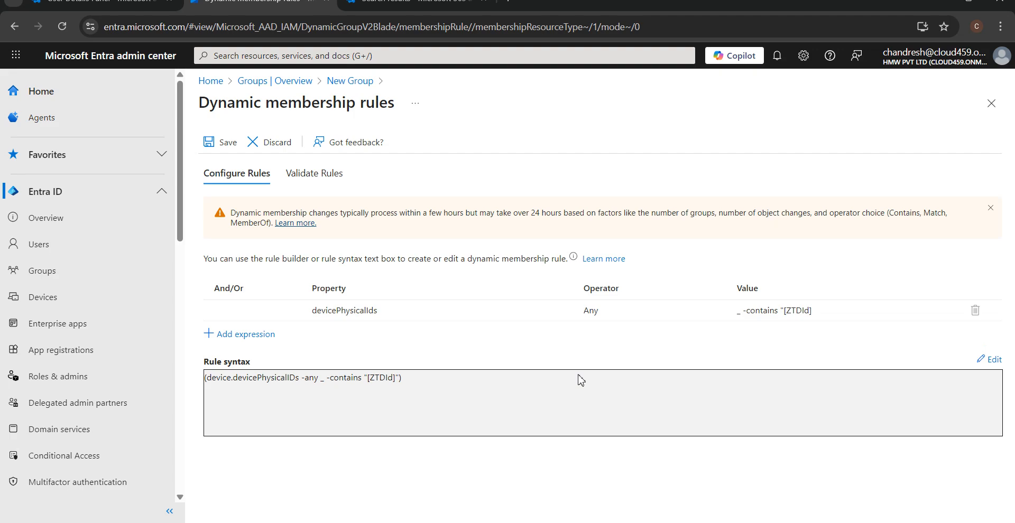
{"action": "left_click", "coordinate": [232, 148]}
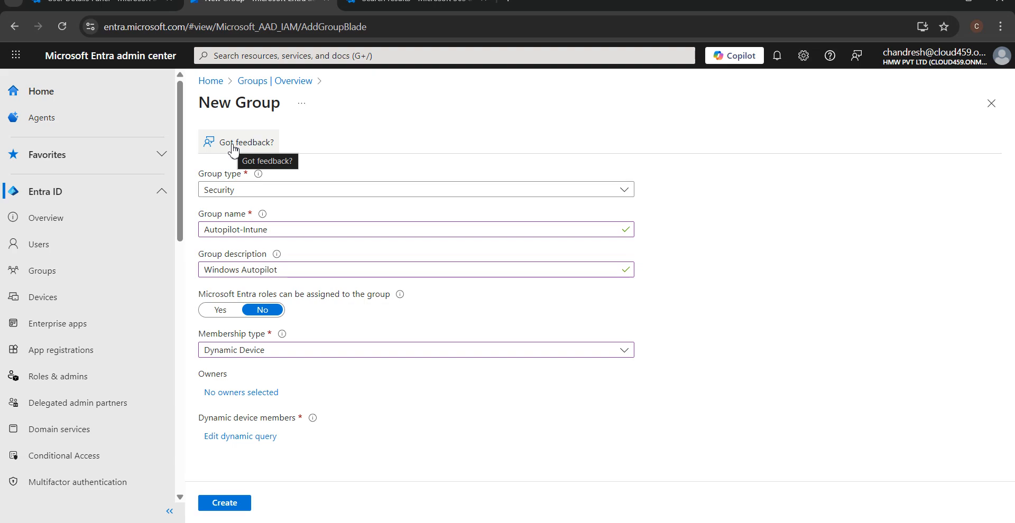
{"action": "left_click", "coordinate": [233, 505]}
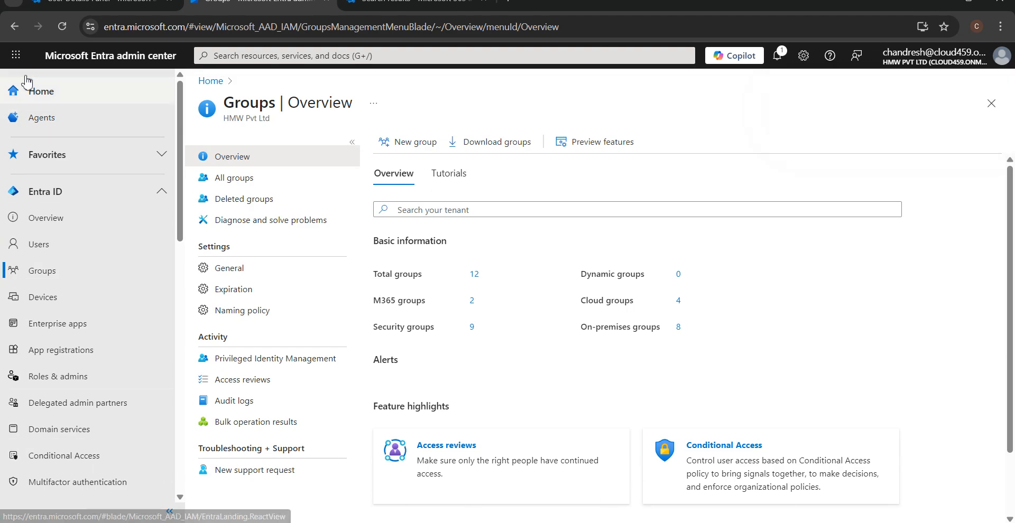
Step: Reload the groups page and open the Autopilot-Intune group from the list of all groups
{"action": "left_click", "coordinate": [59, 31]}
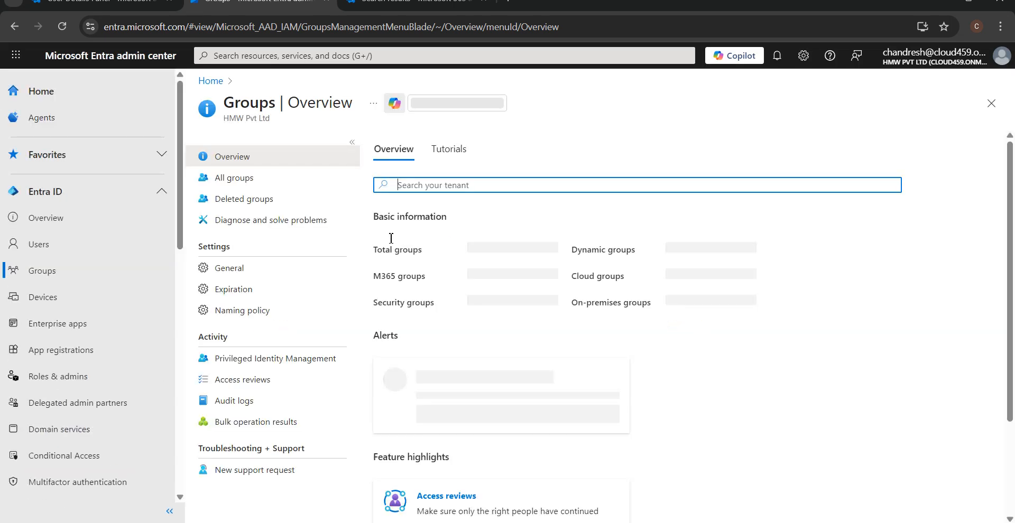
{"action": "left_click", "coordinate": [247, 184]}
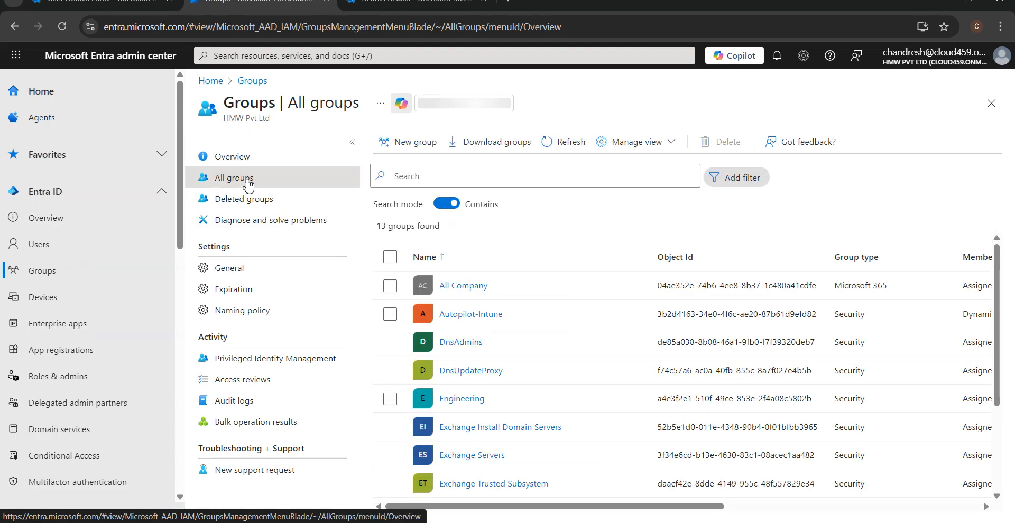
{"action": "left_click", "coordinate": [480, 317]}
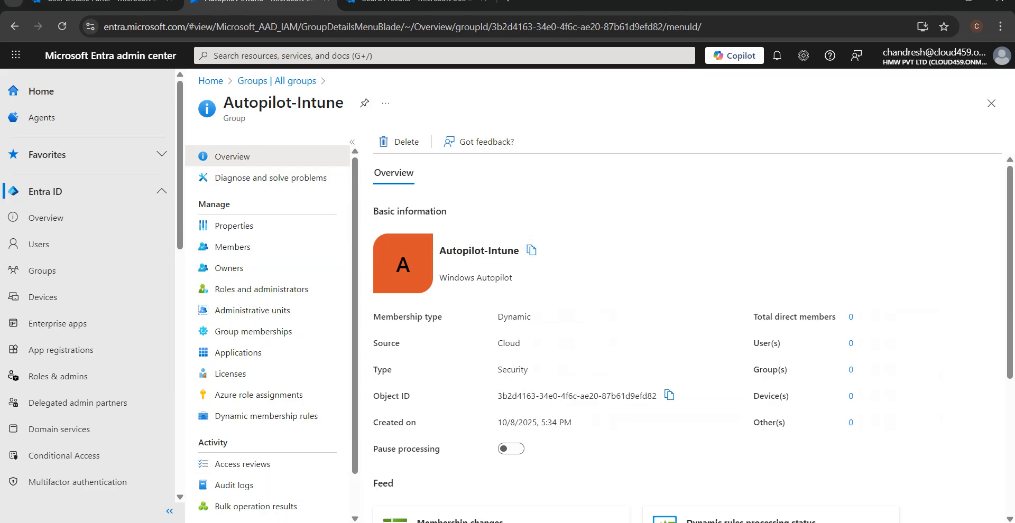
Step: Switch to Paint and add a red "Autopilot-Intune" line below the "-Dynamic device" note
{"action": "left_click", "coordinate": [268, 522]}
{"action": "key", "text": "Return"}
{"action": "key", "text": "Return"}
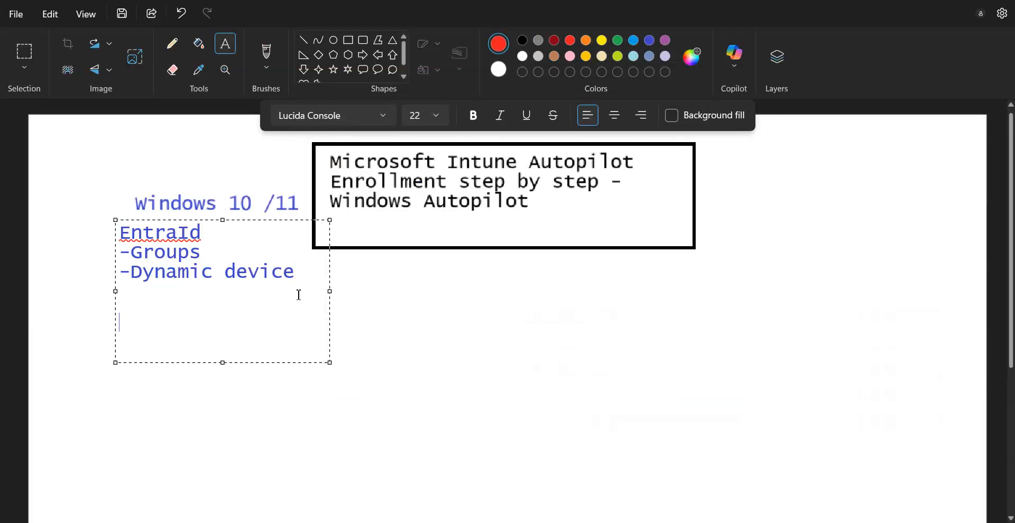
{"action": "key", "text": "ctrl+v"}
{"action": "left_click_drag", "start_coordinate": [315, 308], "coordinate": [95, 317]}
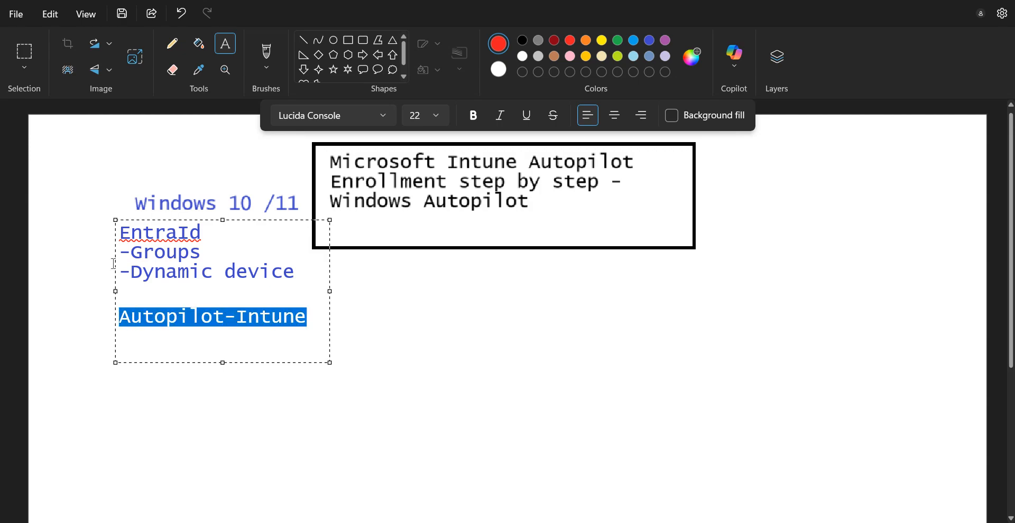
{"action": "left_click", "coordinate": [570, 41]}
{"action": "left_click", "coordinate": [308, 325]}
Step: Add the green lines "assign License" and "M365 admin portal" to the notes and draw a right-pointing block arrow after them
{"action": "key", "text": "alt+Tab"}
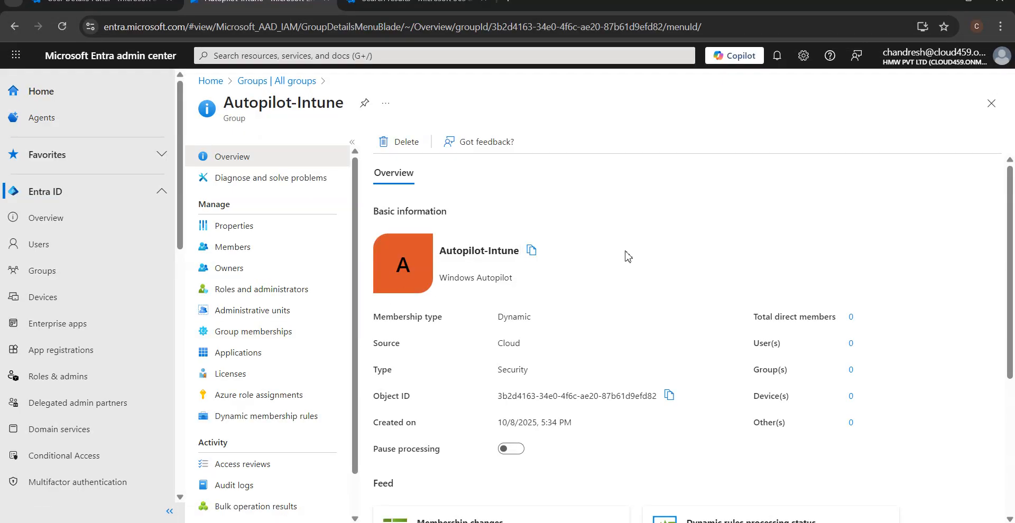
{"action": "key", "text": "alt+Tab"}
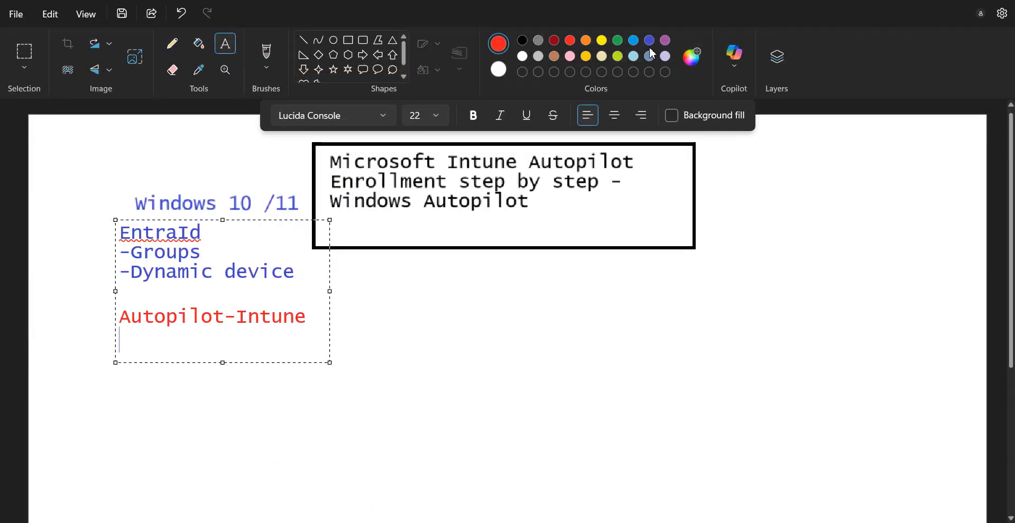
{"action": "left_click", "coordinate": [618, 40]}
{"action": "type", "text": "assign"}
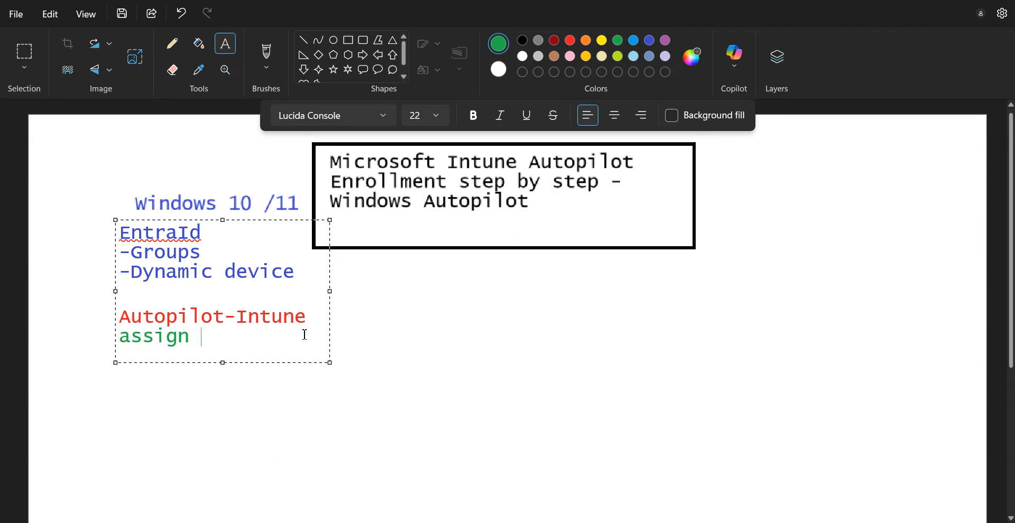
{"action": "type", "text": " License"}
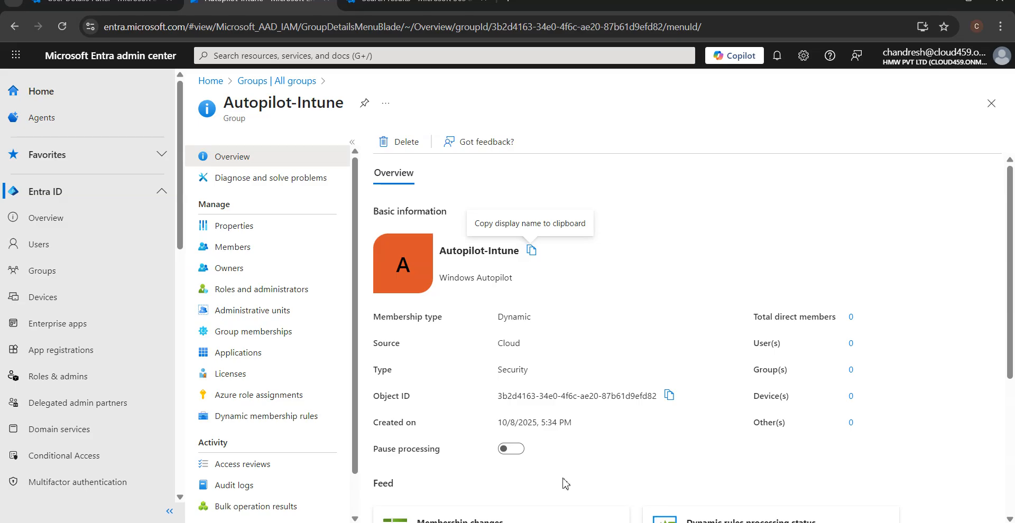
{"action": "key", "text": "Return"}
{"action": "type", "text": "M365 admin "}
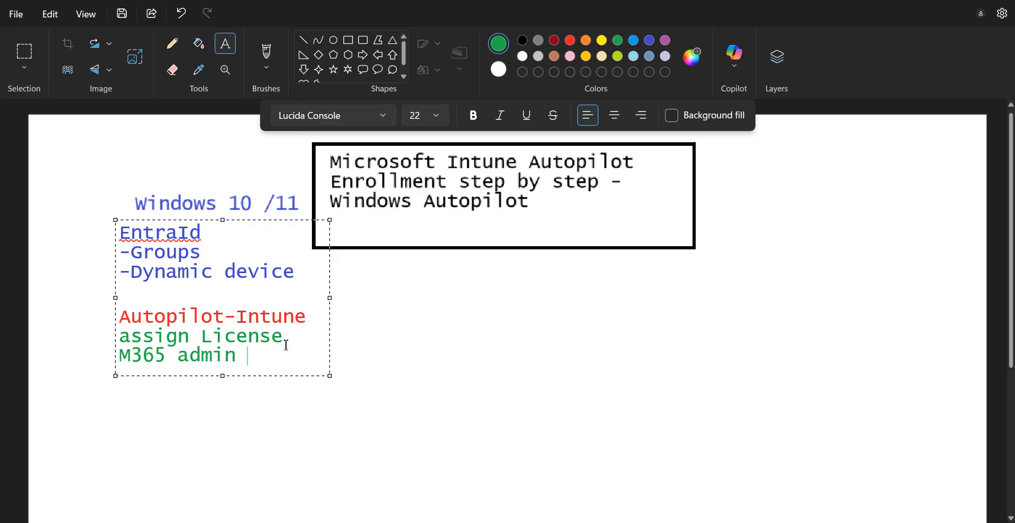
{"action": "type", "text": "portal"}
{"action": "left_click", "coordinate": [362, 55]}
{"action": "left_click_drag", "start_coordinate": [324, 351], "coordinate": [357, 368]}
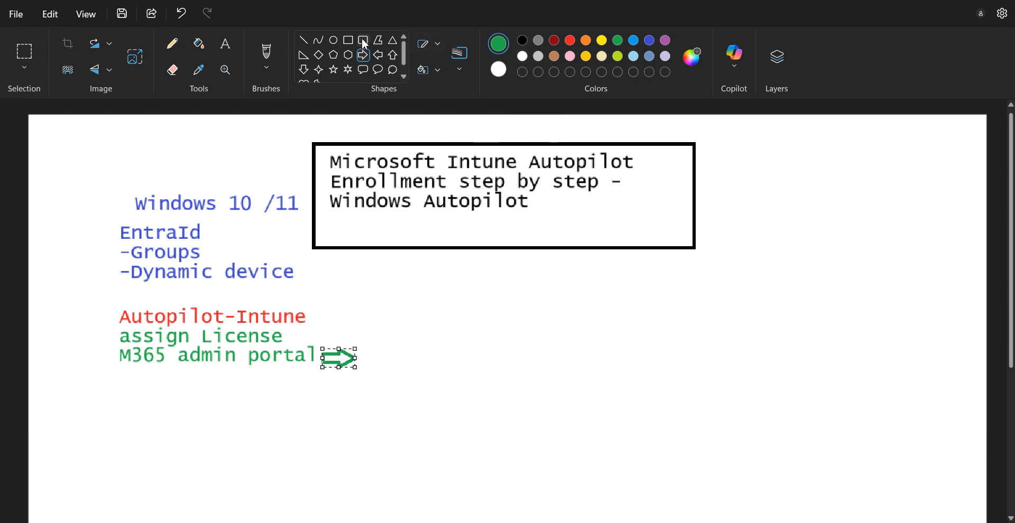
Step: Draw a red rectangle at the arrow's tip and place a text box inside it
{"action": "left_click", "coordinate": [348, 40]}
{"action": "left_click_drag", "start_coordinate": [355, 332], "coordinate": [498, 405]}
{"action": "left_click", "coordinate": [571, 43]}
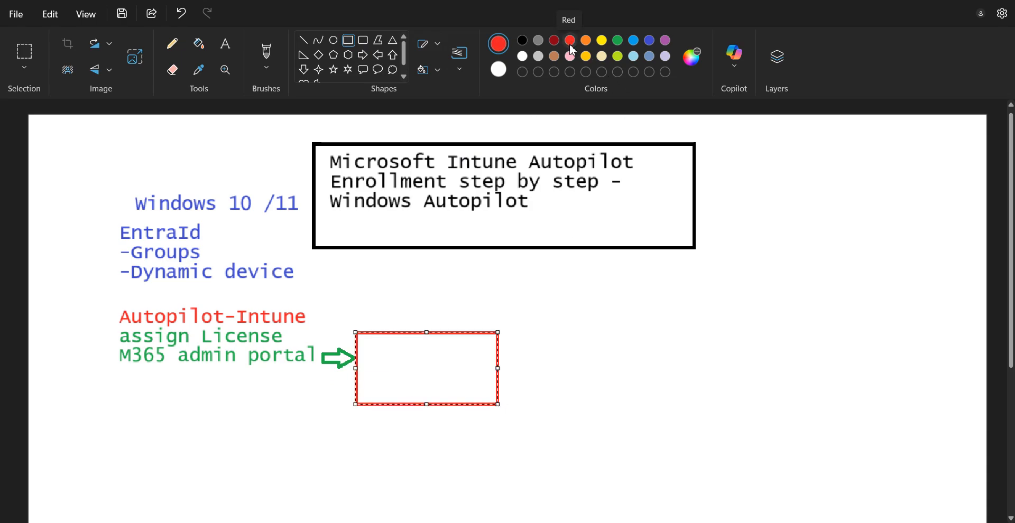
{"action": "left_click", "coordinate": [225, 44]}
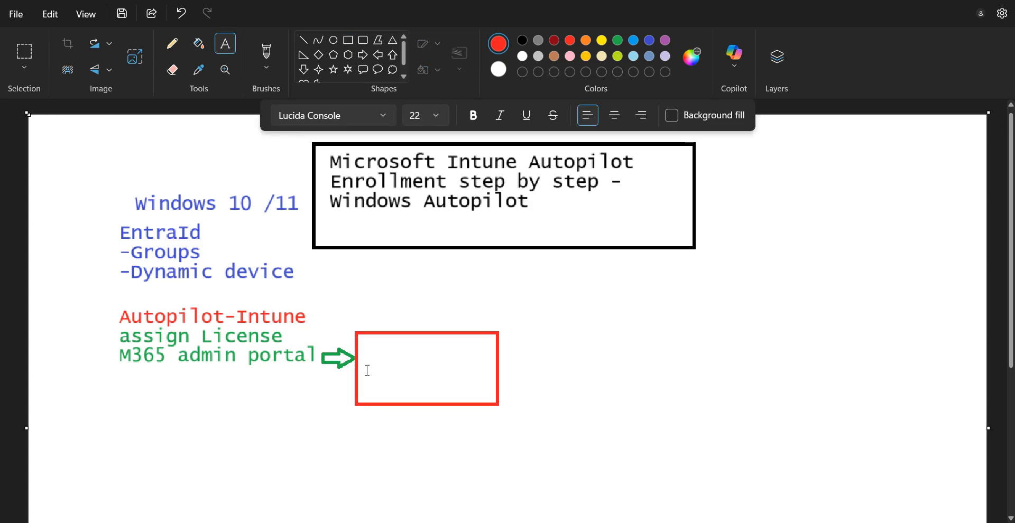
{"action": "left_click", "coordinate": [373, 352]}
{"action": "type", "text": "Windos"}
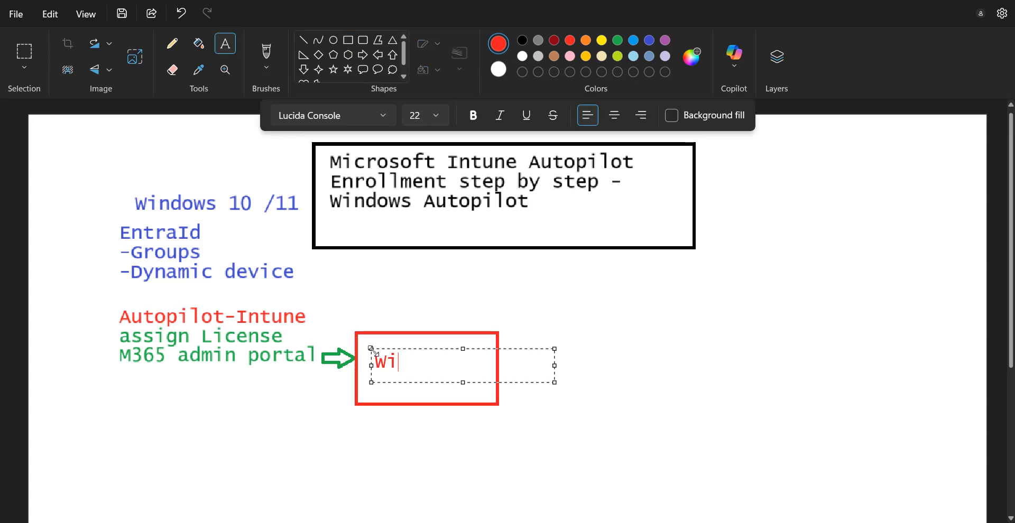
{"action": "key", "text": "BackSpace"}
{"action": "key", "text": "BackSpace"}
{"action": "key", "text": "BackSpace"}
{"action": "key", "text": "BackSpace"}
{"action": "key", "text": "BackSpace"}
{"action": "key", "text": "BackSpace"}
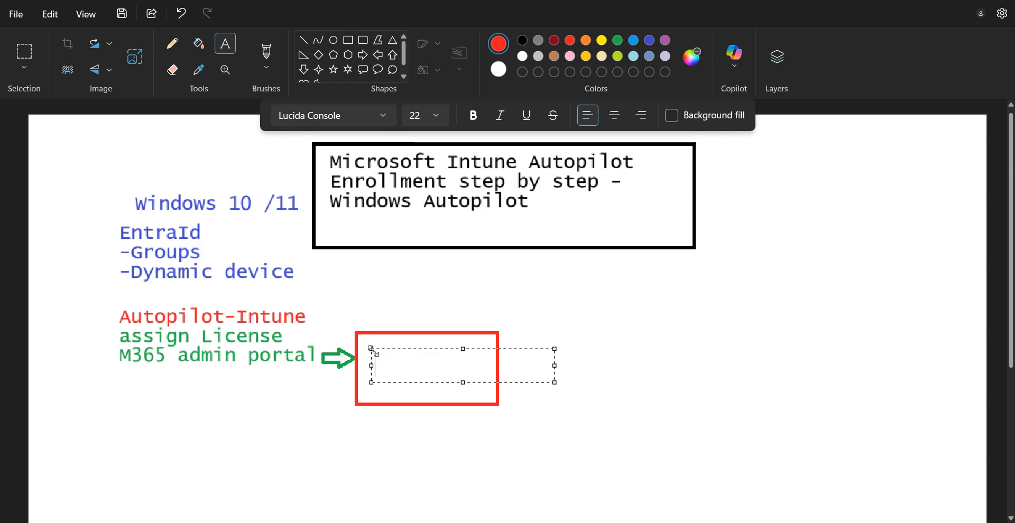
Step: Enter the blue text "windows 11" in the text box inside the red rectangle
{"action": "left_click", "coordinate": [649, 41]}
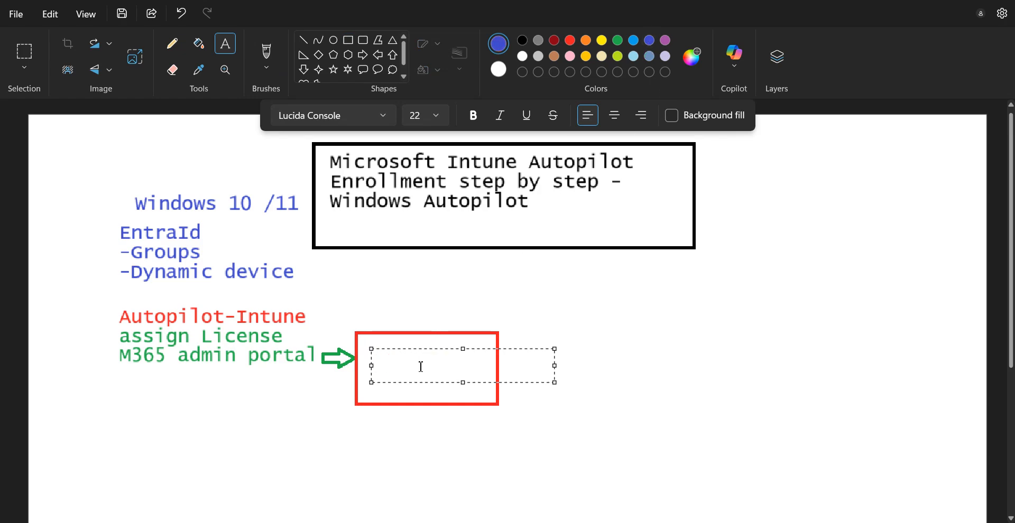
{"action": "type", "text": "windos"}
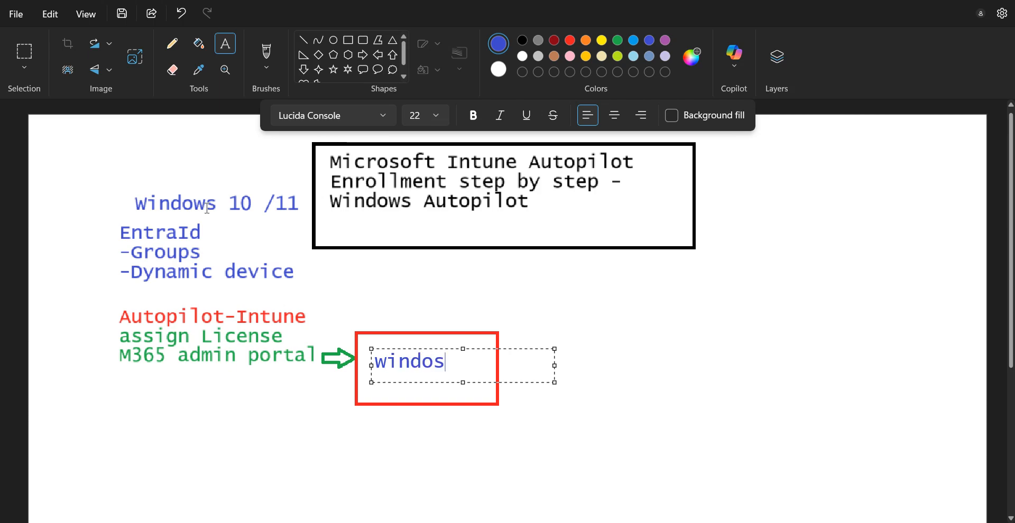
{"action": "type", "text": "s 11"}
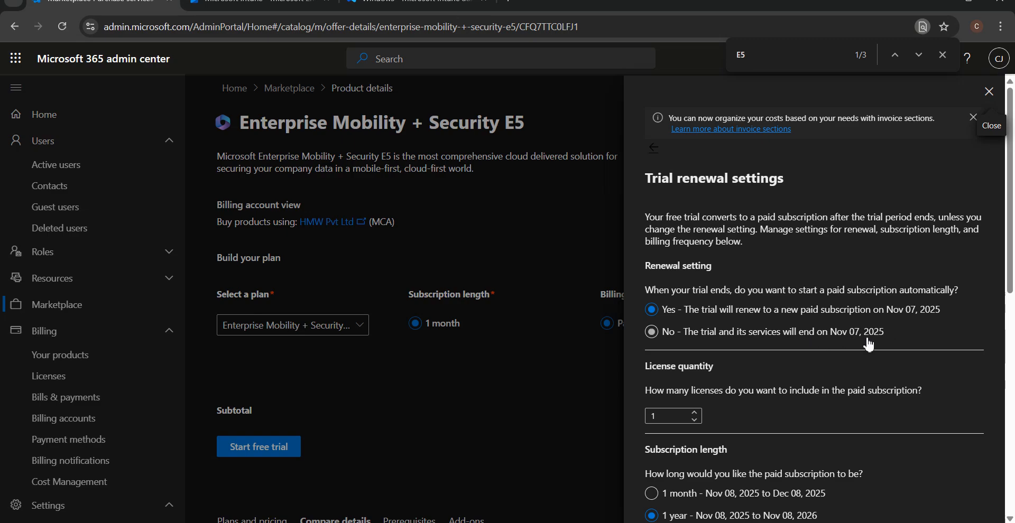
Step: Start the Enterprise Mobility + Security E5 trial with automatic conversion to a paid subscription declined
{"action": "left_click", "coordinate": [780, 339]}
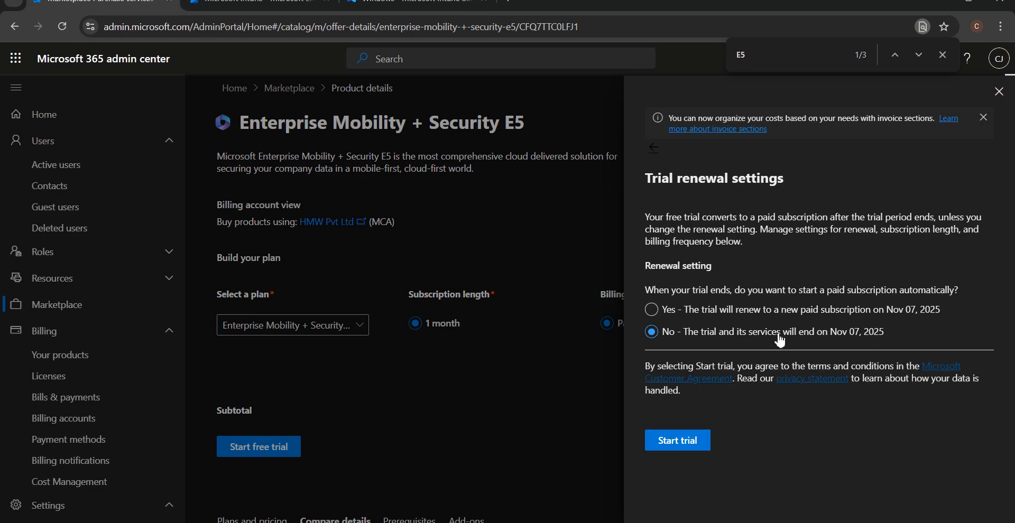
{"action": "left_click", "coordinate": [689, 450]}
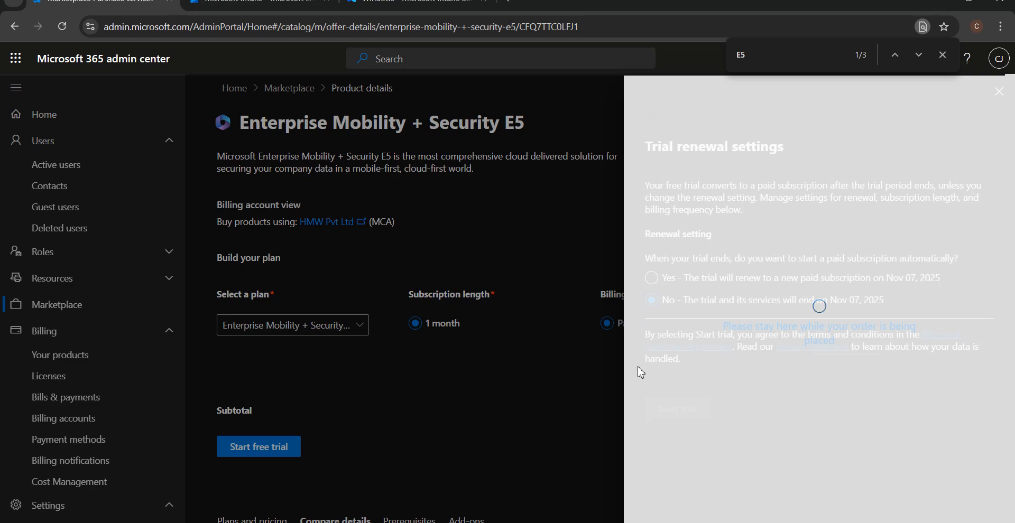
{"action": "left_click", "coordinate": [831, 522]}
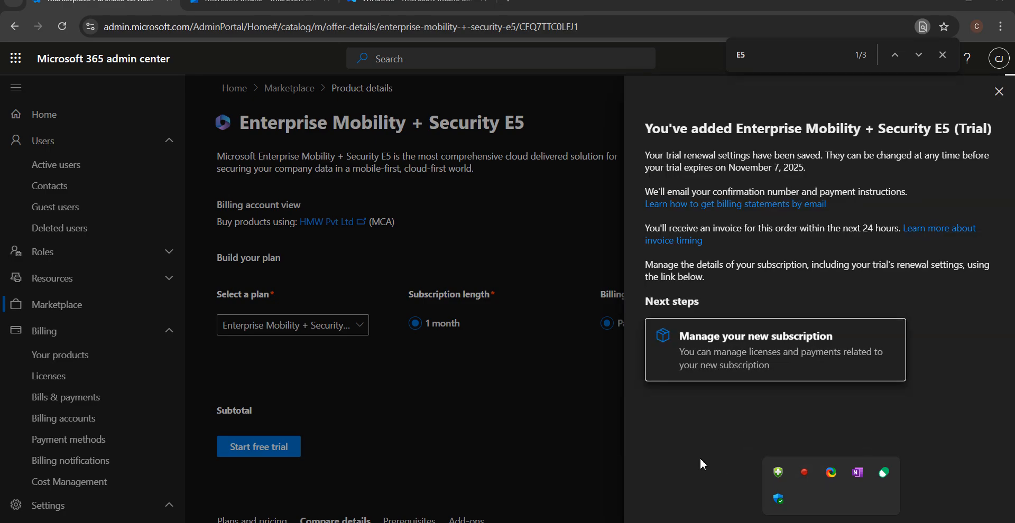
Step: Switch to the Intune admin center and open the Automatic Enrollment settings from the Windows enrollment options
{"action": "left_click", "coordinate": [259, 10]}
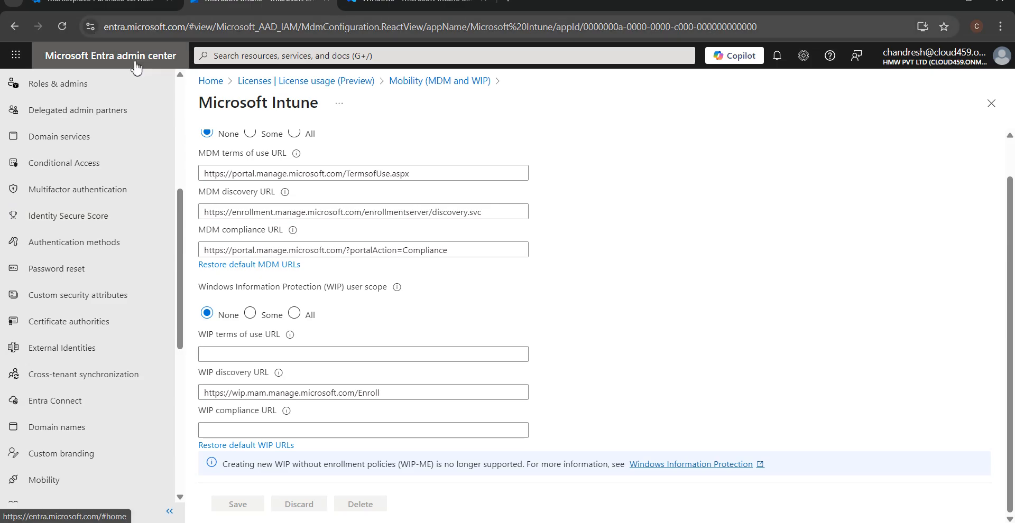
{"action": "scroll", "coordinate": [133, 209], "scroll_direction": "up", "scroll_amount": 5}
{"action": "left_click", "coordinate": [95, 2]}
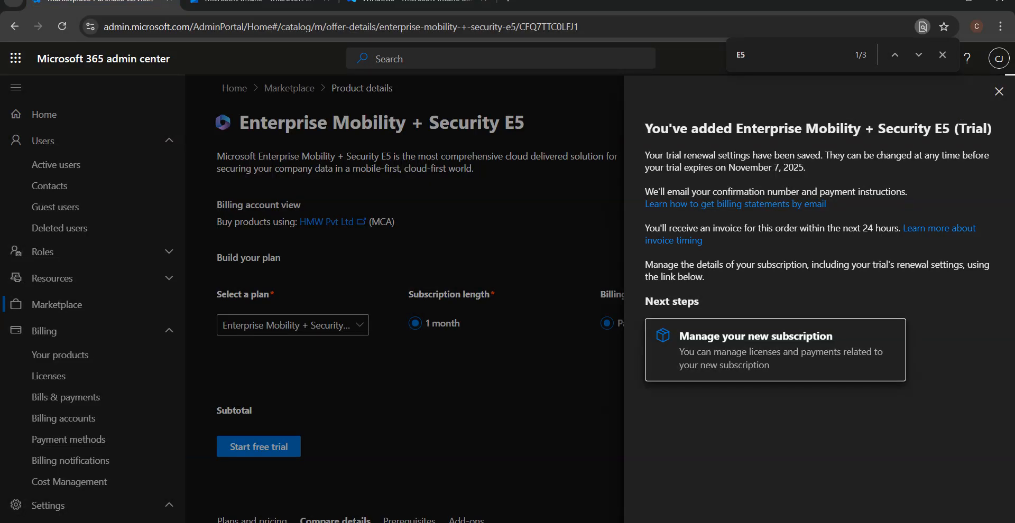
{"action": "left_click", "coordinate": [407, 2]}
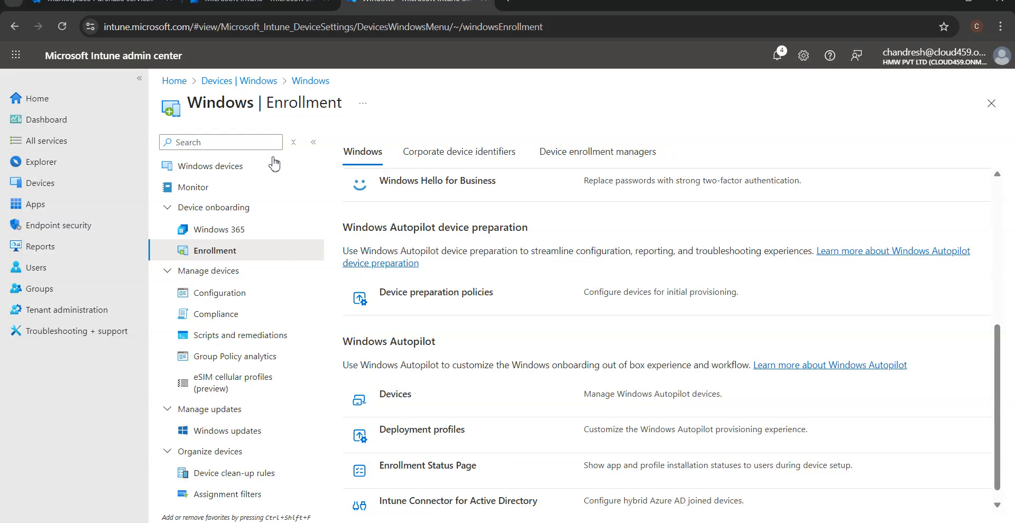
{"action": "scroll", "coordinate": [465, 296], "scroll_direction": "down", "scroll_amount": 1}
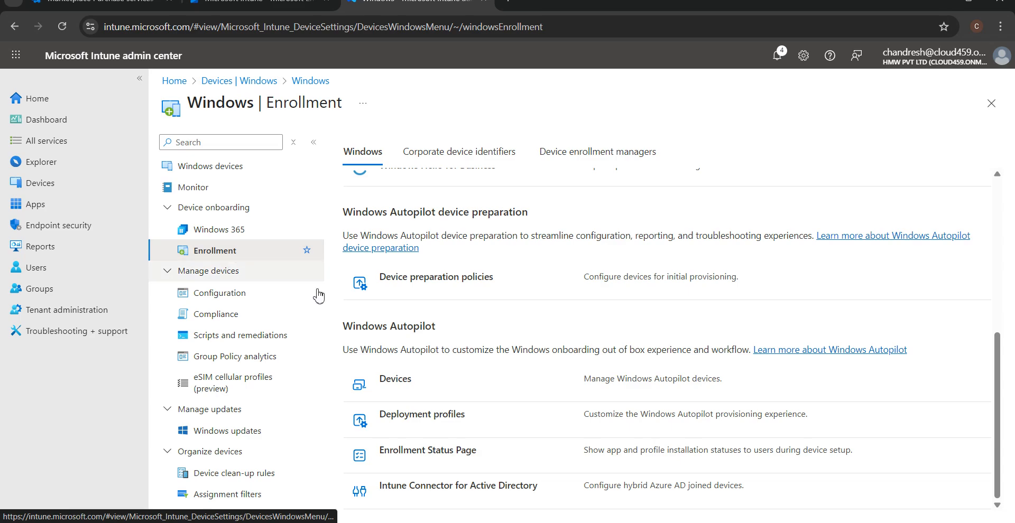
{"action": "scroll", "coordinate": [435, 343], "scroll_direction": "up", "scroll_amount": 6}
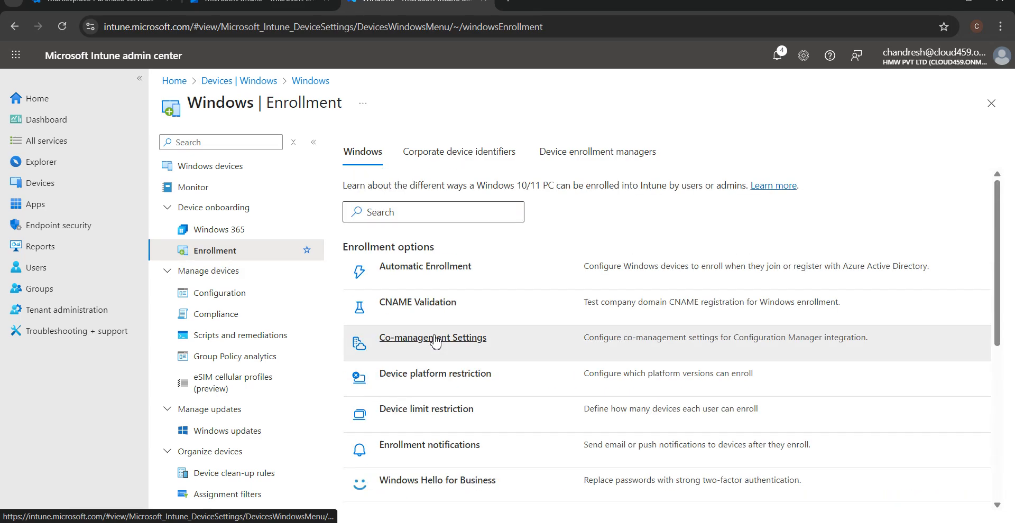
{"action": "left_click", "coordinate": [450, 272]}
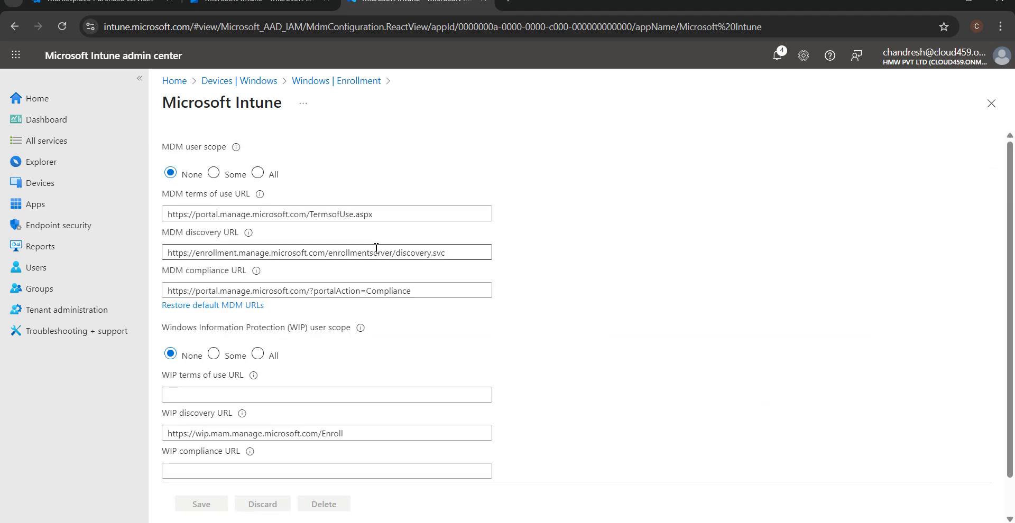
Step: Go back to the Windows devices breadcrumb level, look through the Devices overview and reload it
{"action": "left_click", "coordinate": [237, 81]}
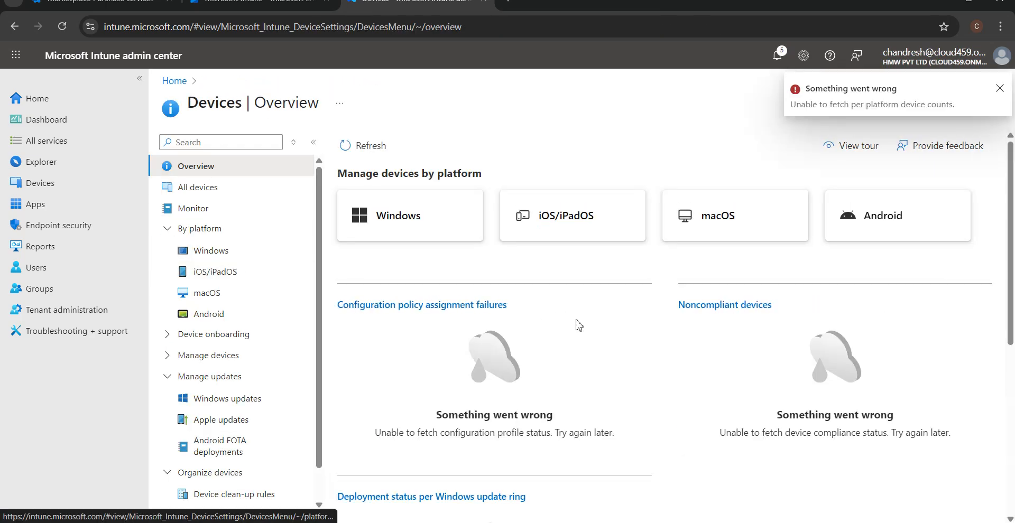
{"action": "scroll", "coordinate": [578, 317], "scroll_direction": "down", "scroll_amount": 5}
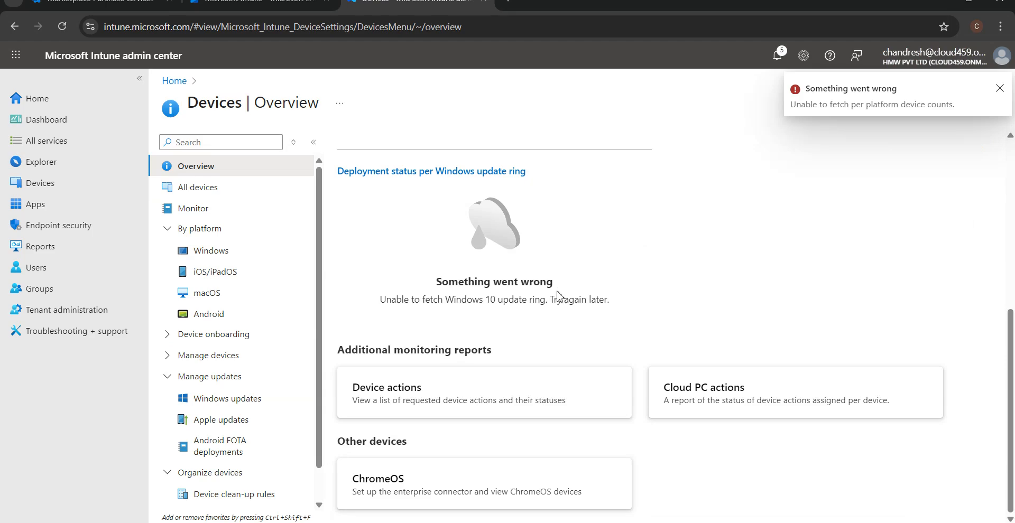
{"action": "scroll", "coordinate": [519, 289], "scroll_direction": "up", "scroll_amount": 5}
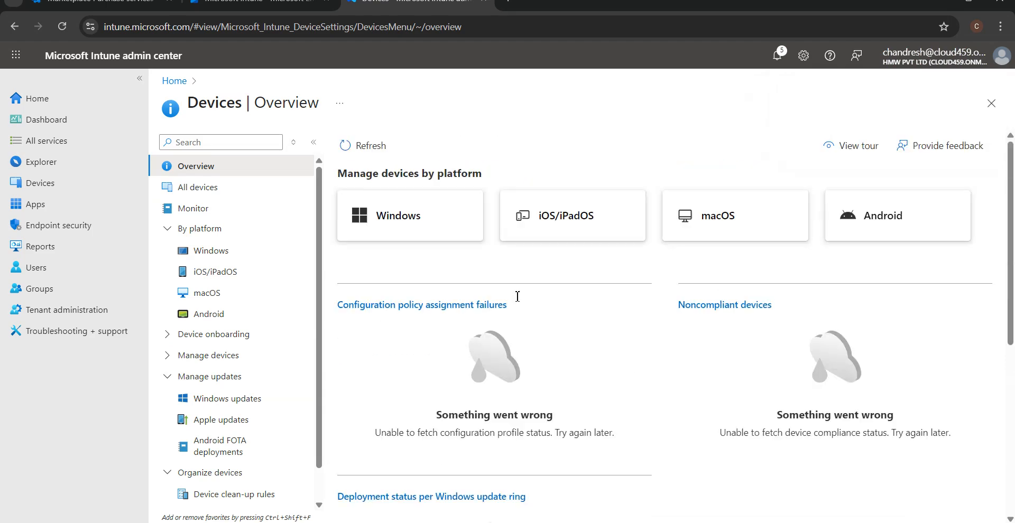
{"action": "scroll", "coordinate": [607, 363], "scroll_direction": "down", "scroll_amount": 5}
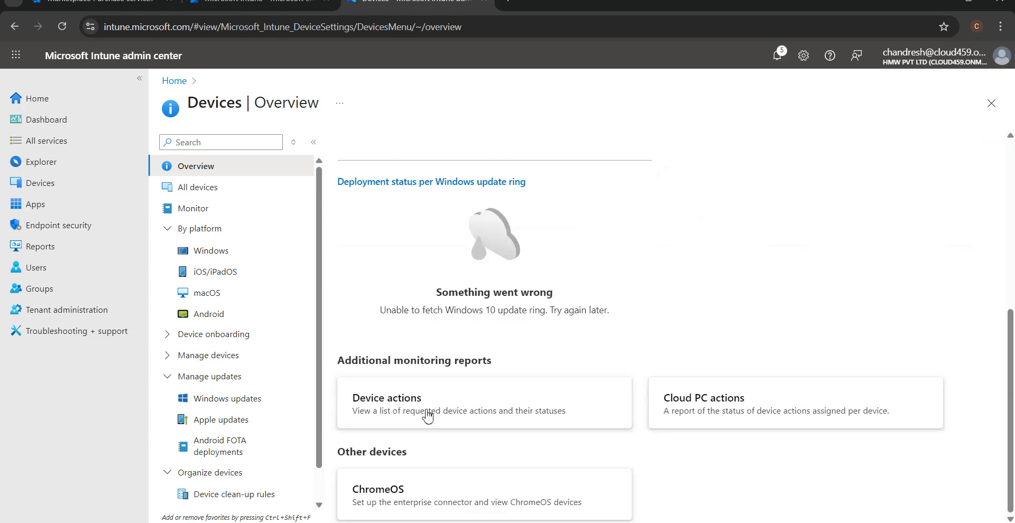
{"action": "left_click", "coordinate": [62, 26]}
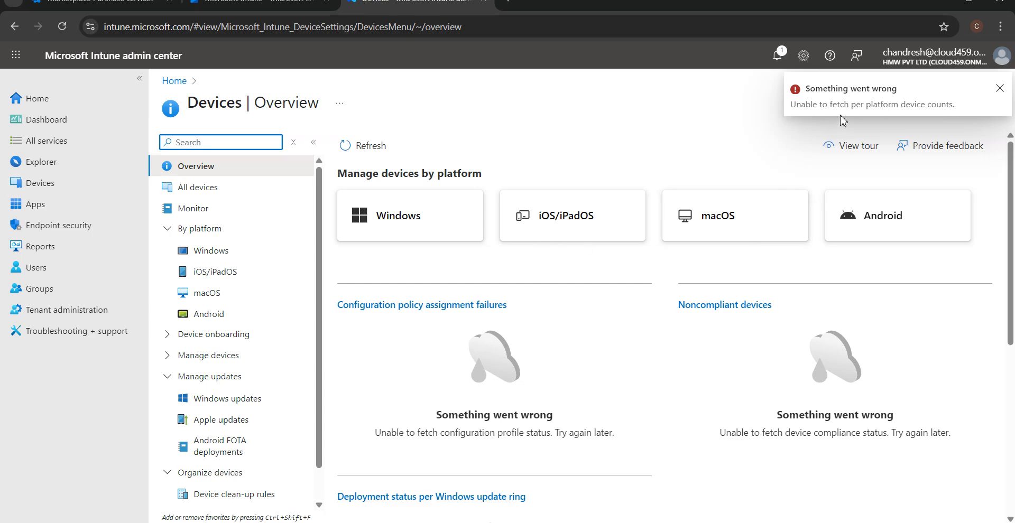
{"action": "left_click", "coordinate": [63, 26]}
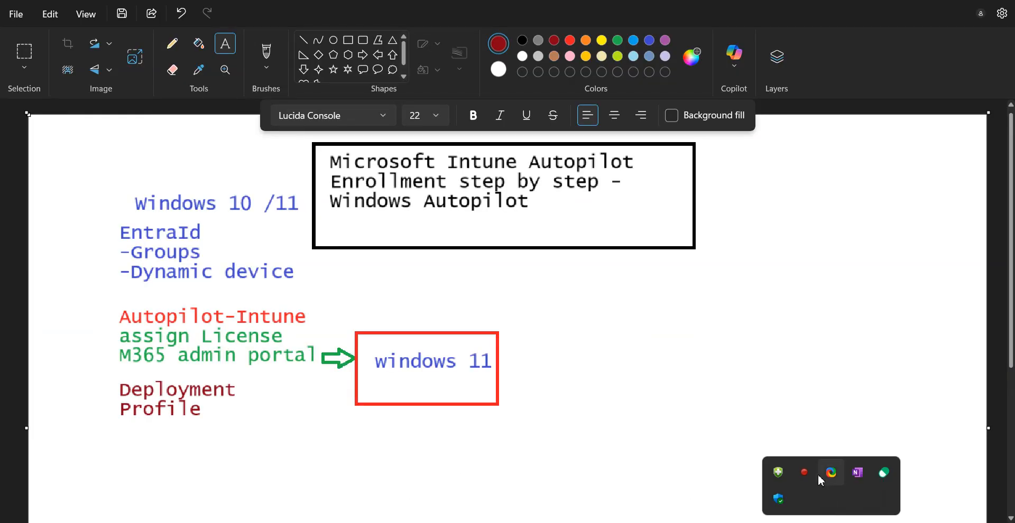
{"action": "right_click", "coordinate": [805, 472]}
{"action": "left_click", "coordinate": [761, 449]}
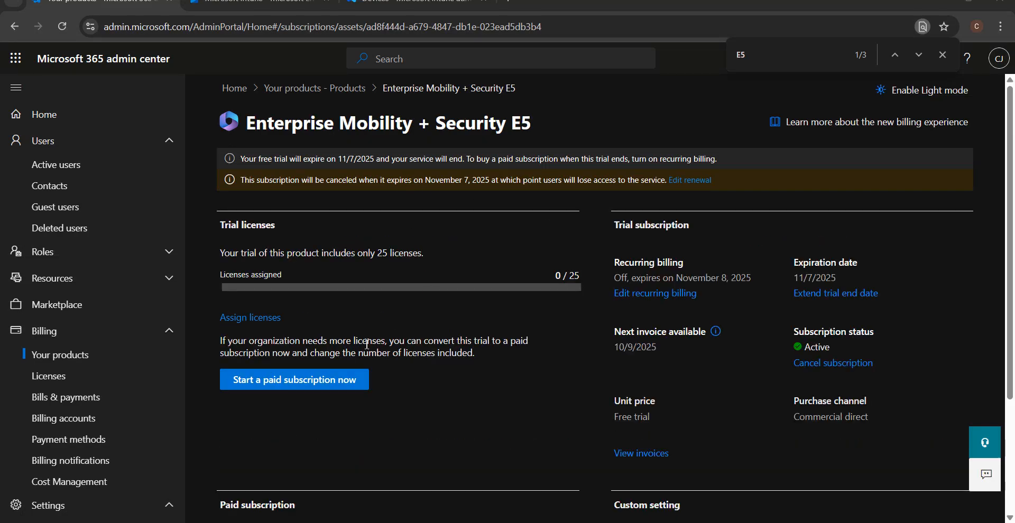
Step: Review the Enterprise Mobility + Security E5 subscription details in the Microsoft 365 admin center, and return to the product list
{"action": "scroll", "coordinate": [386, 362], "scroll_direction": "down", "scroll_amount": 3}
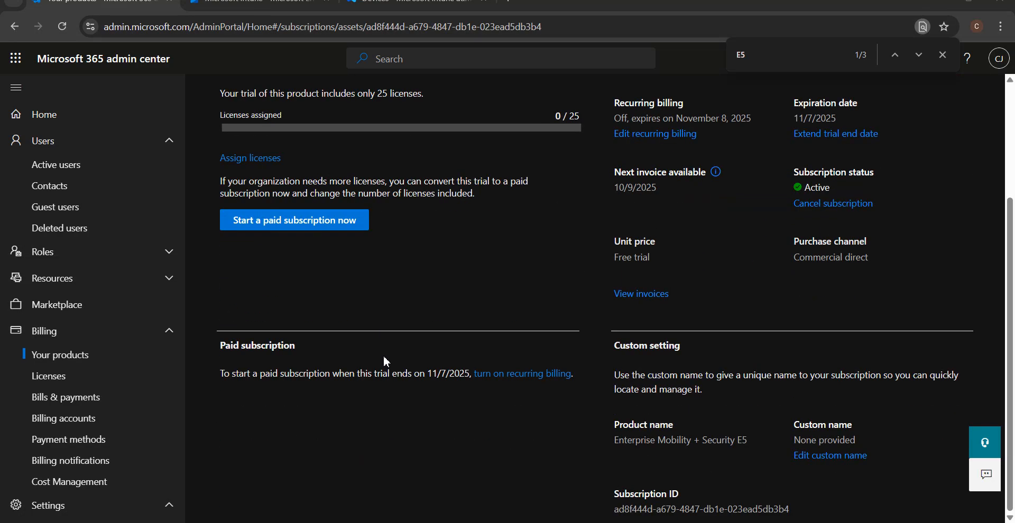
{"action": "scroll", "coordinate": [386, 362], "scroll_direction": "up", "scroll_amount": 3}
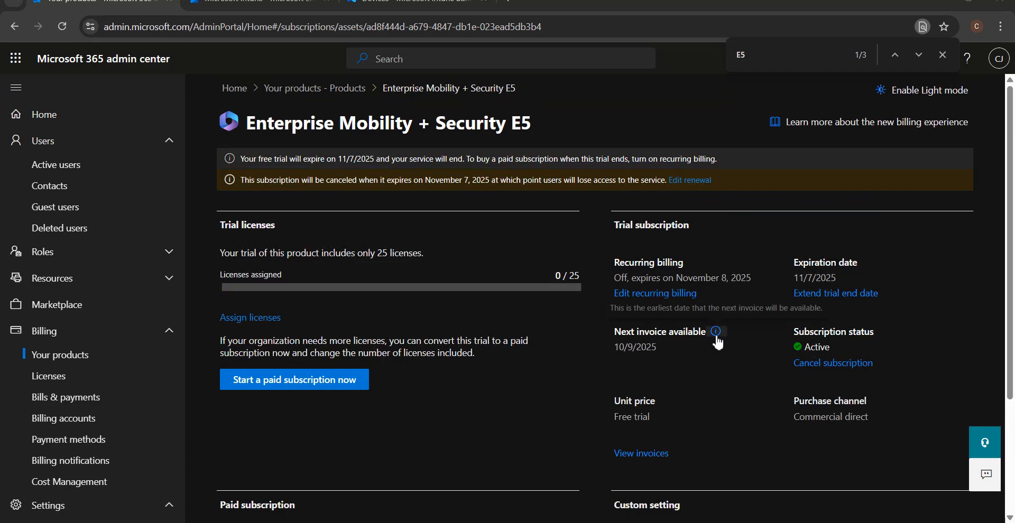
{"action": "left_click", "coordinate": [361, 90]}
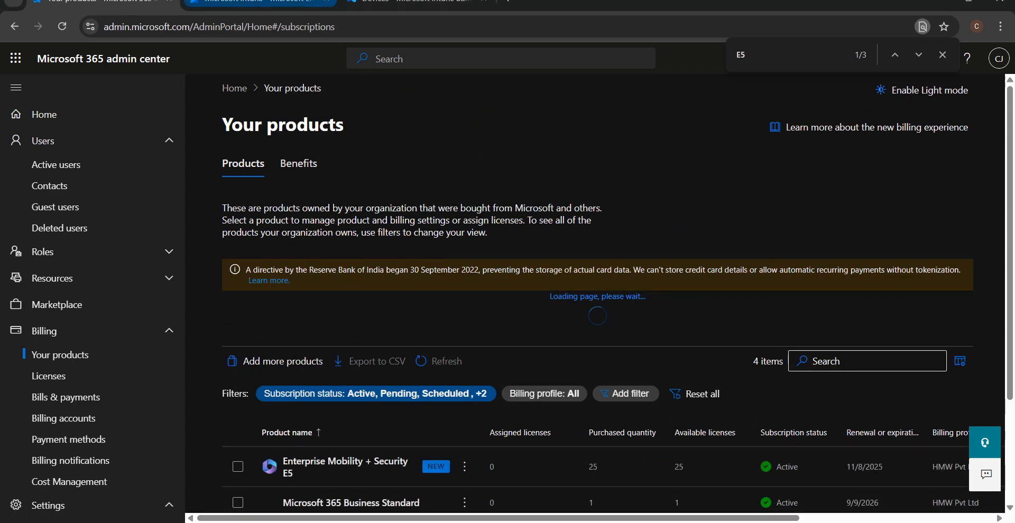
Step: Switch to the Entra admin center, open the Autopilot-Intune group from the security groups and review its overview
{"action": "left_click", "coordinate": [257, 2]}
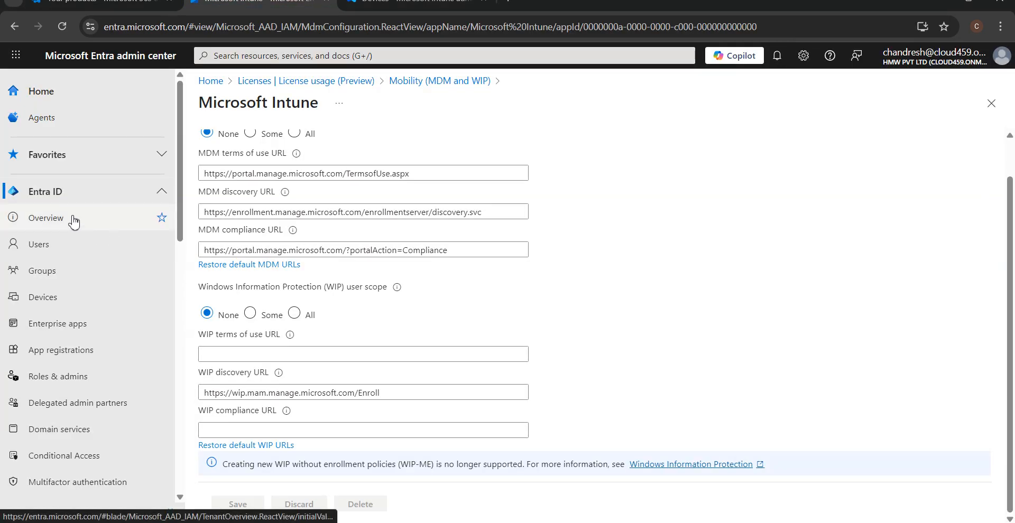
{"action": "left_click", "coordinate": [50, 269]}
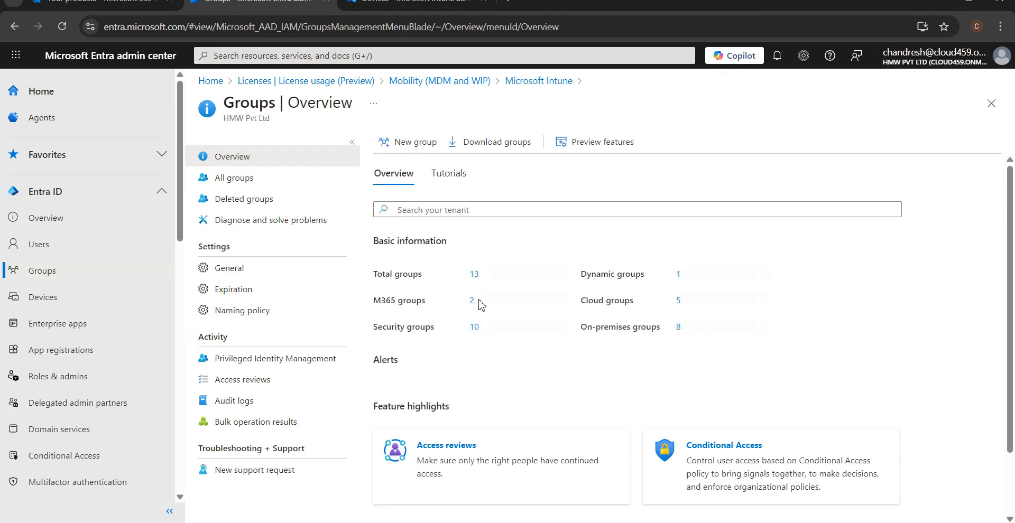
{"action": "left_click", "coordinate": [474, 328]}
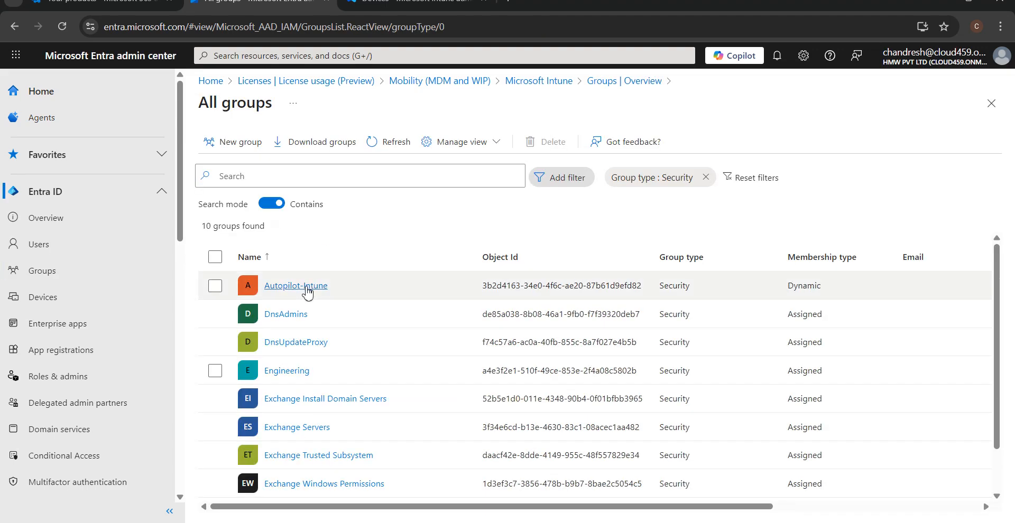
{"action": "left_click", "coordinate": [305, 287]}
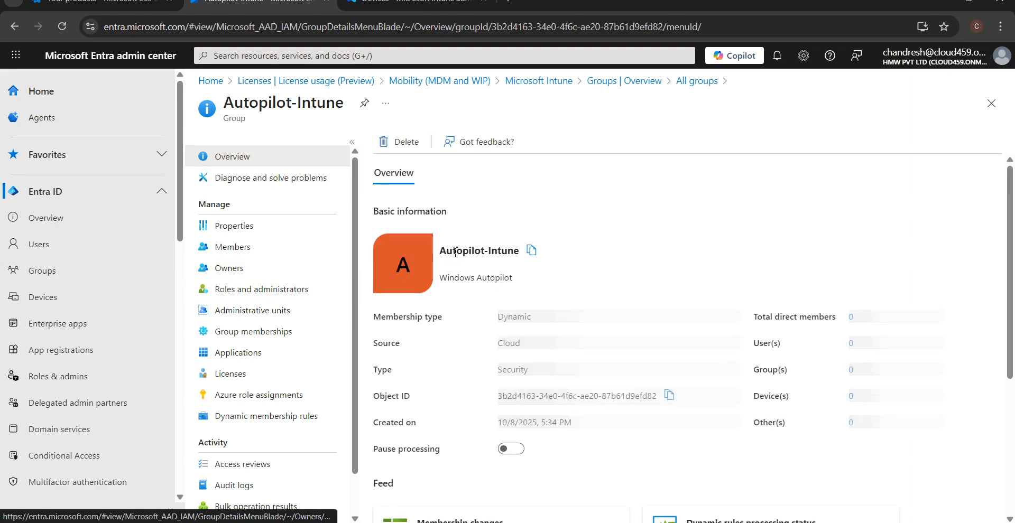
{"action": "scroll", "coordinate": [482, 304], "scroll_direction": "down", "scroll_amount": 5}
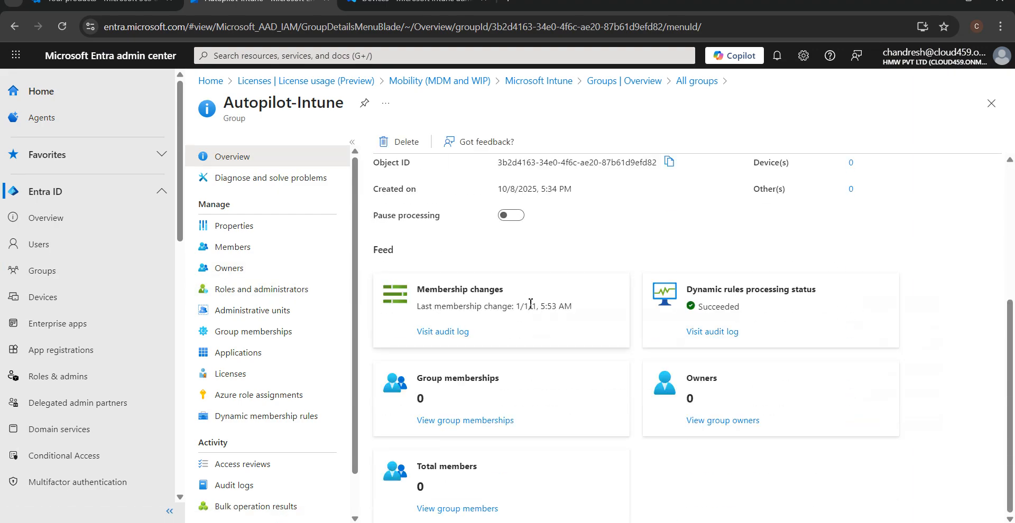
Step: Check the Autopilot-Intune group's licenses and follow the link to license management in the M365 Admin Center
{"action": "left_click", "coordinate": [248, 376]}
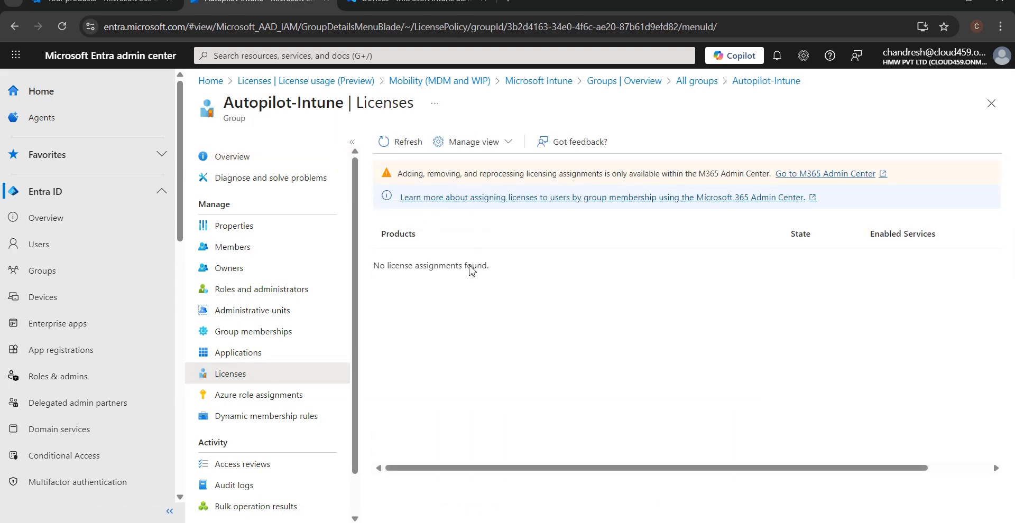
{"action": "left_click", "coordinate": [503, 144]}
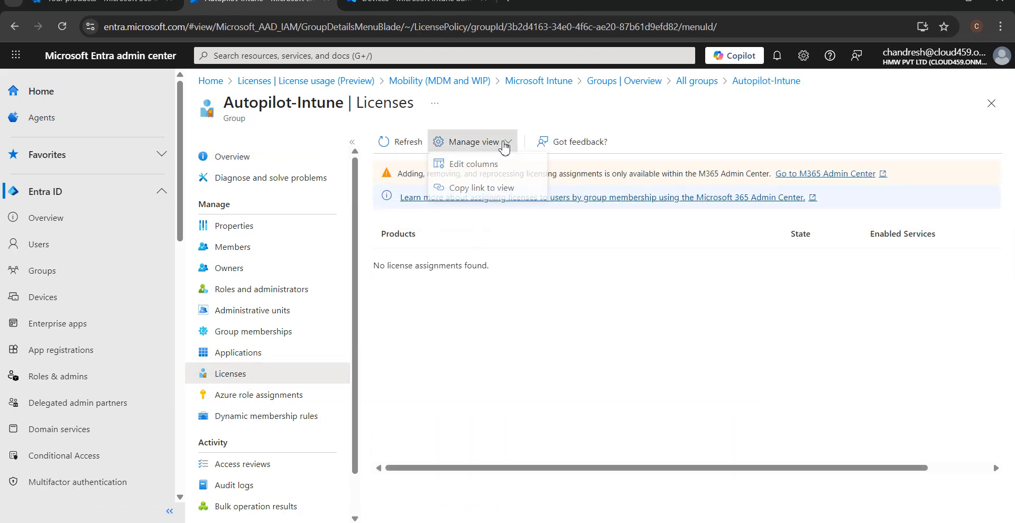
{"action": "left_click", "coordinate": [705, 270]}
{"action": "left_click_drag", "start_coordinate": [516, 179], "coordinate": [781, 180]}
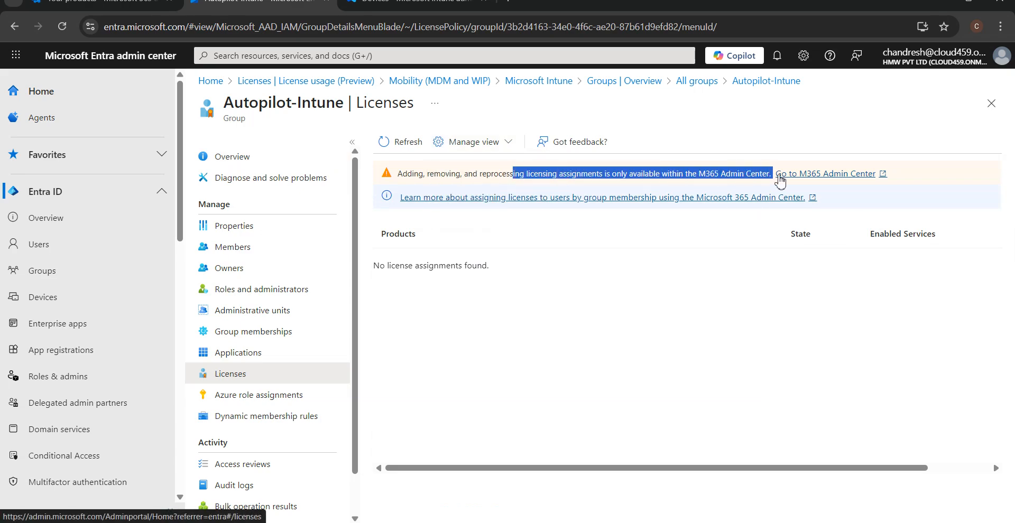
{"action": "left_click", "coordinate": [816, 182]}
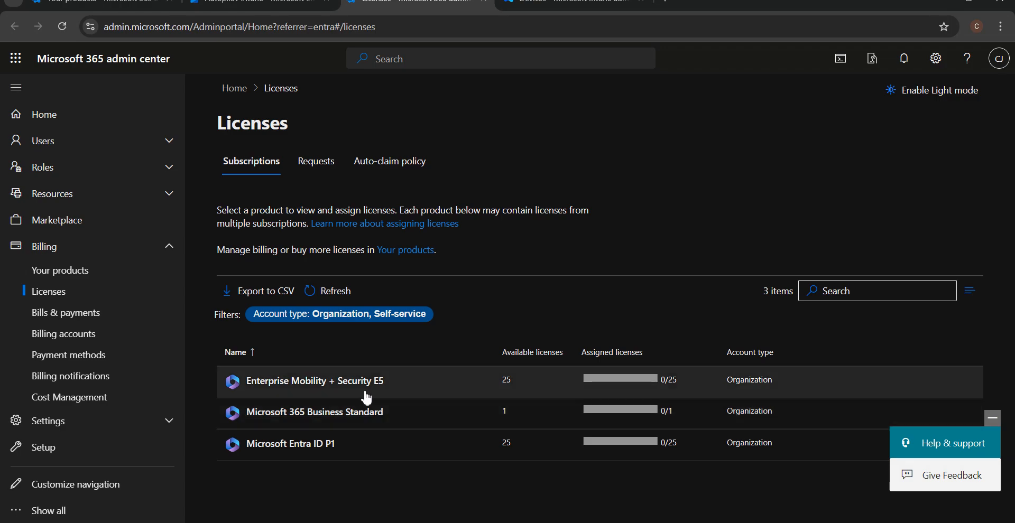
Step: View the group assignments of the Enterprise Mobility + Security E5 license, and return to the Autopilot-Intune group's licenses in Entra
{"action": "left_click", "coordinate": [364, 381]}
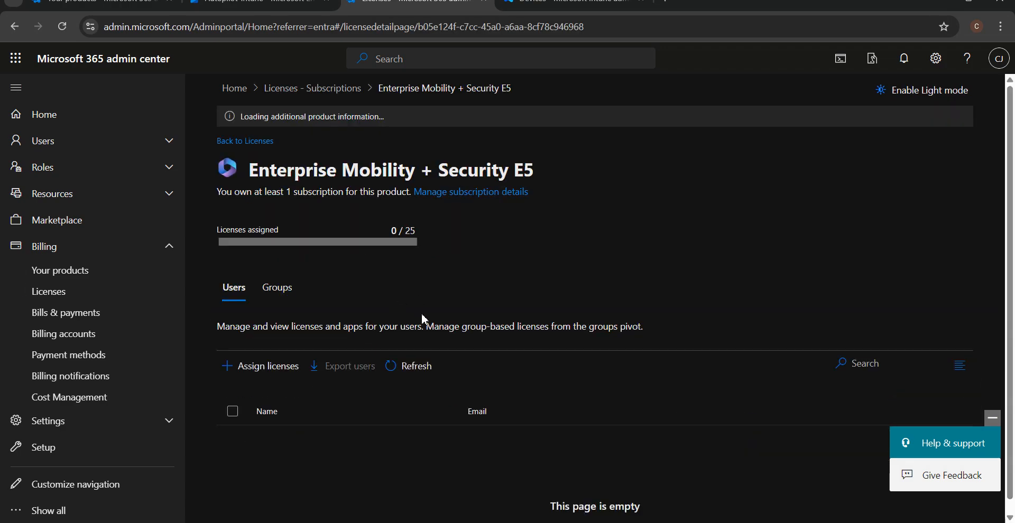
{"action": "left_click", "coordinate": [284, 347]}
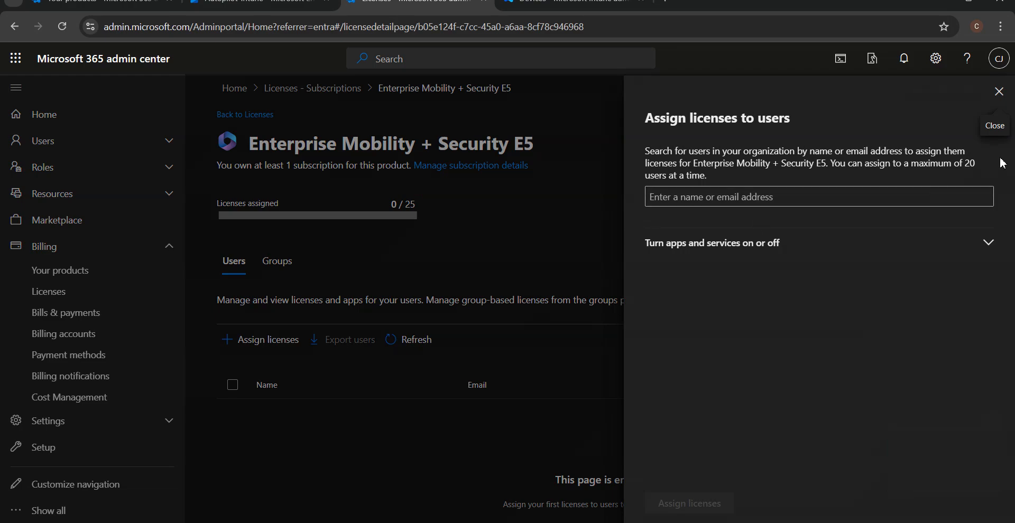
{"action": "left_click", "coordinate": [999, 93]}
{"action": "left_click", "coordinate": [279, 261]}
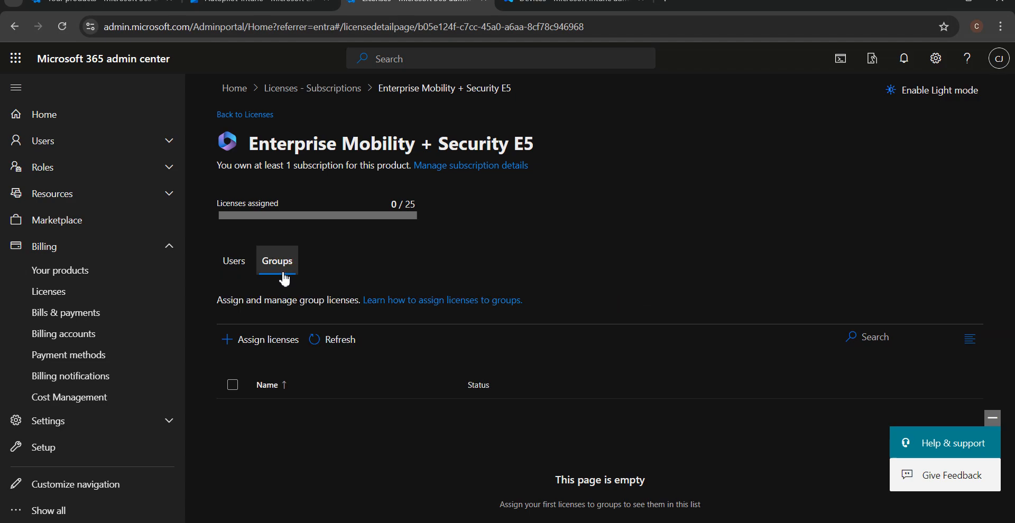
{"action": "left_click", "coordinate": [254, 4]}
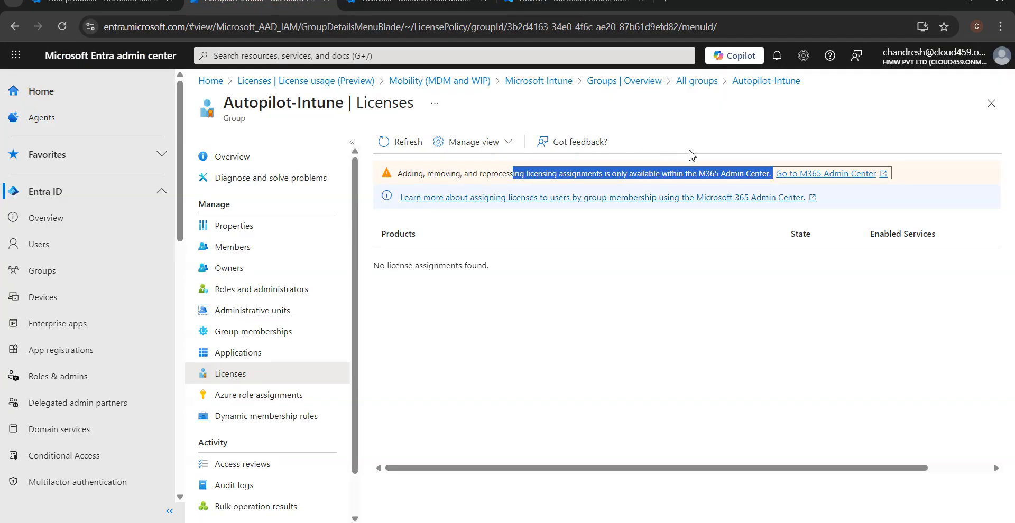
Step: Switch to the Paint outline, mark the M365 admin portal note, and return to the group's licenses in Entra
{"action": "left_click", "coordinate": [802, 148]}
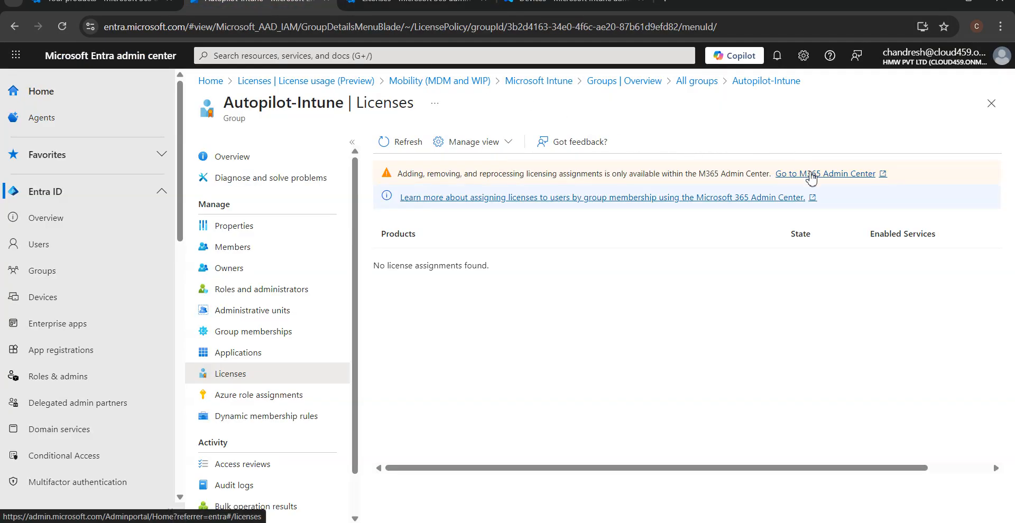
{"action": "left_click", "coordinate": [307, 522]}
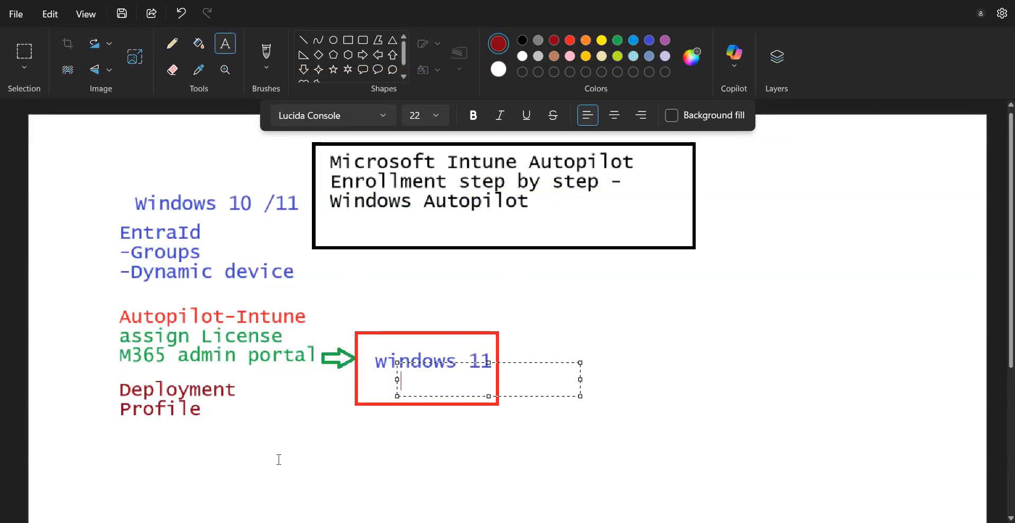
{"action": "left_click", "coordinate": [122, 357]}
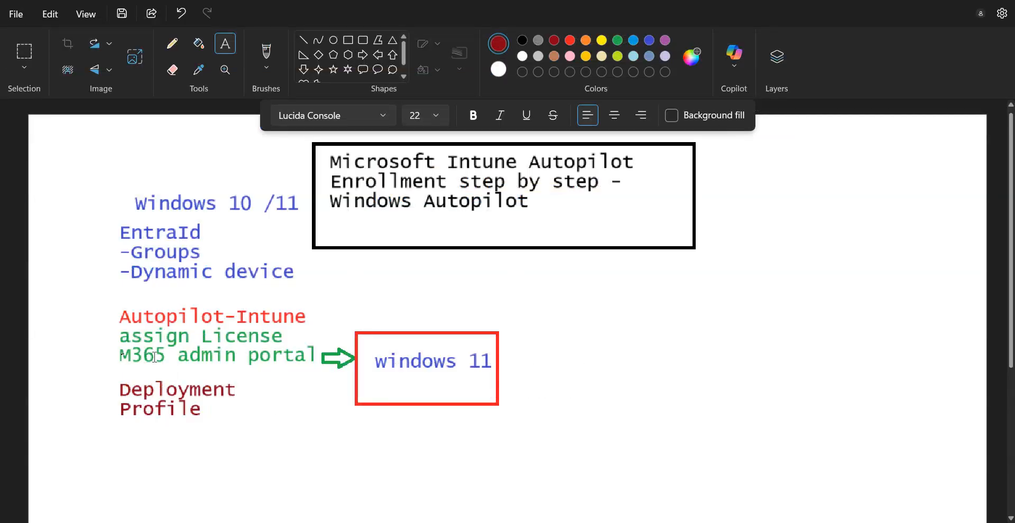
{"action": "left_click", "coordinate": [269, 356]}
{"action": "left_click_drag", "start_coordinate": [286, 357], "coordinate": [103, 346]}
{"action": "left_click", "coordinate": [288, 522]}
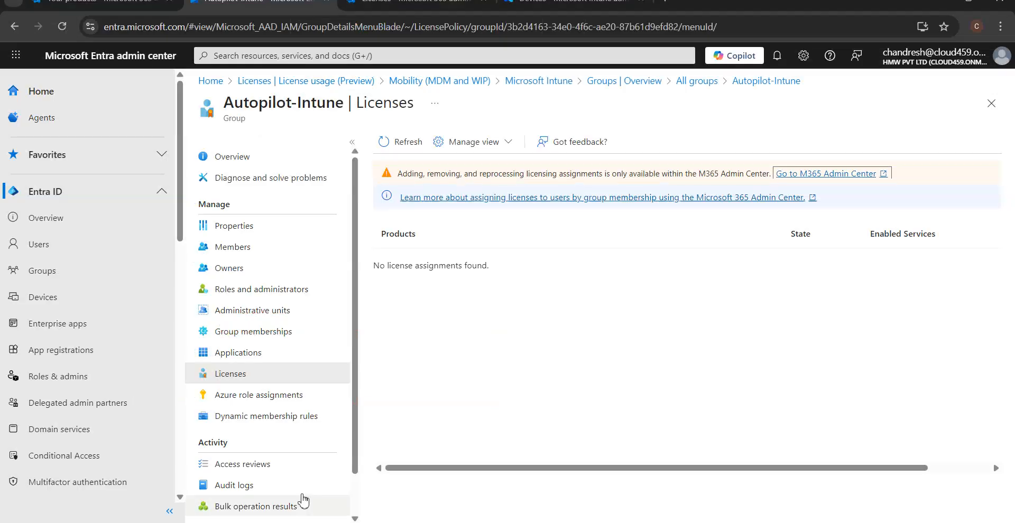
Step: In the Microsoft 365 admin center, start a group assignment for Enterprise Mobility + Security E5 and select the Autopilot-Intune group
{"action": "left_click", "coordinate": [533, 316]}
{"action": "left_click", "coordinate": [564, 11]}
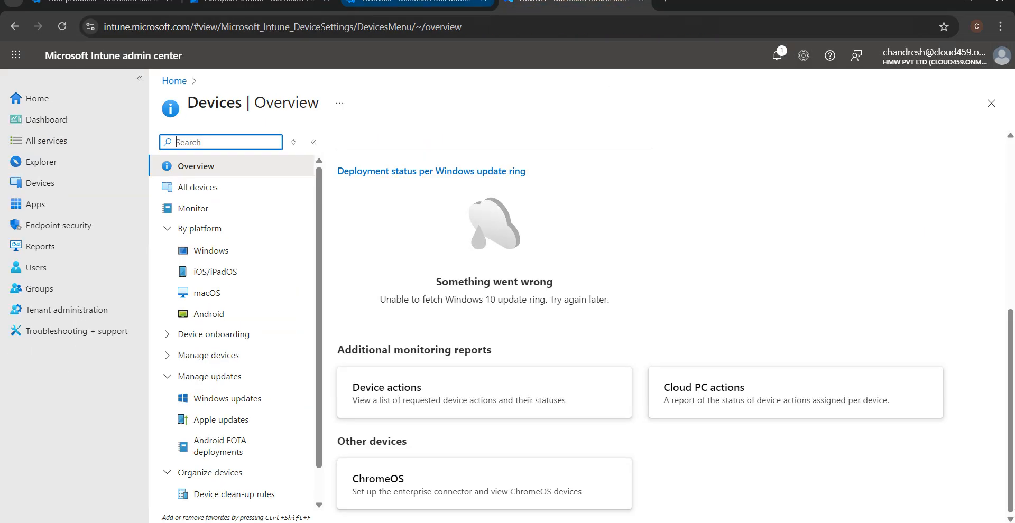
{"action": "left_click", "coordinate": [417, 6]}
{"action": "left_click", "coordinate": [568, 6]}
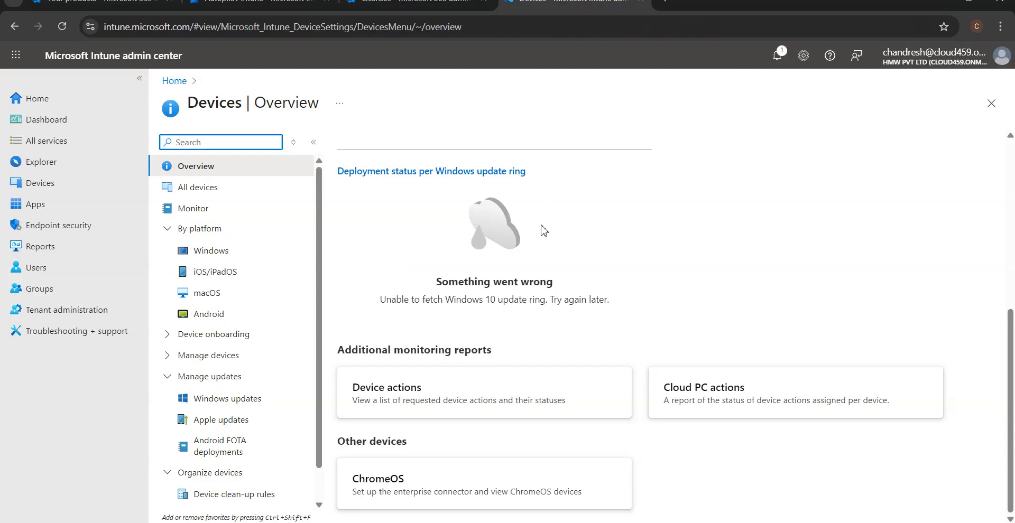
{"action": "left_click", "coordinate": [398, 6]}
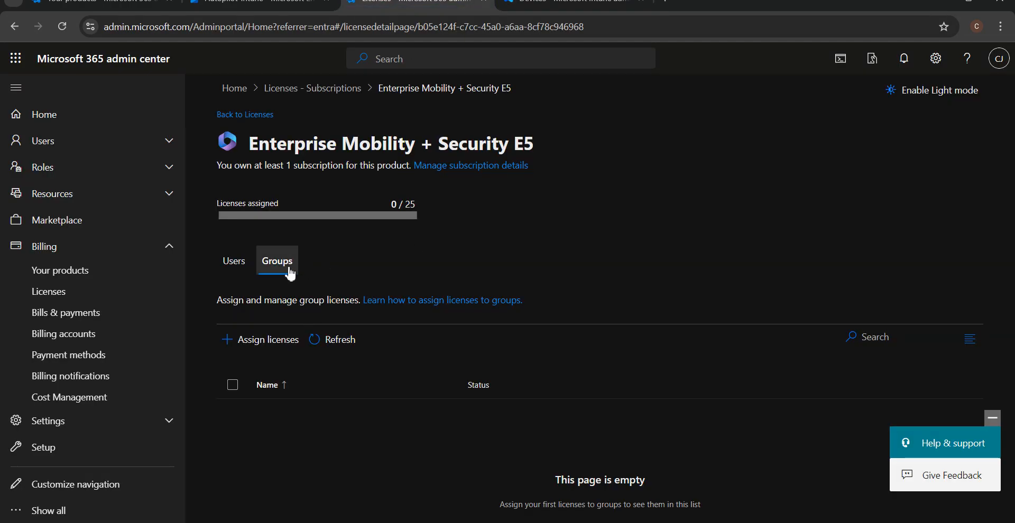
{"action": "left_click", "coordinate": [275, 341]}
{"action": "left_click", "coordinate": [766, 187]}
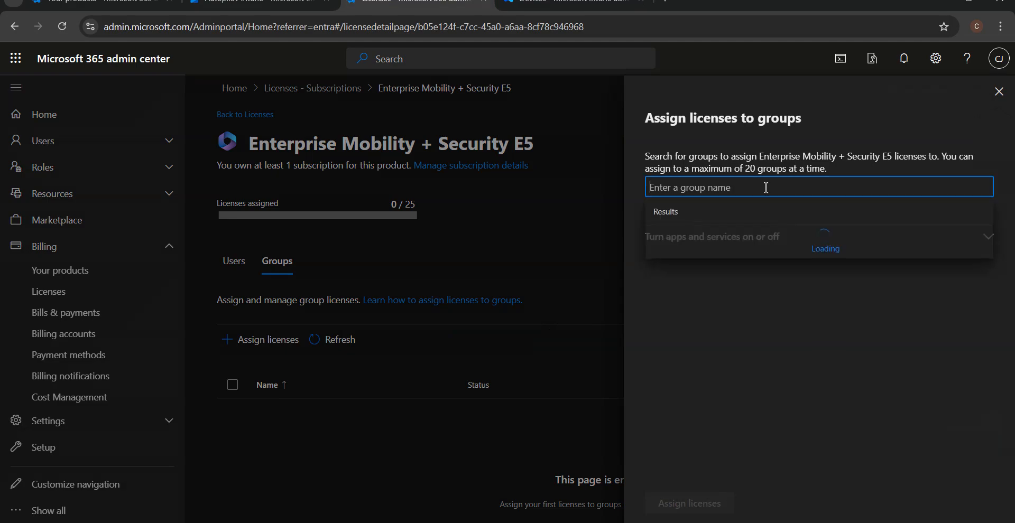
{"action": "left_click", "coordinate": [760, 236]}
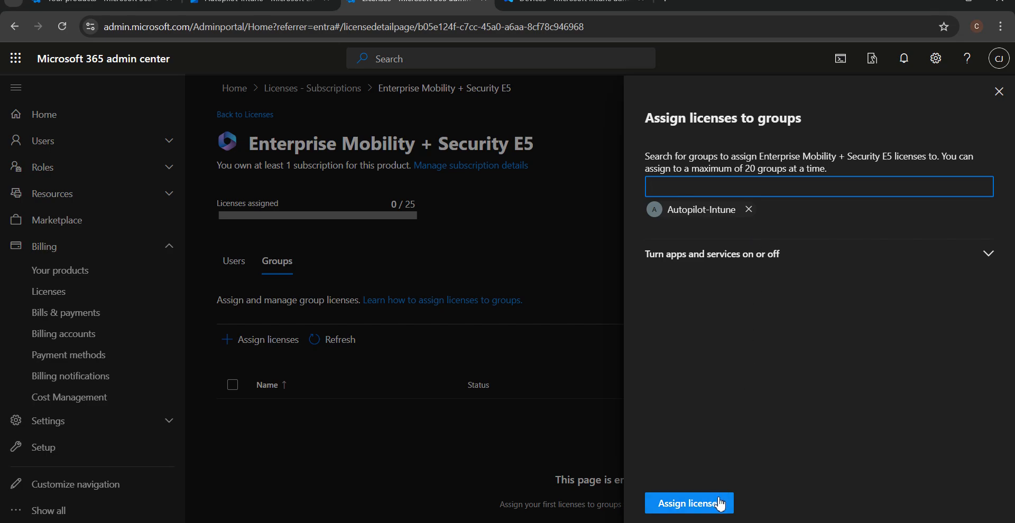
{"action": "left_click", "coordinate": [720, 504]}
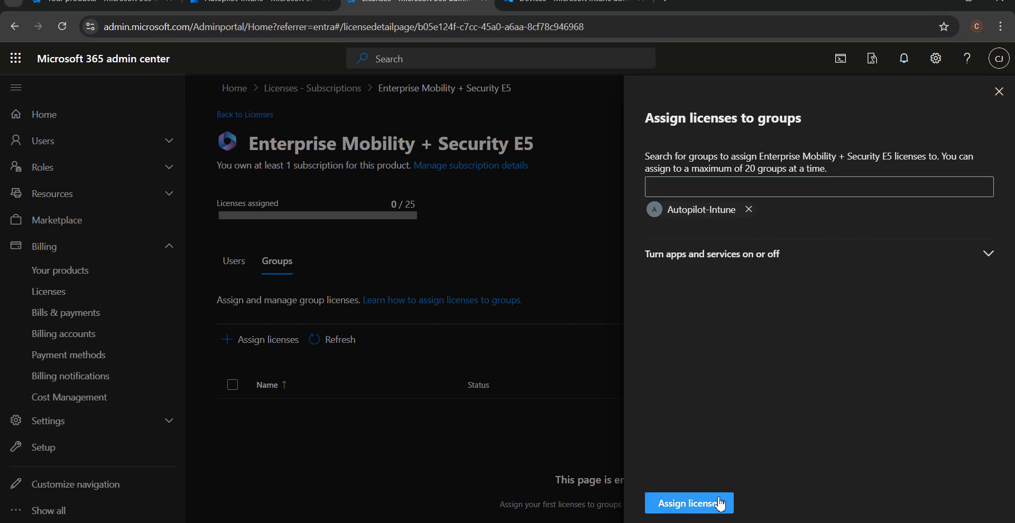
Step: Turn Azure Active Directory Premium P2 and Azure Information Protection Premium P1 and P2 off and back on in the license's apps and services
{"action": "left_click", "coordinate": [986, 257]}
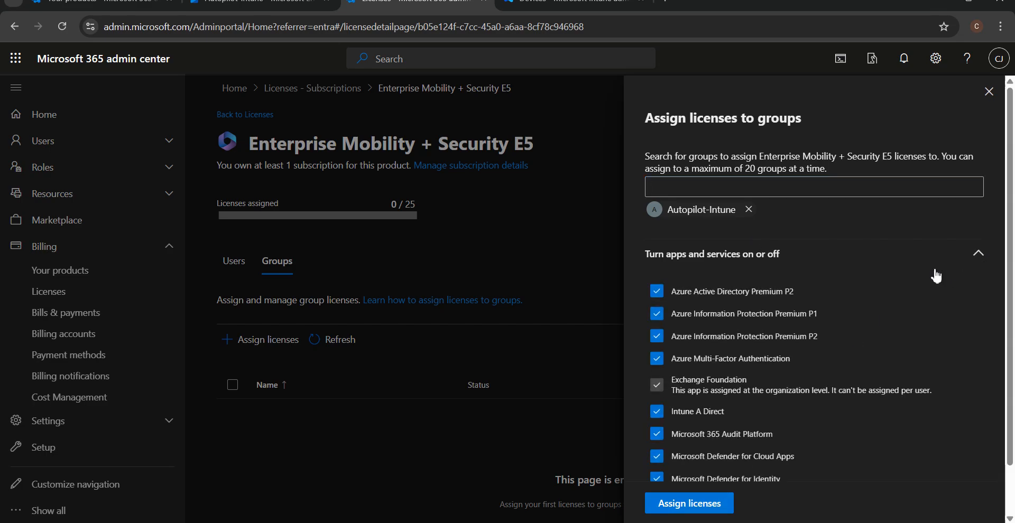
{"action": "left_click", "coordinate": [657, 291]}
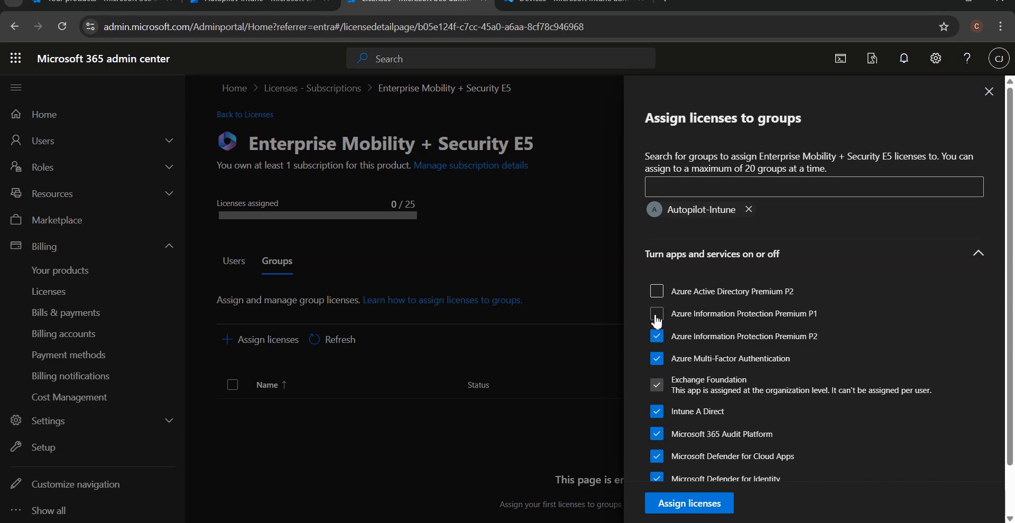
{"action": "left_click", "coordinate": [657, 336]}
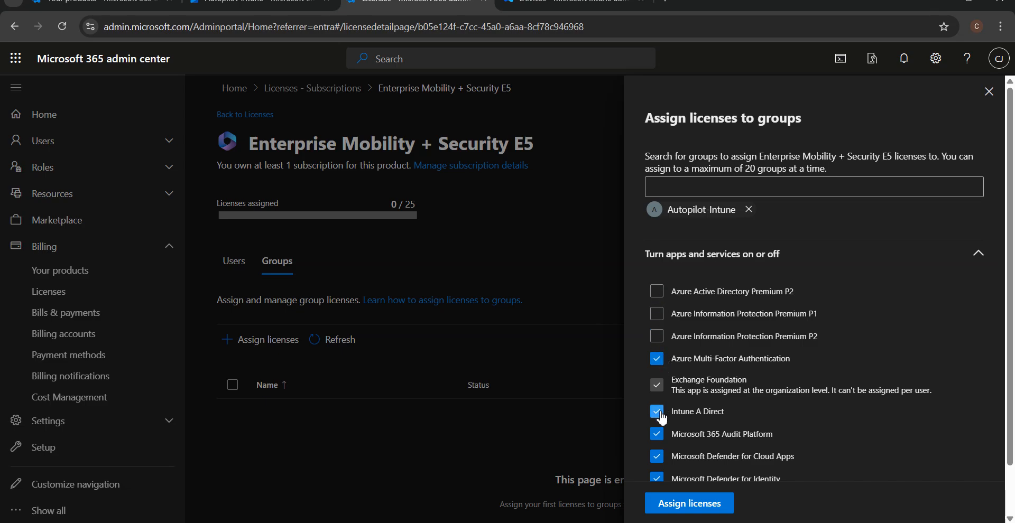
{"action": "scroll", "coordinate": [665, 420], "scroll_direction": "down", "scroll_amount": 1}
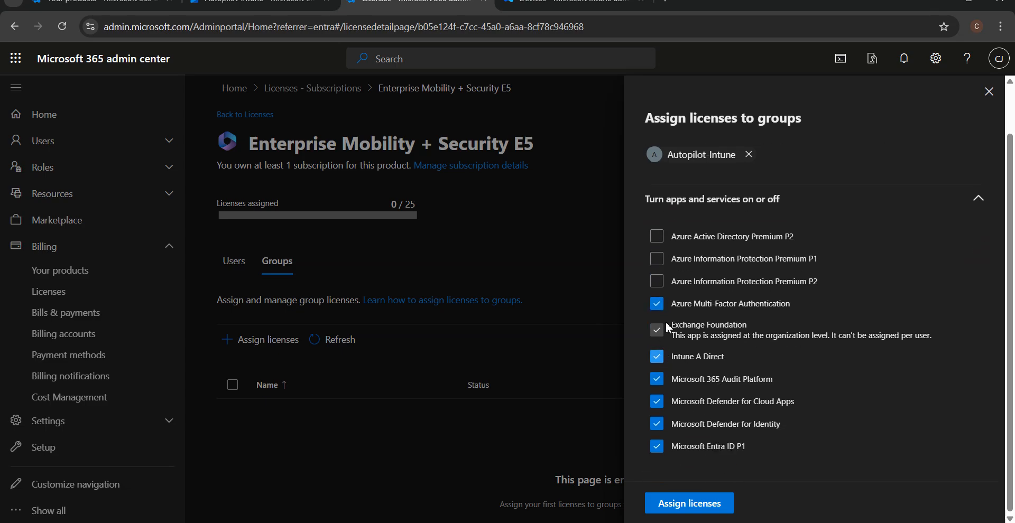
{"action": "left_click", "coordinate": [657, 236]}
{"action": "left_click", "coordinate": [657, 258]}
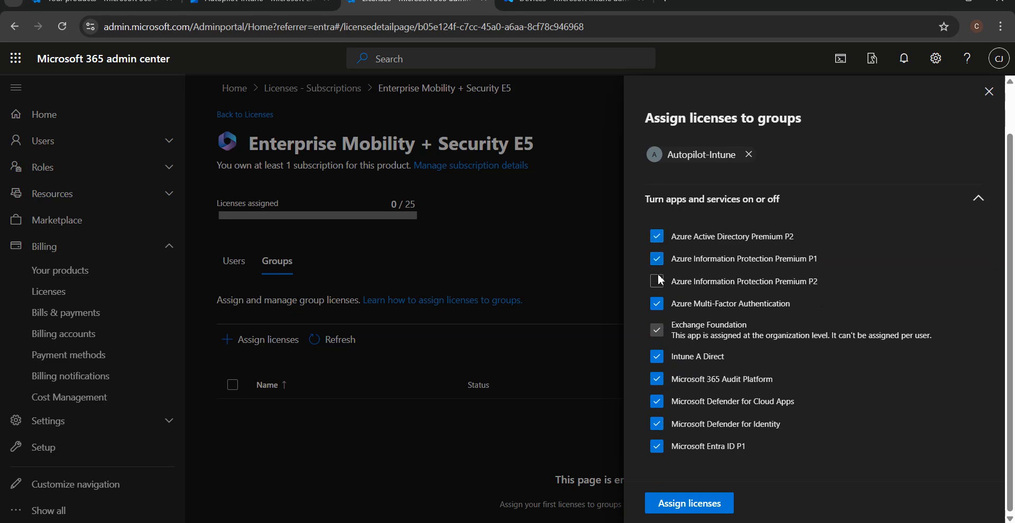
{"action": "left_click", "coordinate": [659, 281]}
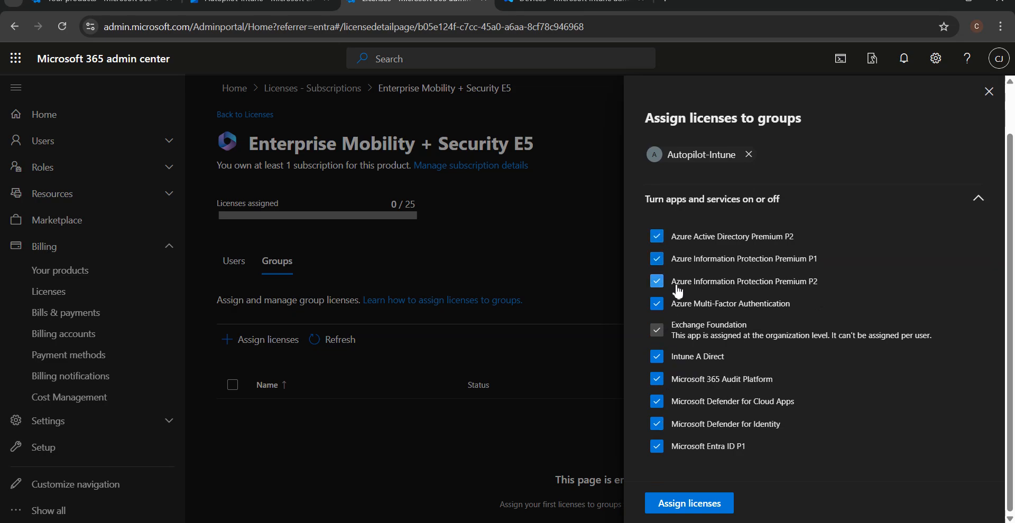
Step: Assign the licenses with all apps and services to Autopilot-Intune, and reload the license page
{"action": "left_click", "coordinate": [711, 507]}
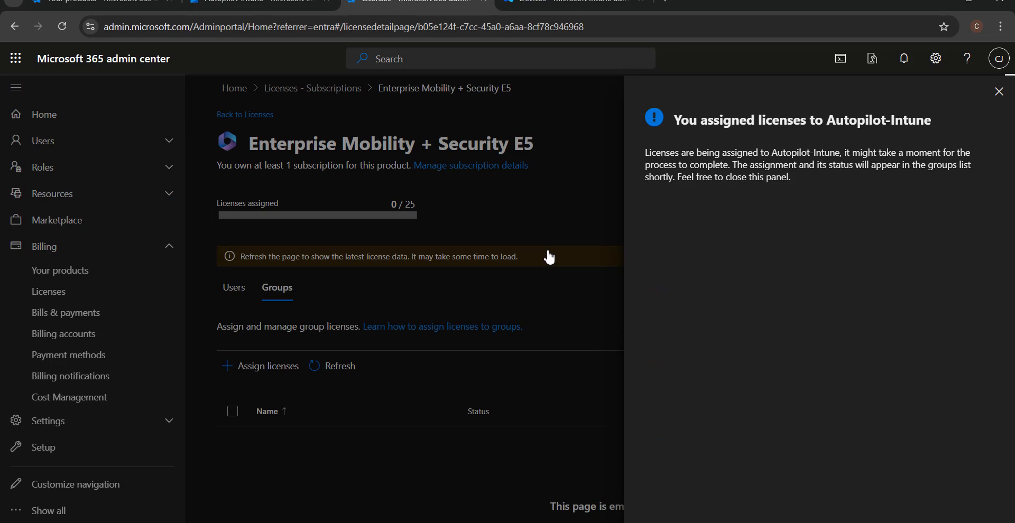
{"action": "left_click", "coordinate": [999, 93]}
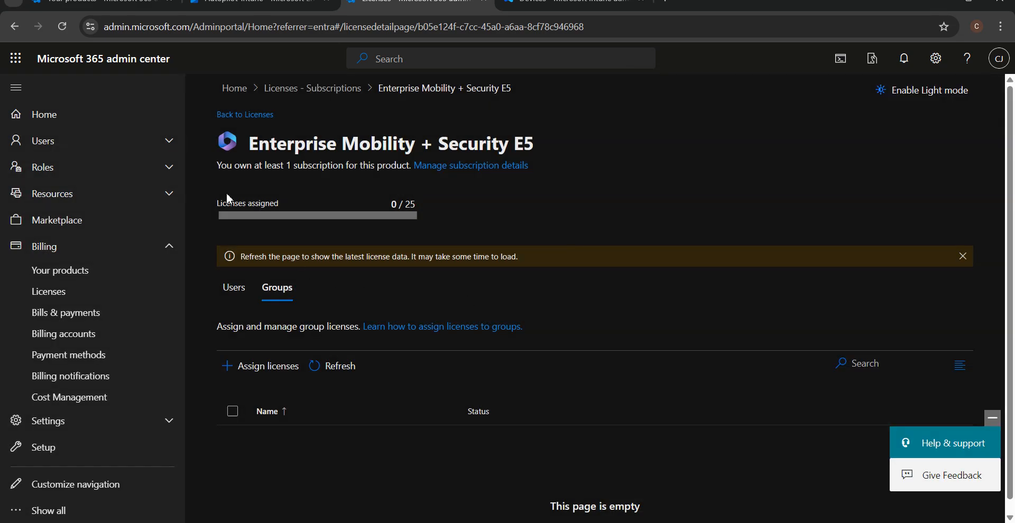
{"action": "left_click", "coordinate": [65, 33]}
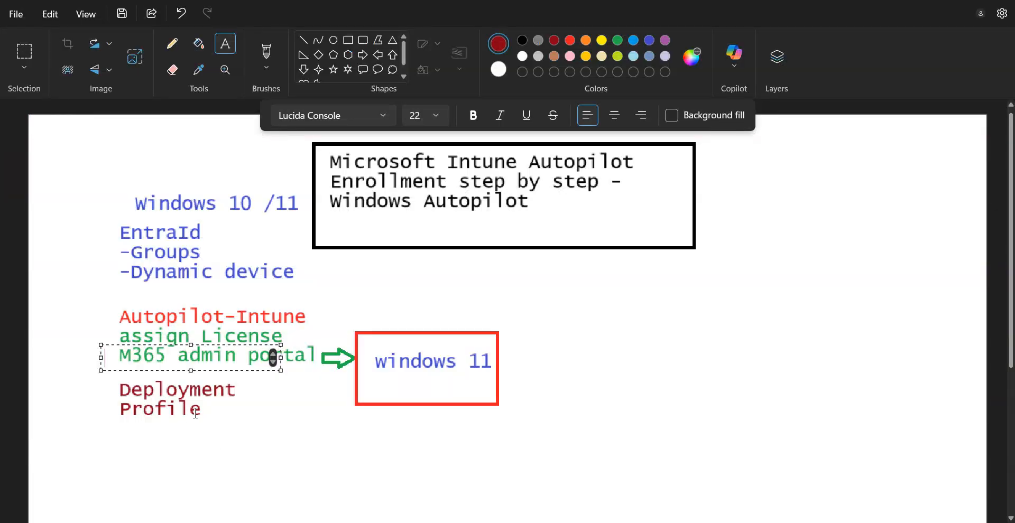
Step: In the Paint outline, draw a black rectangle around the Deployment Profile text
{"action": "left_click", "coordinate": [195, 414]}
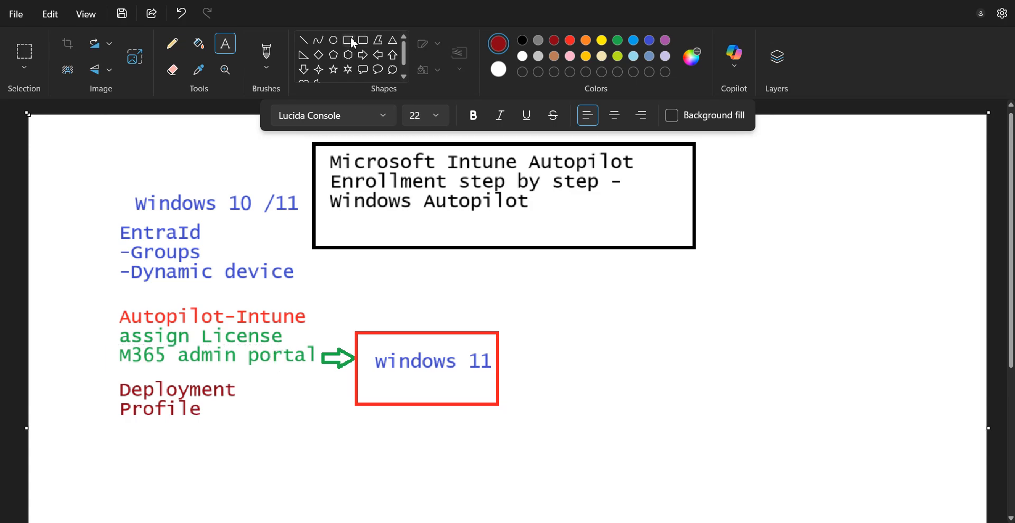
{"action": "left_click", "coordinate": [347, 39]}
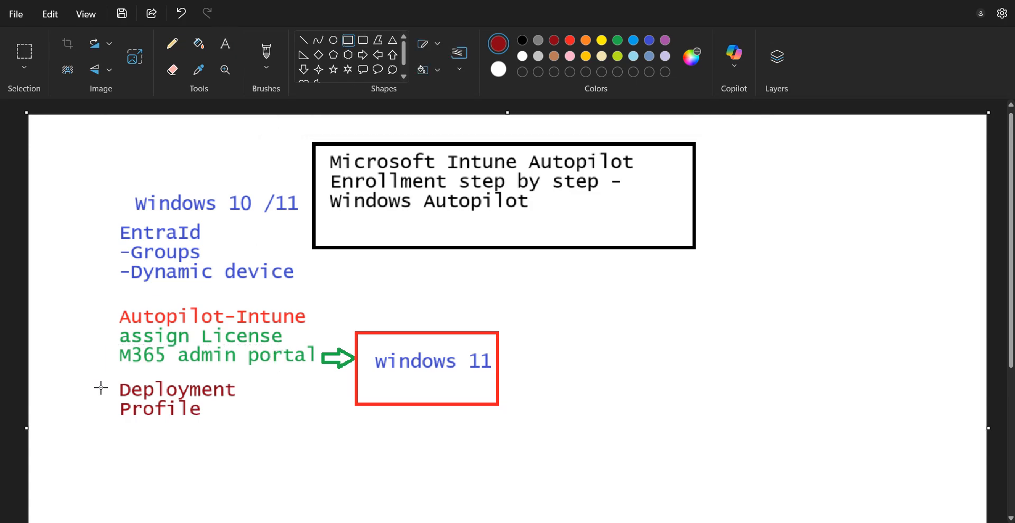
{"action": "left_click", "coordinate": [523, 41]}
{"action": "left_click_drag", "start_coordinate": [105, 380], "coordinate": [258, 430]}
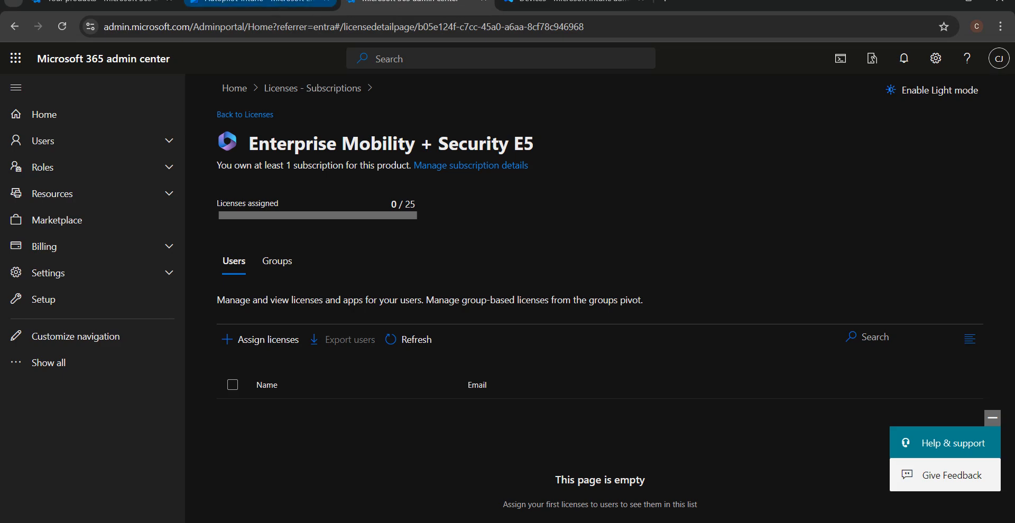
Step: Reload the Autopilot-Intune group's licenses in Entra and review the assigned service plans of Enterprise Mobility + Security E5
{"action": "left_click", "coordinate": [259, 5]}
{"action": "left_click", "coordinate": [68, 25]}
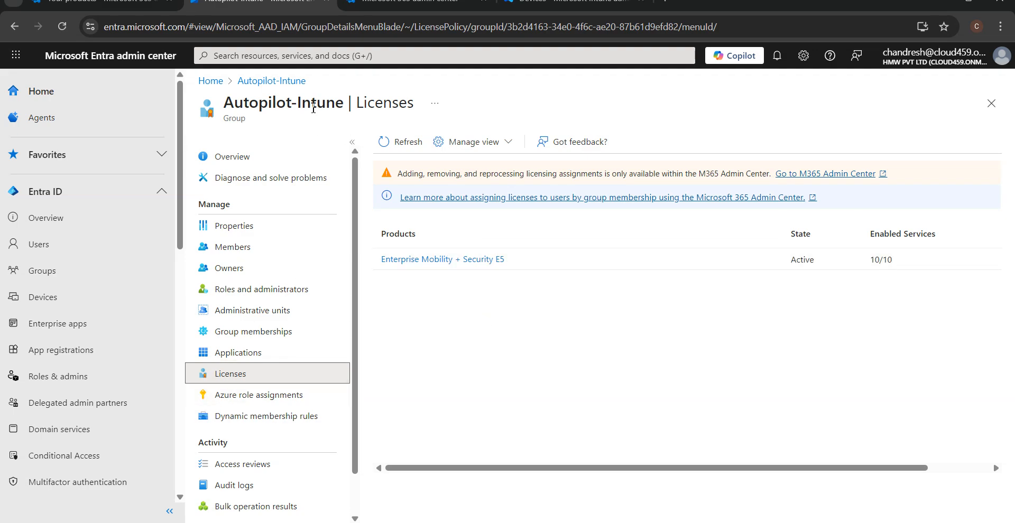
{"action": "left_click_drag", "start_coordinate": [344, 104], "coordinate": [210, 110]}
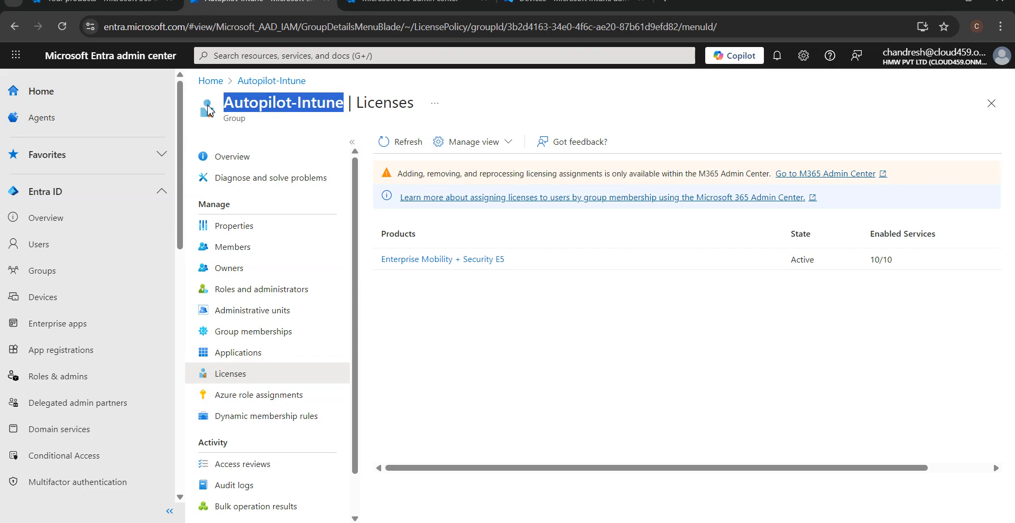
{"action": "left_click", "coordinate": [449, 261]}
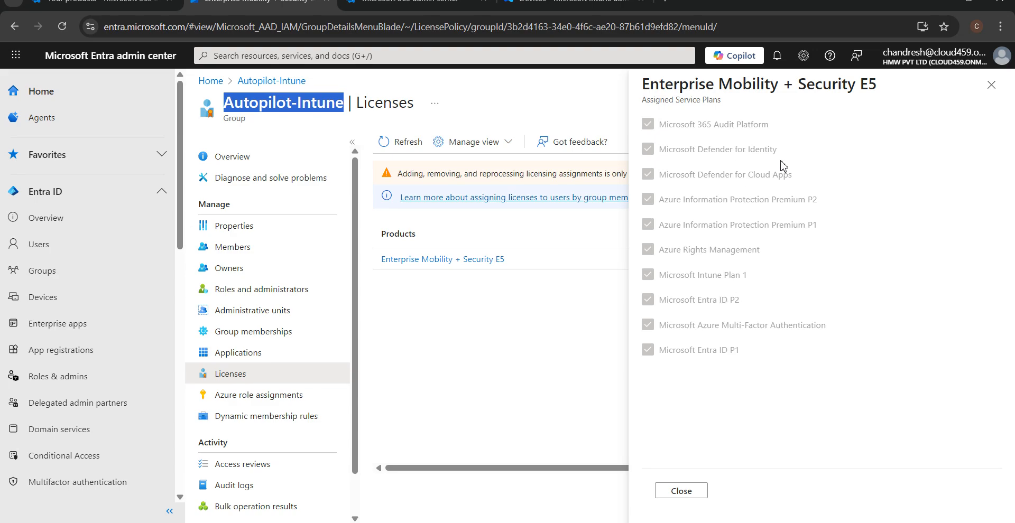
{"action": "left_click", "coordinate": [678, 494]}
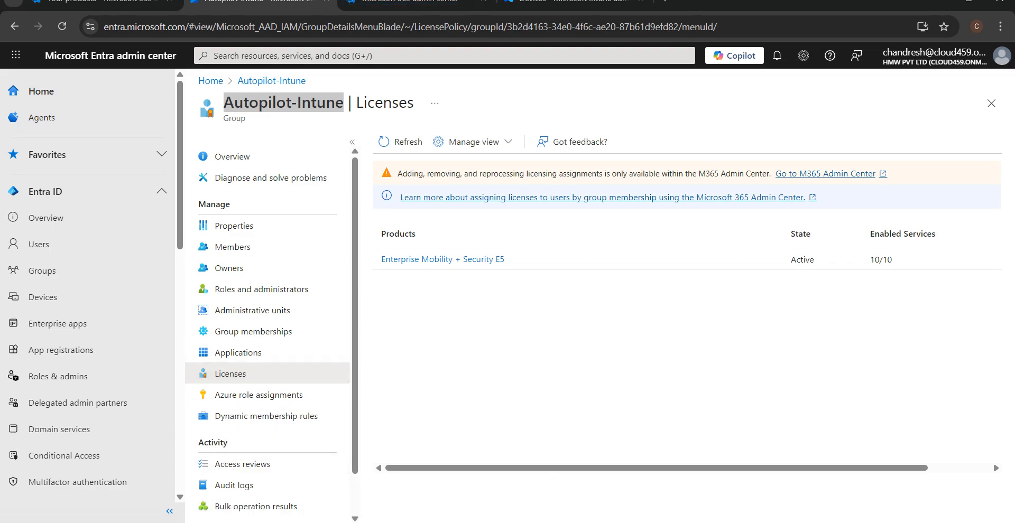
{"action": "left_click", "coordinate": [270, 522]}
{"action": "left_click", "coordinate": [455, 522]}
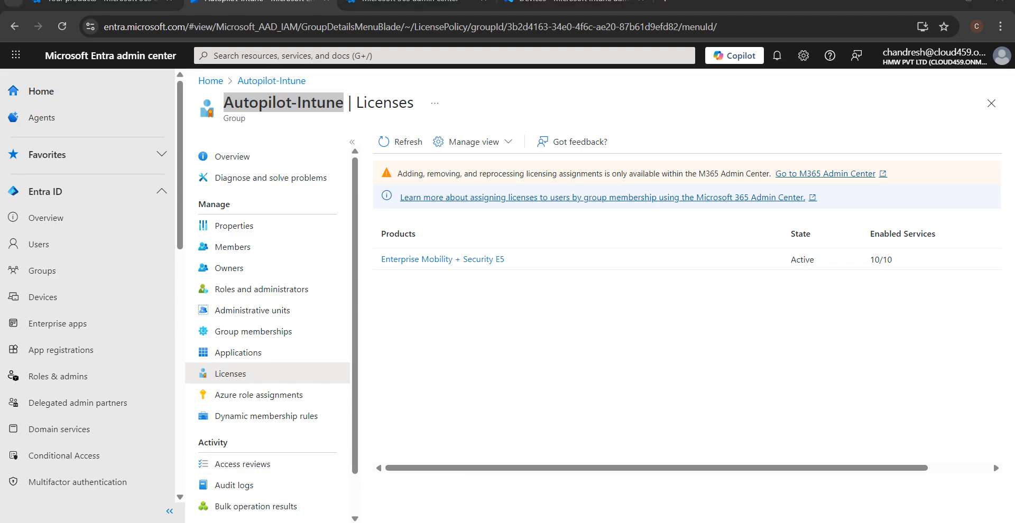
{"action": "left_click", "coordinate": [844, 522]}
{"action": "right_click", "coordinate": [825, 473]}
{"action": "left_click", "coordinate": [794, 453]}
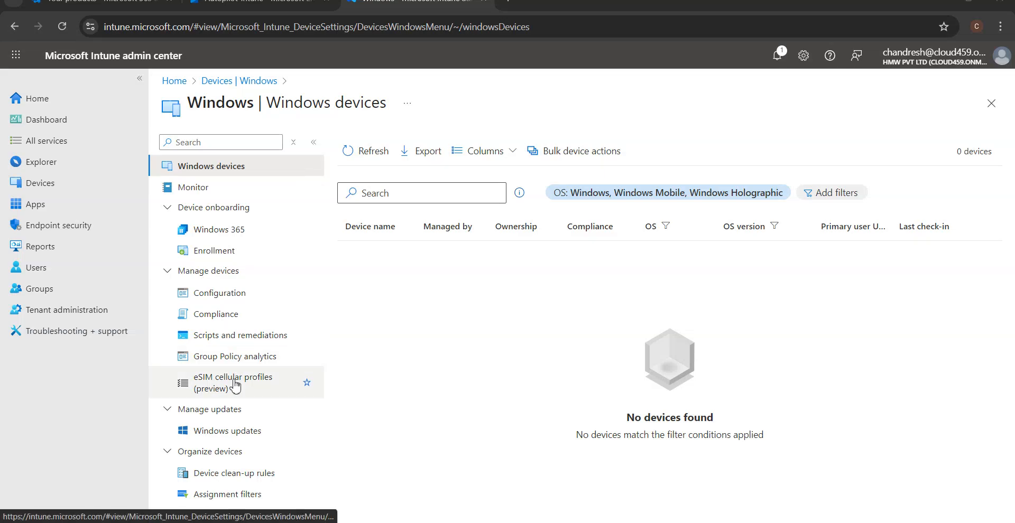
Step: On the Intune Windows devices page, change the address's subdomain from intune to endpoint and load it
{"action": "left_click", "coordinate": [147, 30]}
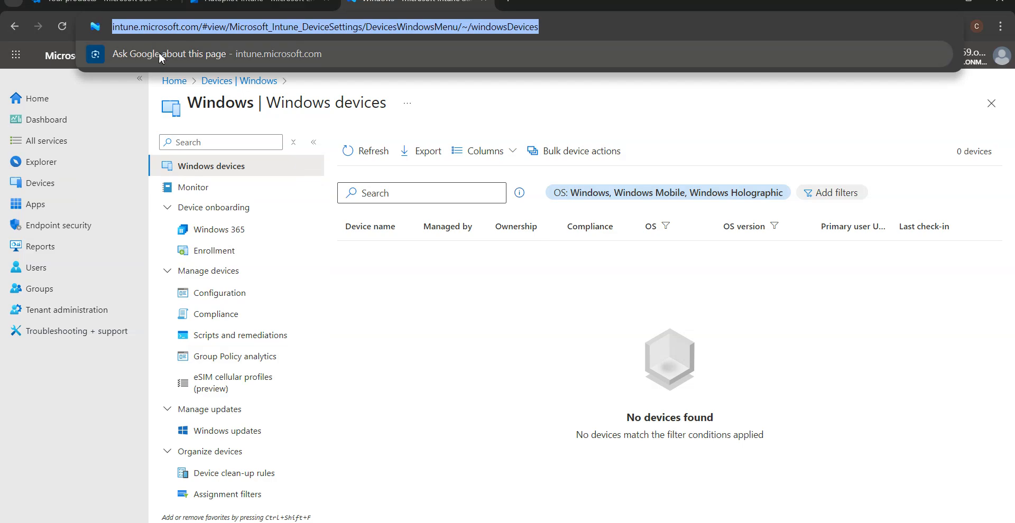
{"action": "left_click", "coordinate": [259, 2]}
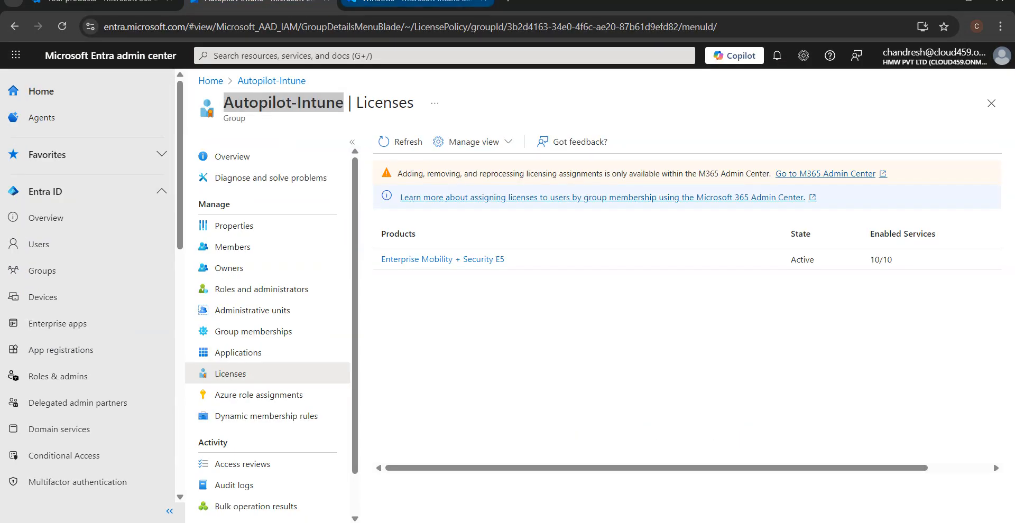
{"action": "left_click", "coordinate": [412, 2]}
{"action": "left_click", "coordinate": [133, 28]}
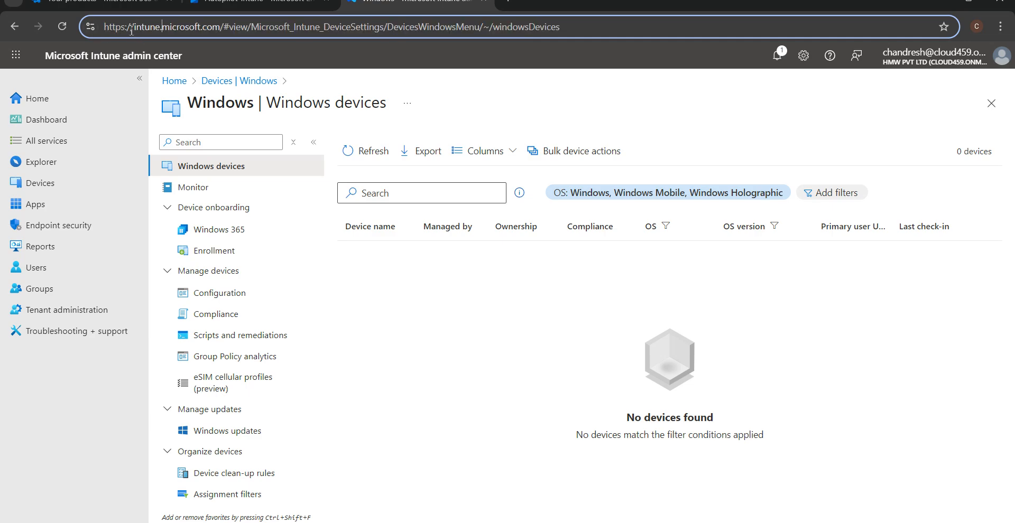
{"action": "double_click", "coordinate": [158, 28]}
{"action": "type", "text": "endp"}
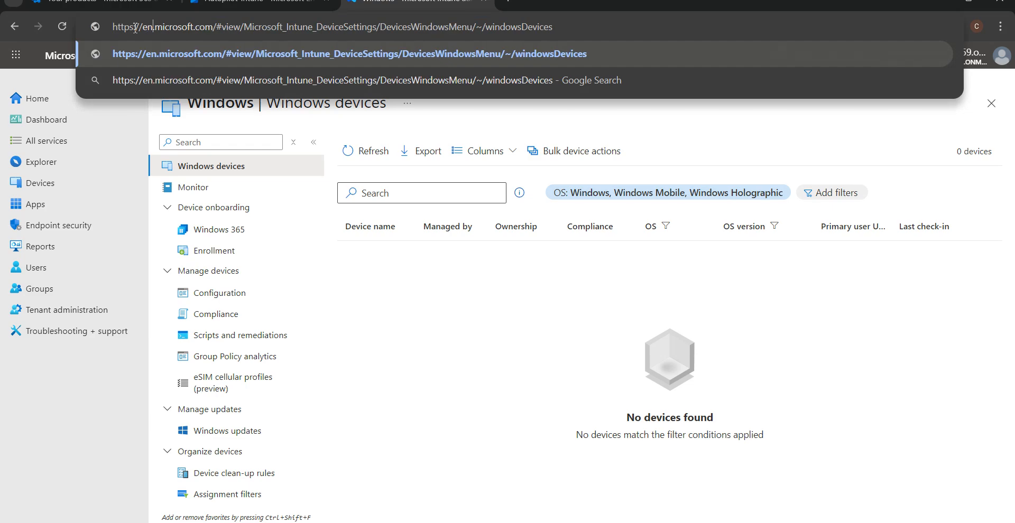
{"action": "type", "text": "oint"}
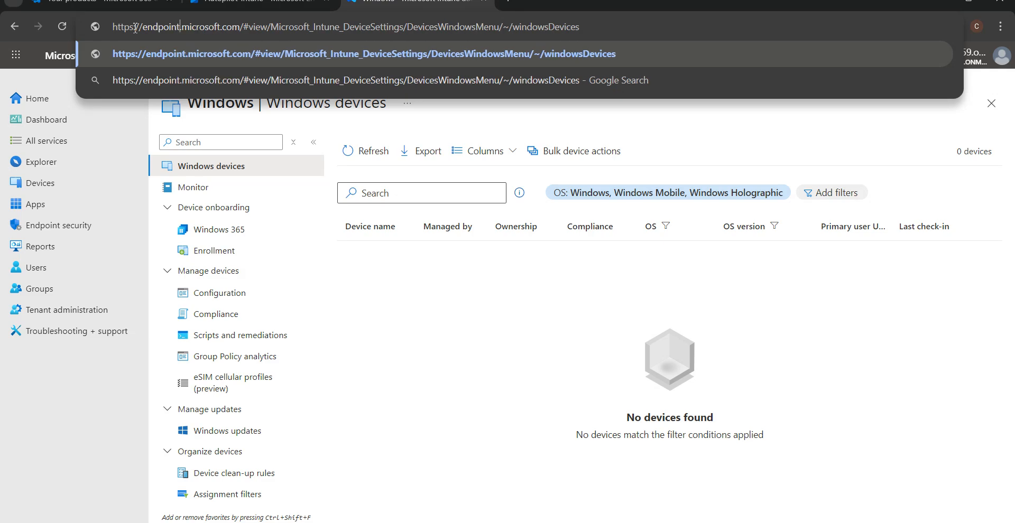
{"action": "key", "text": "Return"}
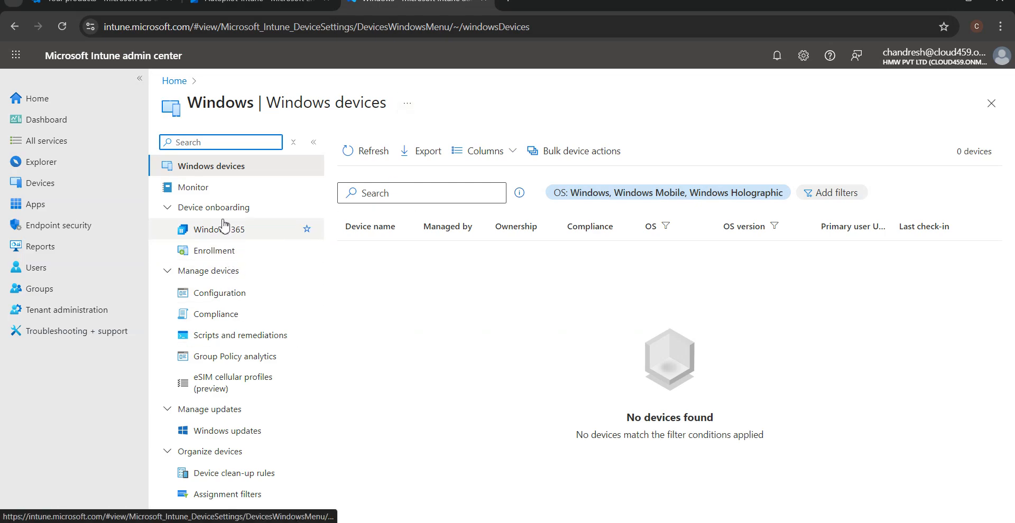
Step: Open the Windows enrollment page under Device onboarding and bring its Windows Autopilot options into view
{"action": "left_click", "coordinate": [196, 211]}
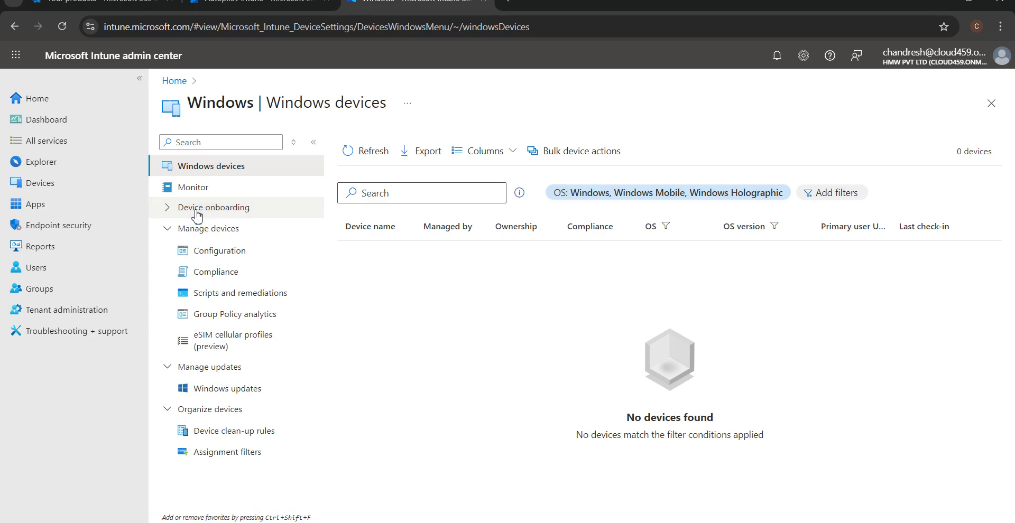
{"action": "left_click", "coordinate": [196, 211]}
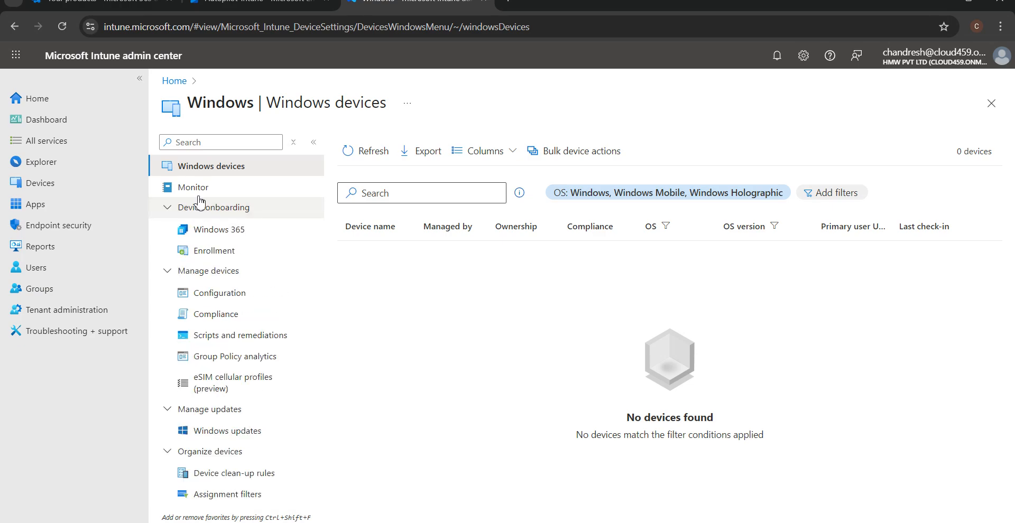
{"action": "left_click", "coordinate": [369, 153]}
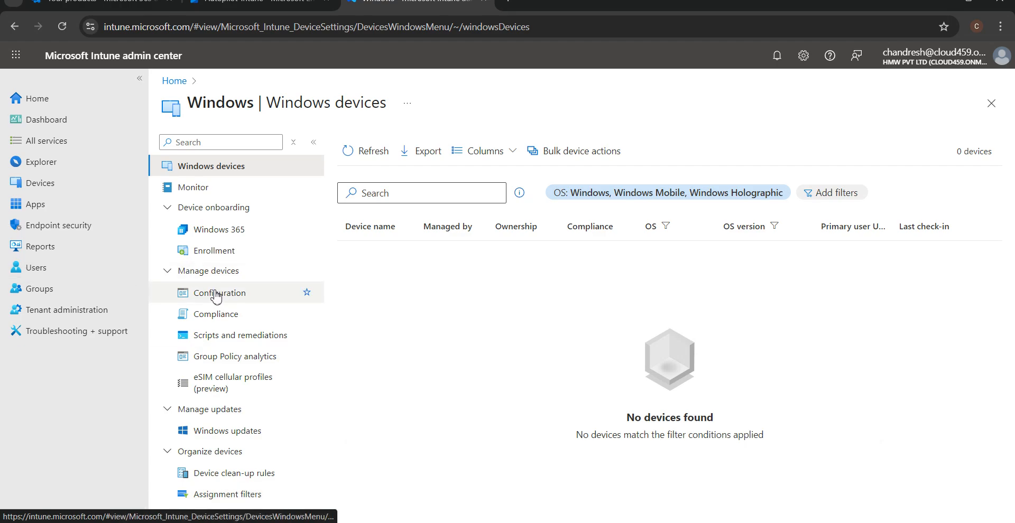
{"action": "left_click", "coordinate": [216, 253]}
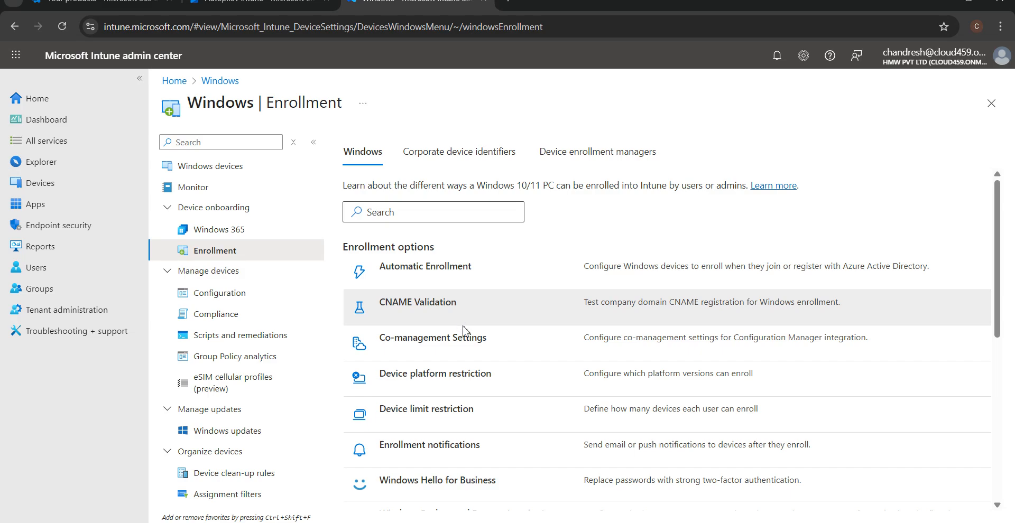
{"action": "scroll", "coordinate": [464, 383], "scroll_direction": "down", "scroll_amount": 5}
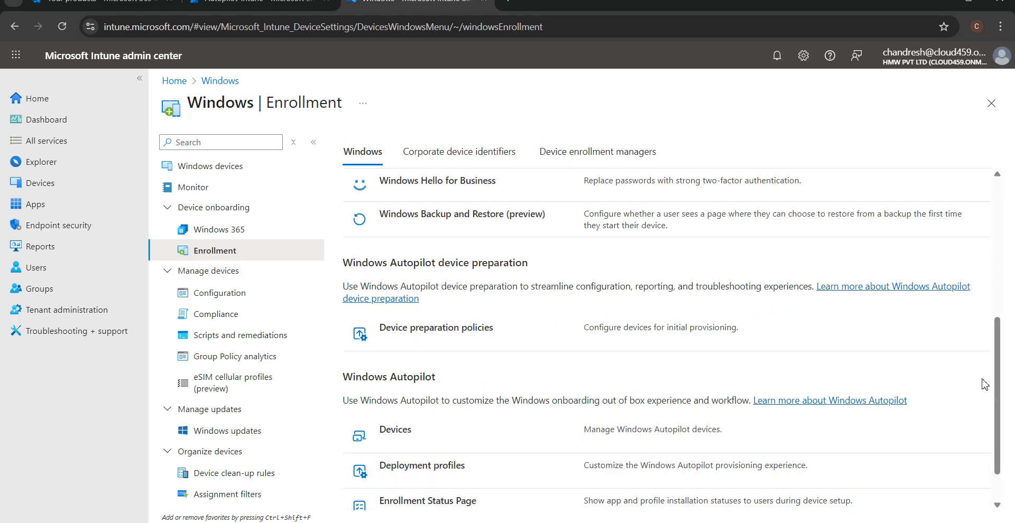
{"action": "scroll", "coordinate": [466, 459], "scroll_direction": "down", "scroll_amount": 1}
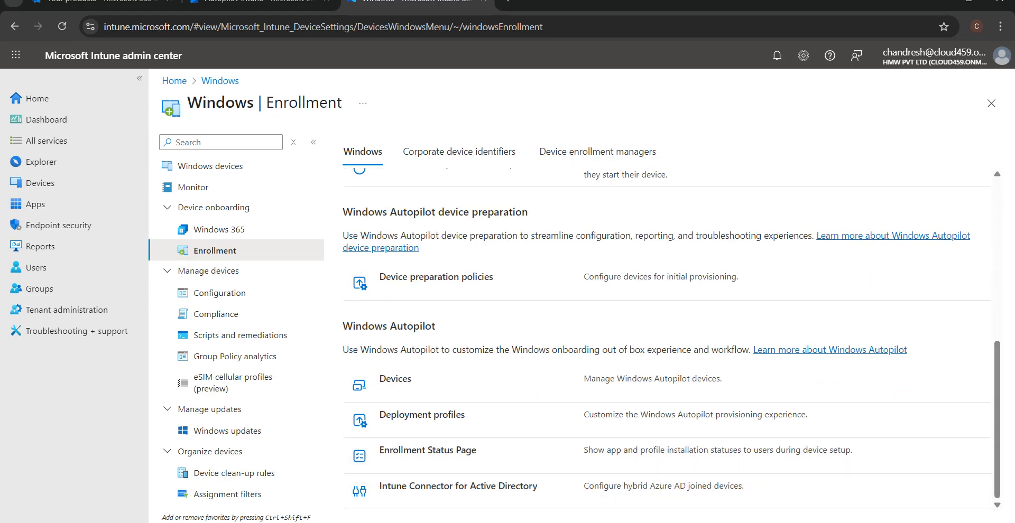
Step: Switch to Paint, recolor the Deployment Profile rectangle dark red, and draw a dark red rectangle around the Windows Autopilot text
{"action": "key", "text": "alt+Tab"}
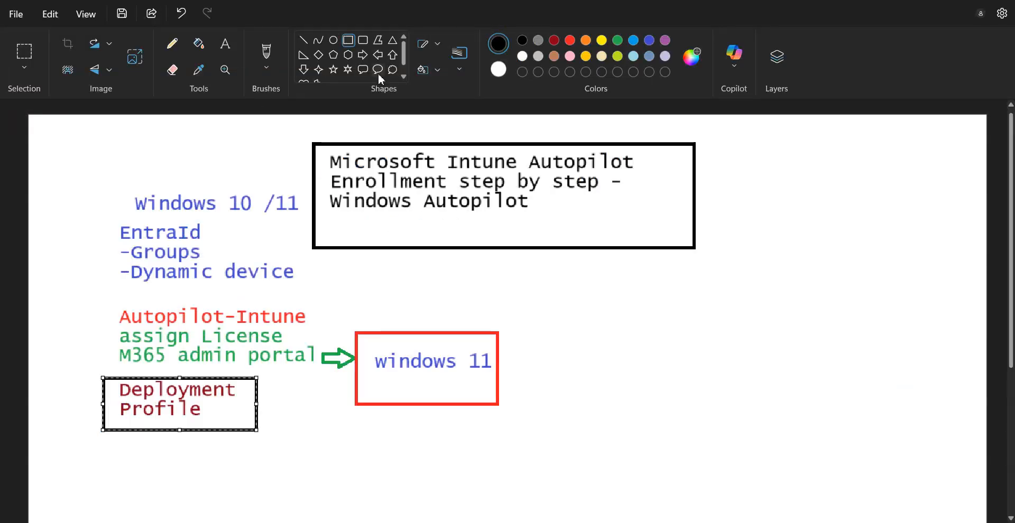
{"action": "left_click", "coordinate": [554, 40]}
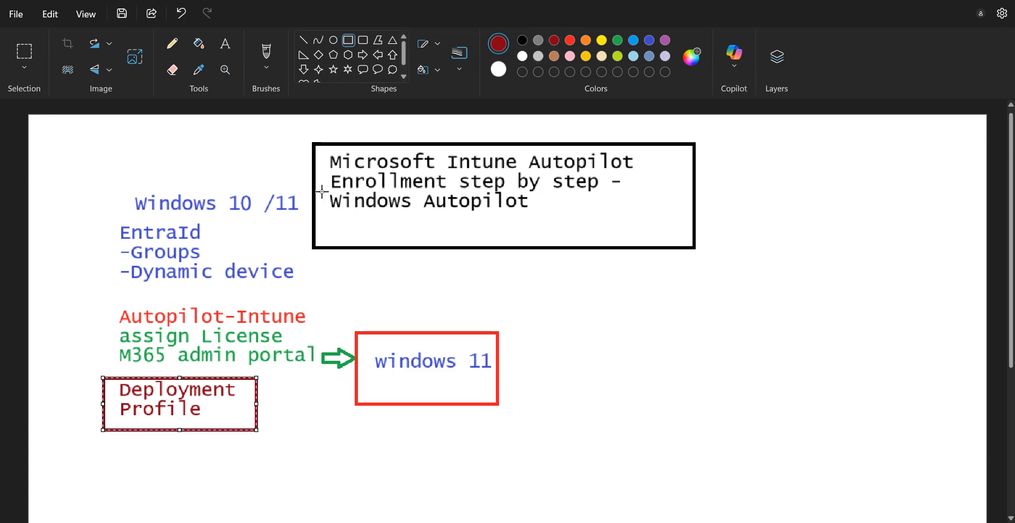
{"action": "left_click_drag", "start_coordinate": [325, 189], "coordinate": [557, 223]}
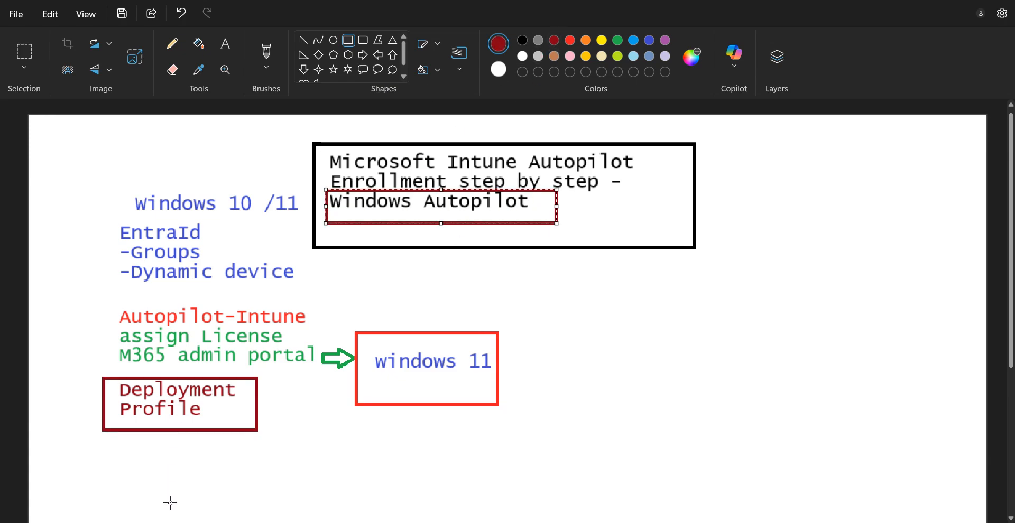
Step: Return to Intune, open the Windows Autopilot deployment profiles from the enrollment page, and start a new Windows PC profile
{"action": "key", "text": "alt+Tab"}
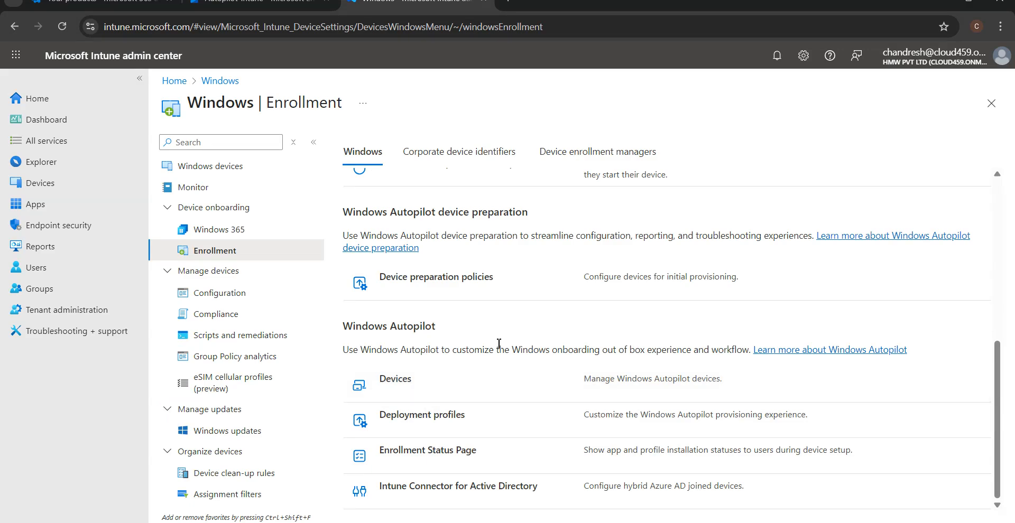
{"action": "scroll", "coordinate": [480, 288], "scroll_direction": "up", "scroll_amount": 7}
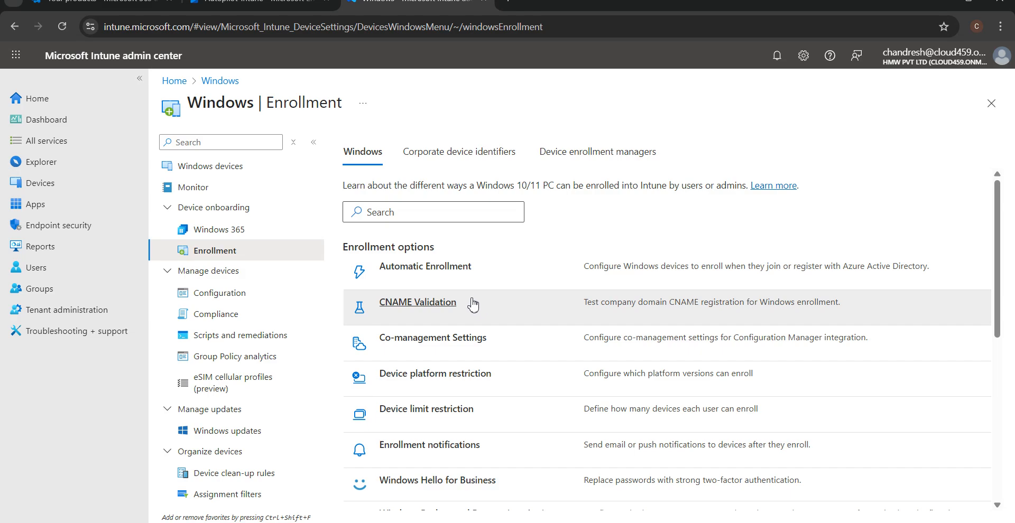
{"action": "scroll", "coordinate": [484, 328], "scroll_direction": "down", "scroll_amount": 10}
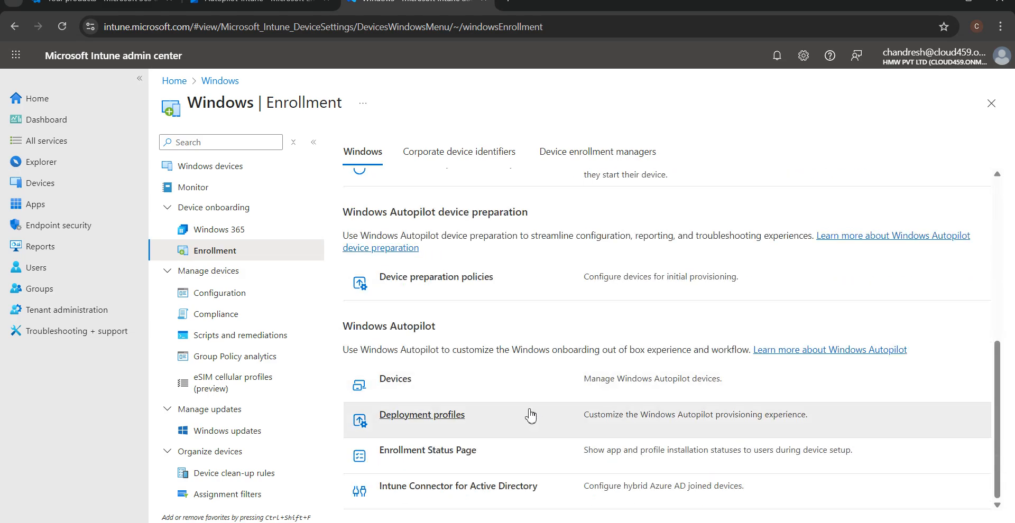
{"action": "left_click", "coordinate": [441, 421]}
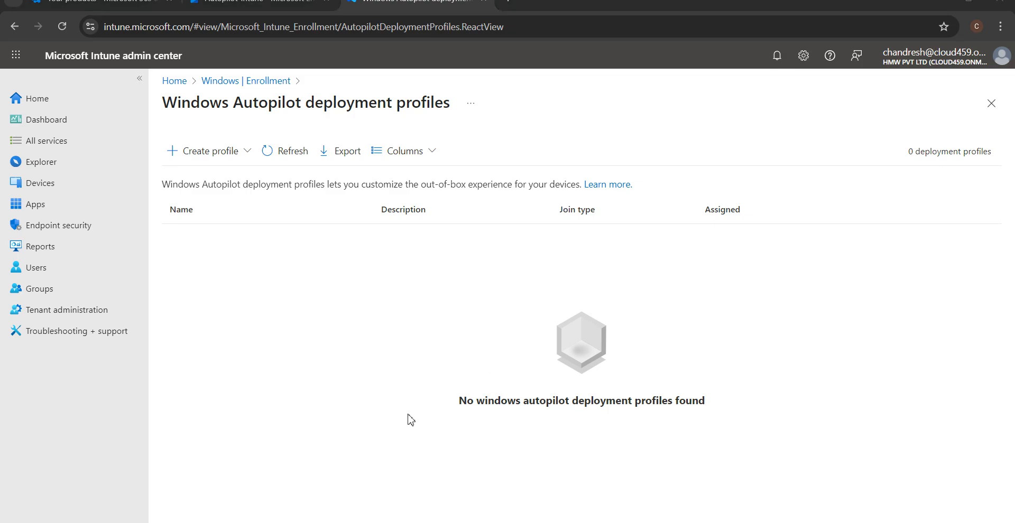
{"action": "left_click", "coordinate": [245, 152]}
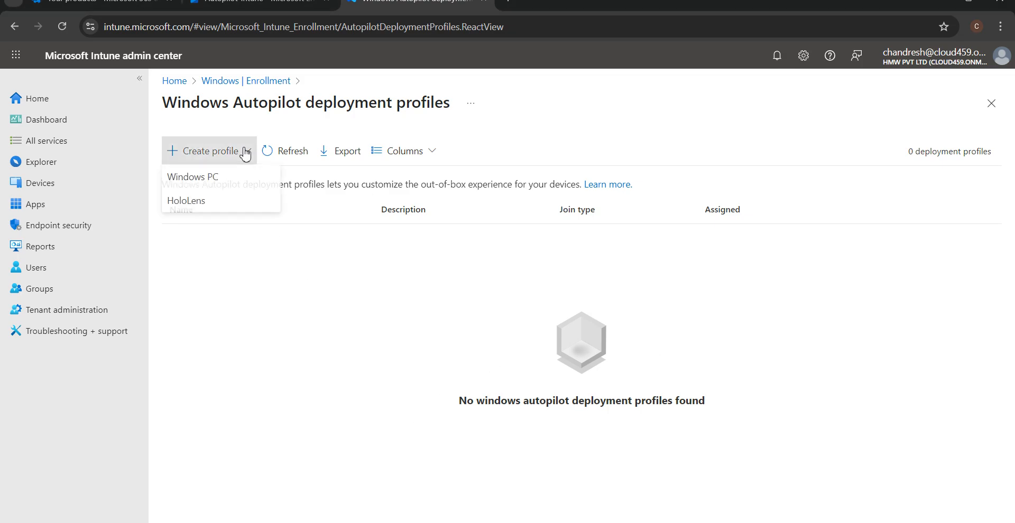
{"action": "left_click", "coordinate": [230, 182]}
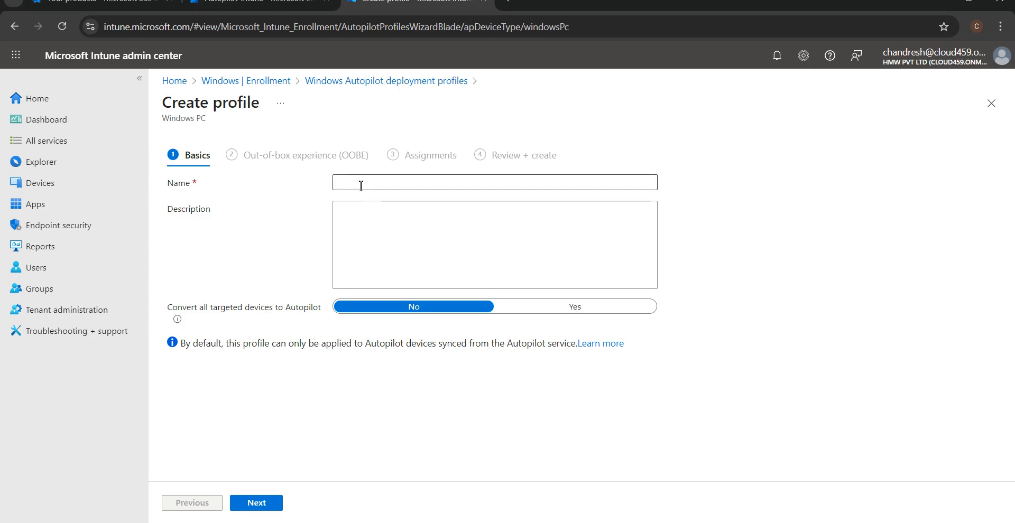
Step: Name the profile Autopilot Profile, leave the description empty, and continue to the out-of-box experience settings
{"action": "left_click", "coordinate": [361, 185]}
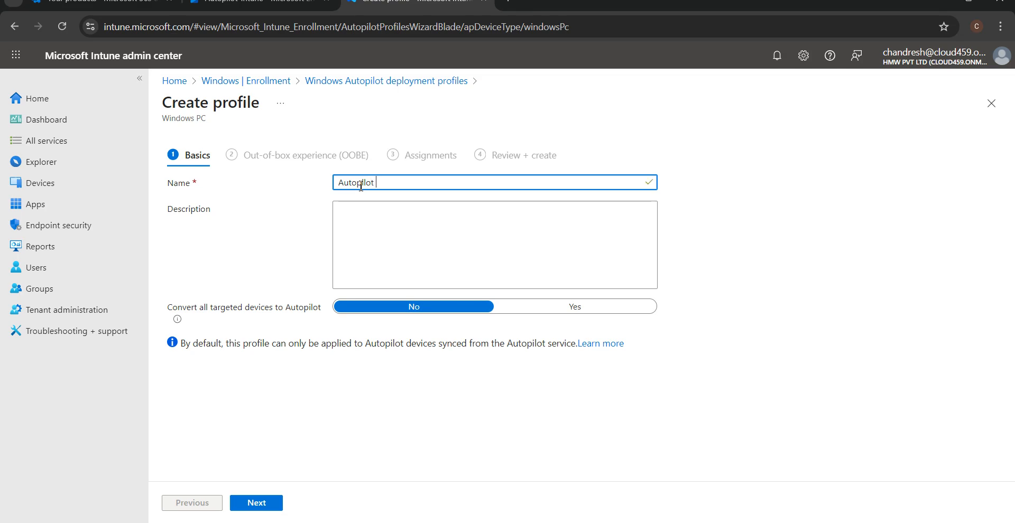
{"action": "type", "text": "le"}
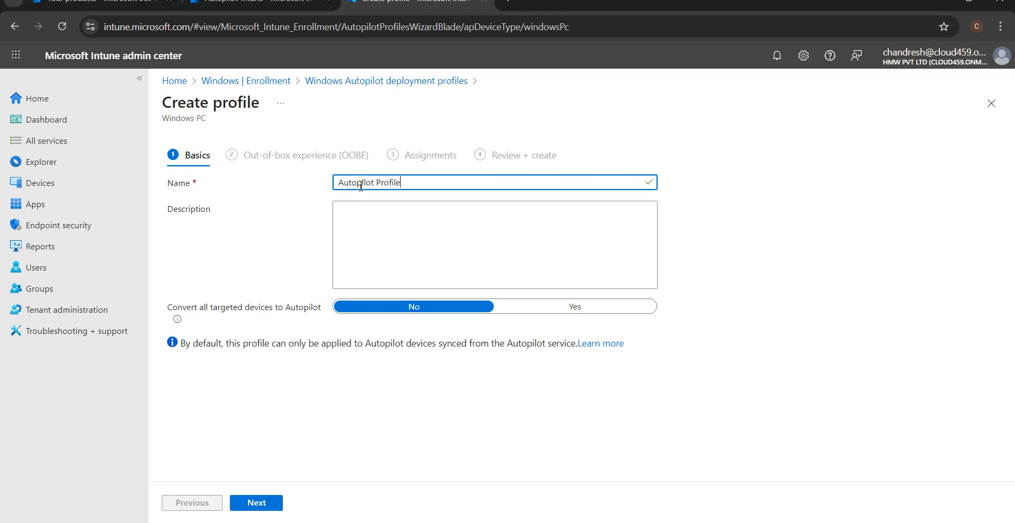
{"action": "left_click", "coordinate": [381, 217]}
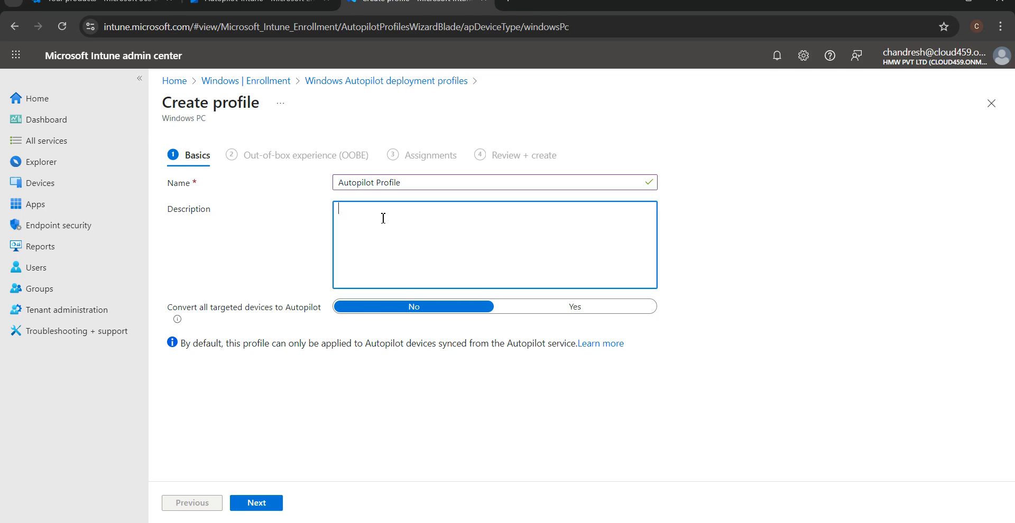
{"action": "left_click", "coordinate": [270, 505]}
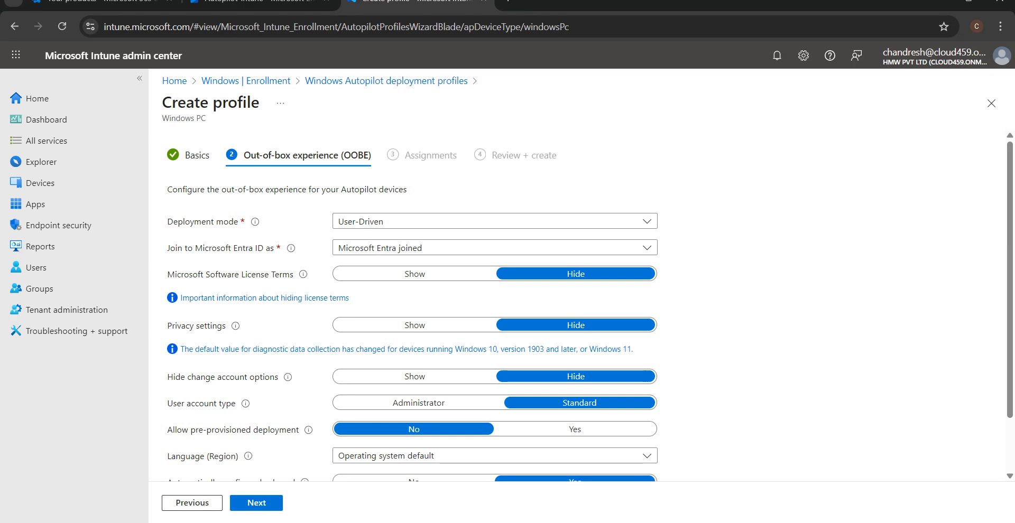
Step: Try Microsoft Entra hybrid joined as the join type, and set it back to Microsoft Entra joined
{"action": "left_click", "coordinate": [657, 250]}
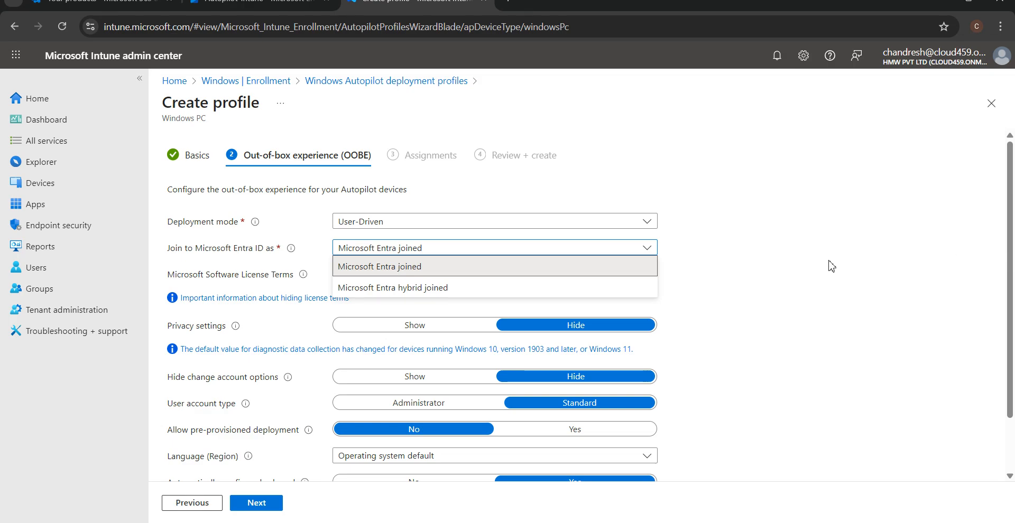
{"action": "left_click", "coordinate": [621, 252]}
{"action": "left_click", "coordinate": [622, 252]}
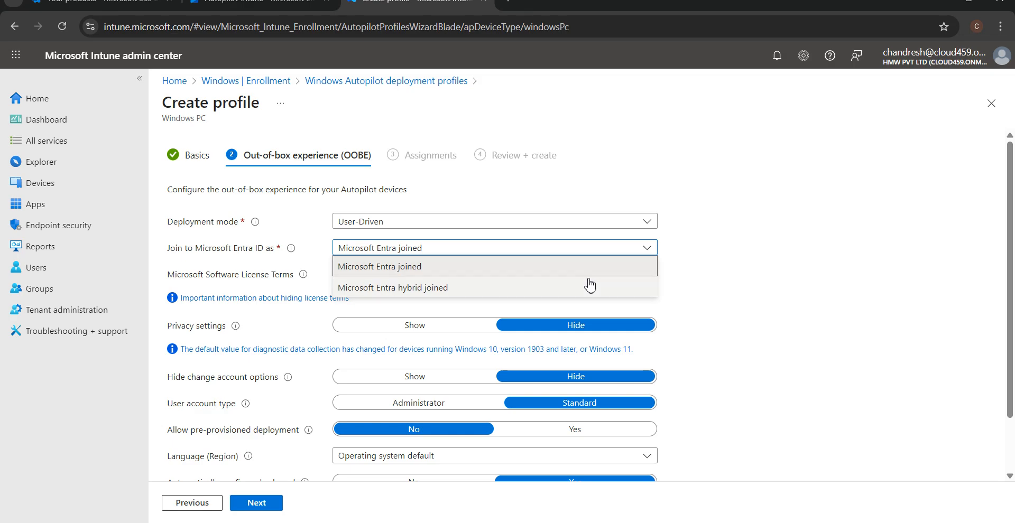
{"action": "left_click", "coordinate": [588, 286]}
{"action": "left_click", "coordinate": [591, 249]}
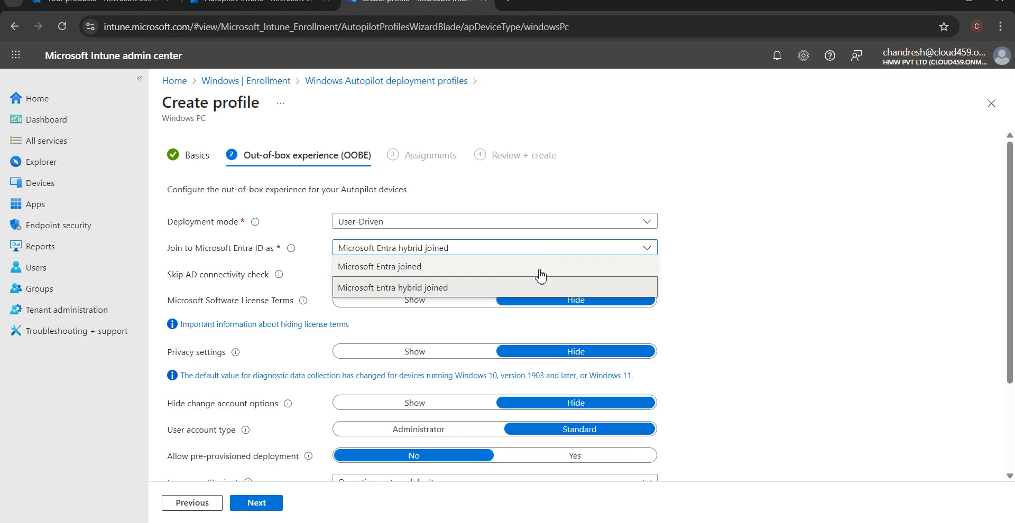
{"action": "left_click", "coordinate": [542, 273]}
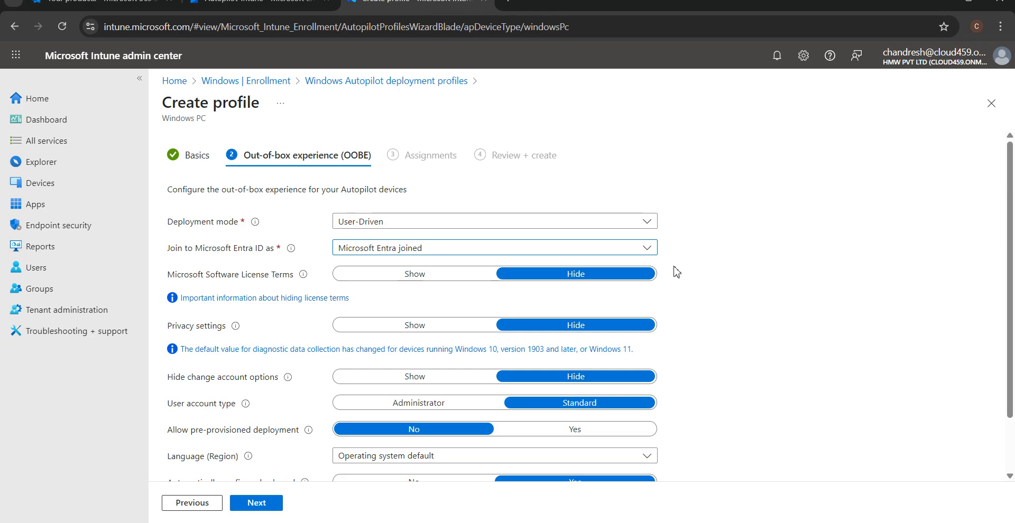
Step: Select User-Driven as the deployment mode and Microsoft Entra joined as the join type
{"action": "left_click", "coordinate": [577, 225]}
{"action": "left_click", "coordinate": [577, 224]}
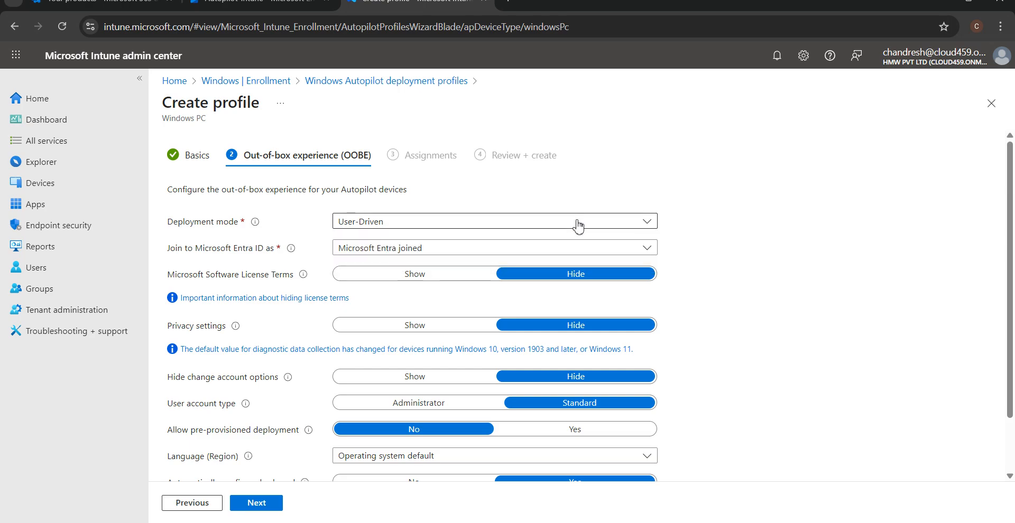
{"action": "left_click", "coordinate": [578, 224]}
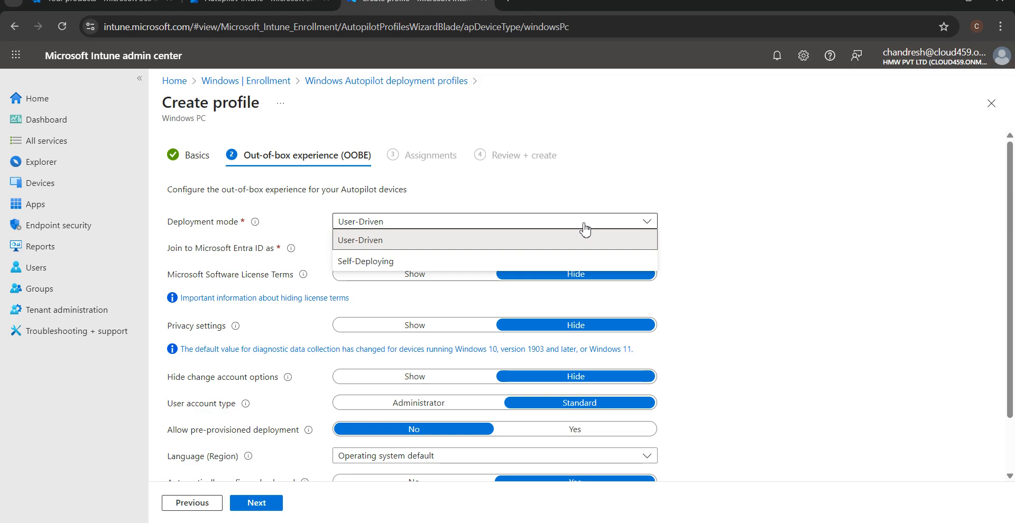
{"action": "left_click", "coordinate": [571, 242]}
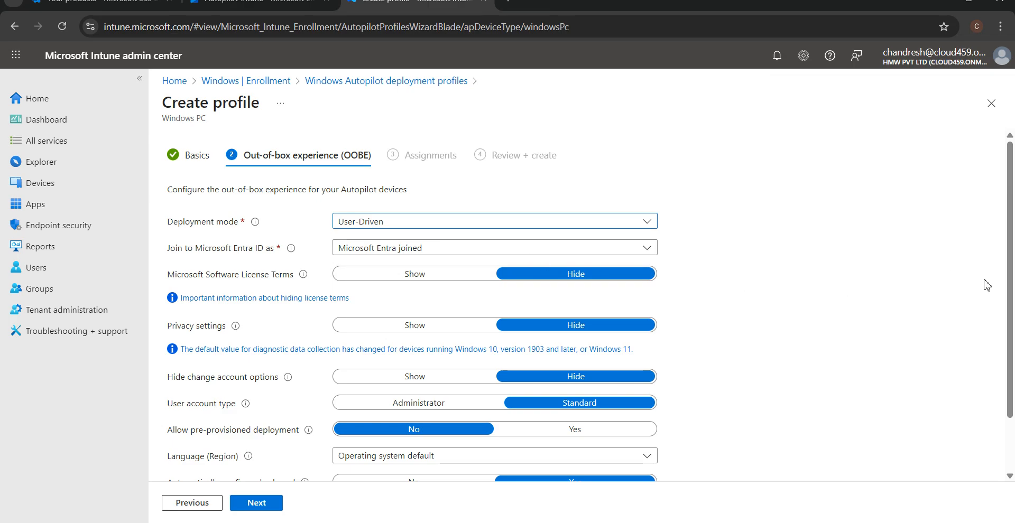
{"action": "left_click_drag", "start_coordinate": [1010, 267], "coordinate": [1010, 299]}
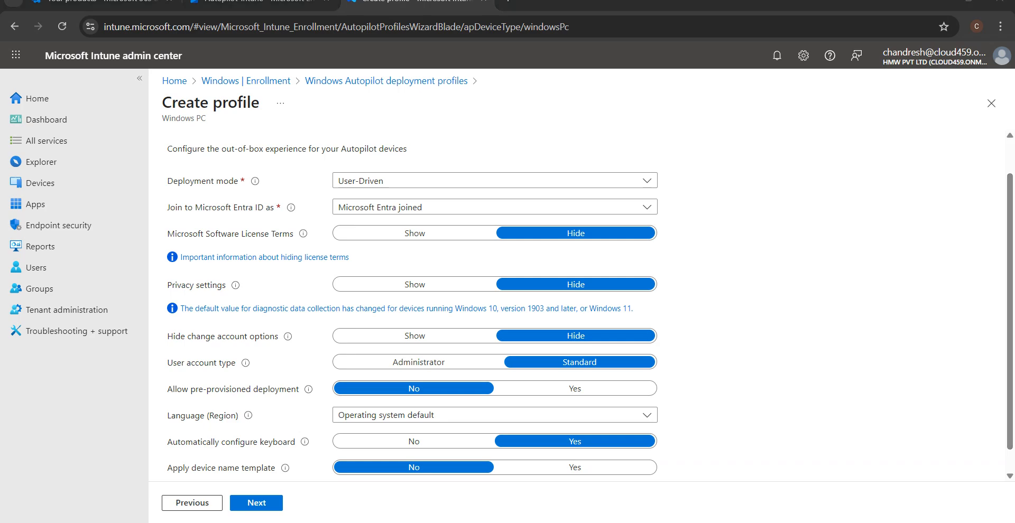
{"action": "left_click", "coordinate": [353, 211]}
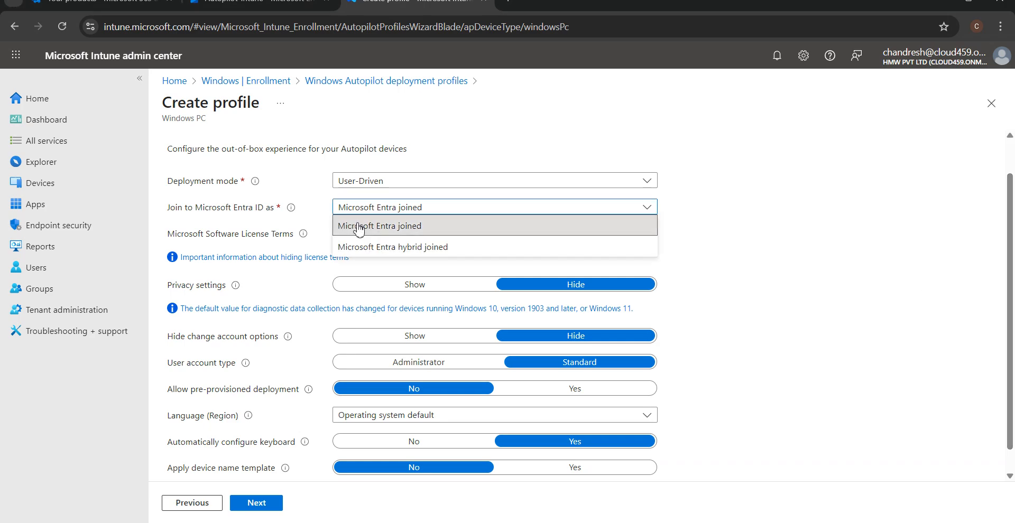
{"action": "left_click", "coordinate": [358, 226]}
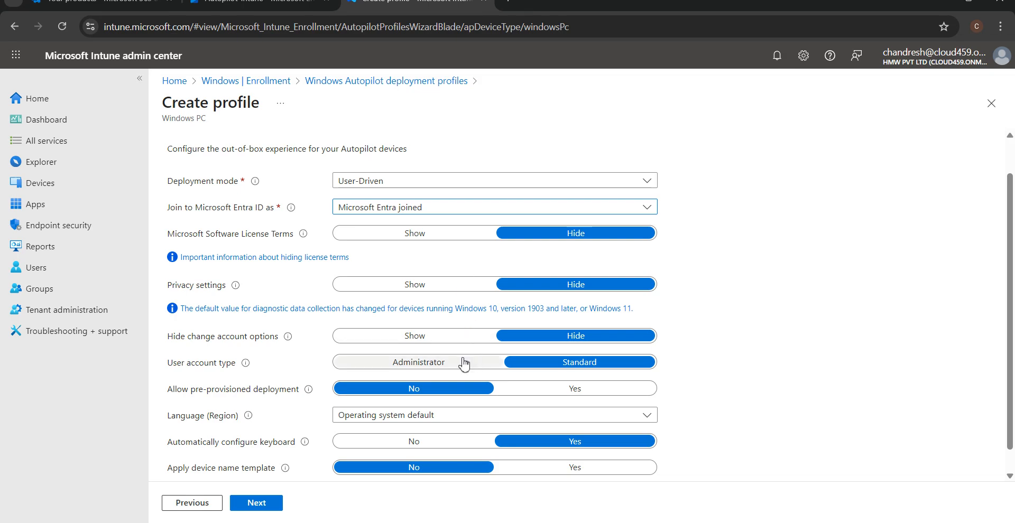
Step: Set the user account type to Administrator, read the help for Allow pre-provisioned deployment, and continue to Assignments
{"action": "left_click", "coordinate": [441, 367]}
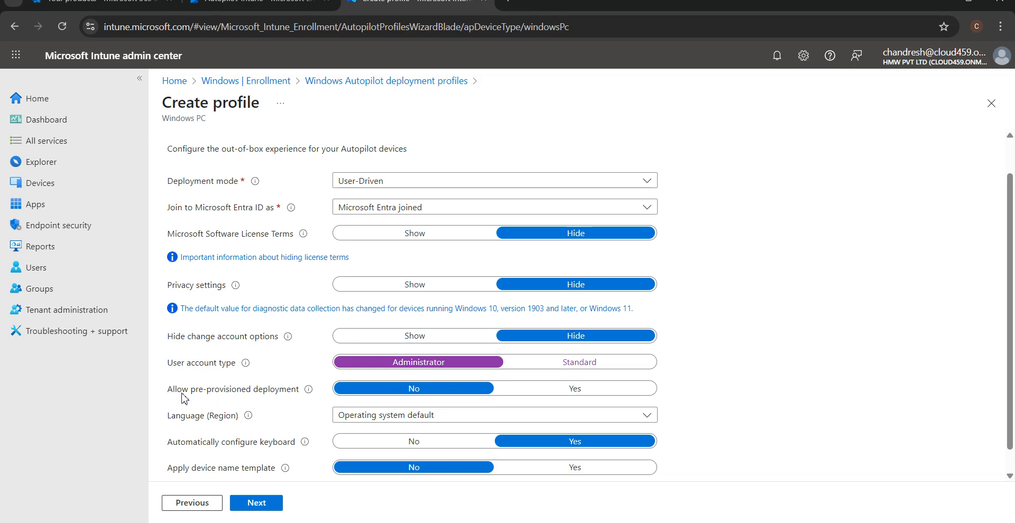
{"action": "left_click_drag", "start_coordinate": [167, 390], "coordinate": [308, 396]}
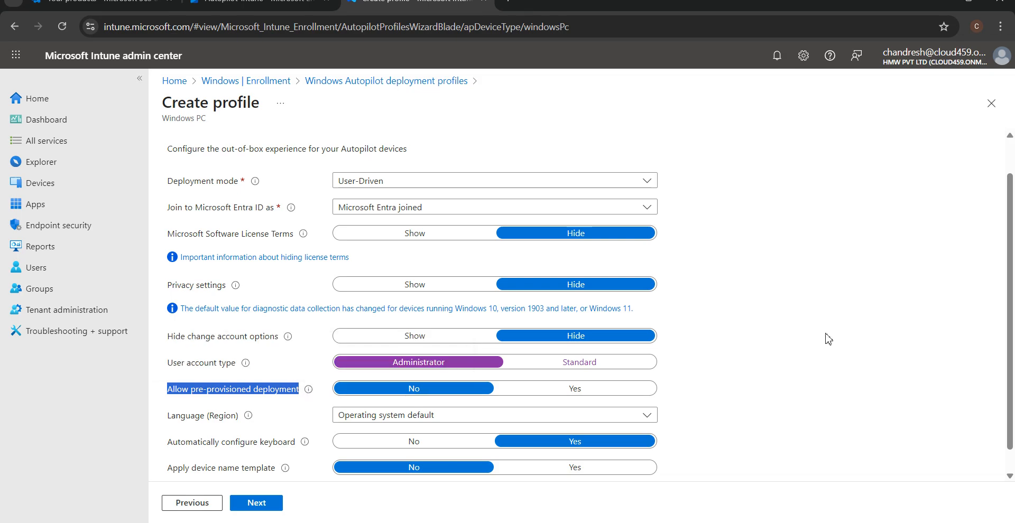
{"action": "mouse_move", "coordinate": [309, 389]}
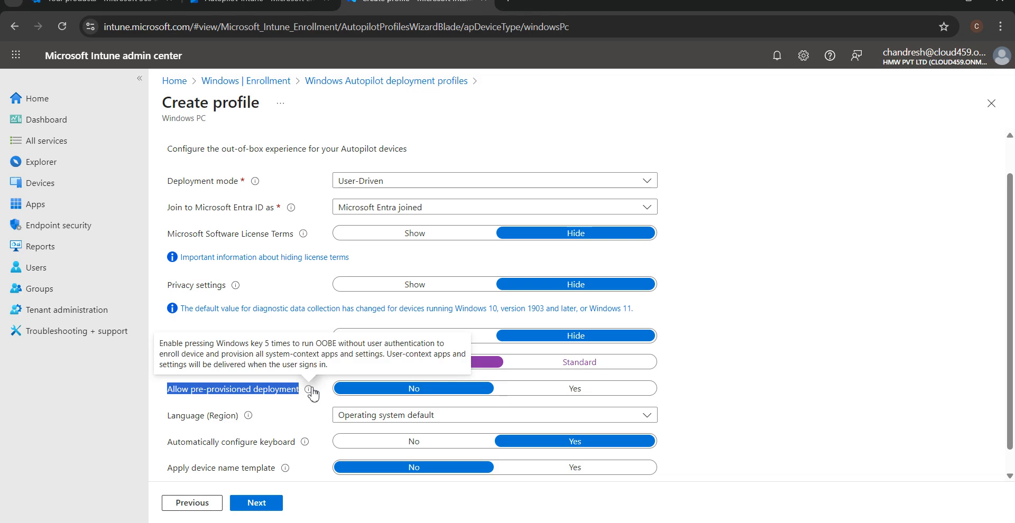
{"action": "left_click", "coordinate": [256, 503]}
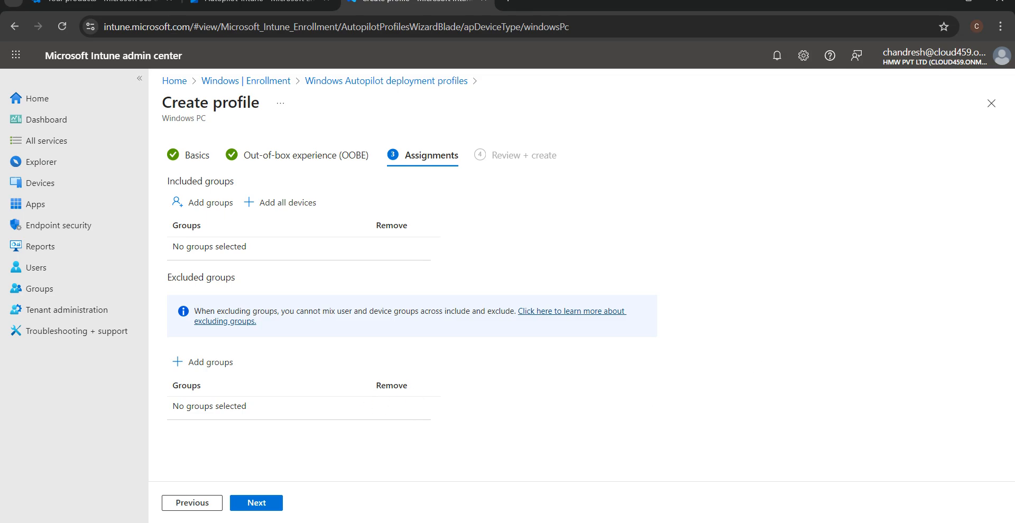
Step: Leave the included and excluded groups empty and review the profile's summary of basics, out-of-box settings and assignments
{"action": "left_click", "coordinate": [253, 502]}
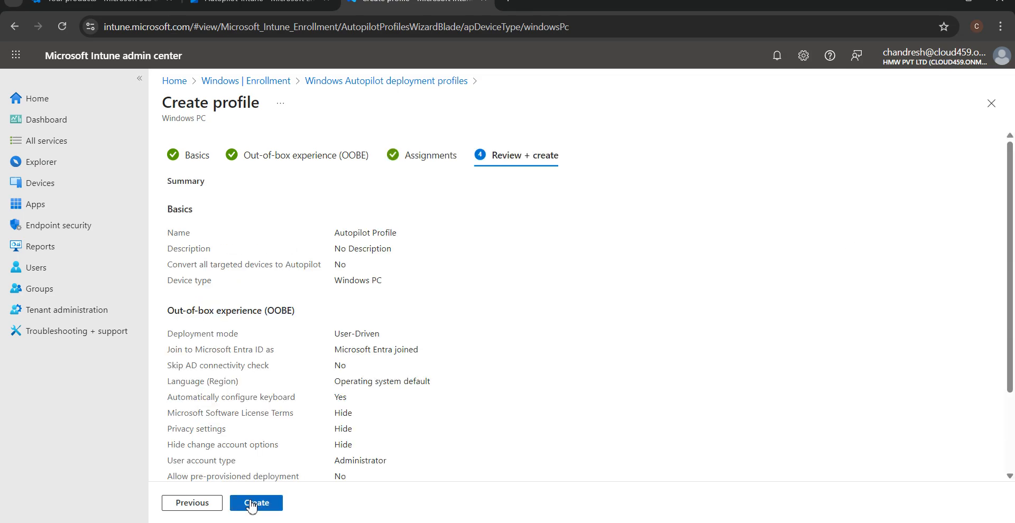
{"action": "scroll", "coordinate": [379, 453], "scroll_direction": "down", "scroll_amount": 1}
{"action": "scroll", "coordinate": [379, 454], "scroll_direction": "up", "scroll_amount": 1}
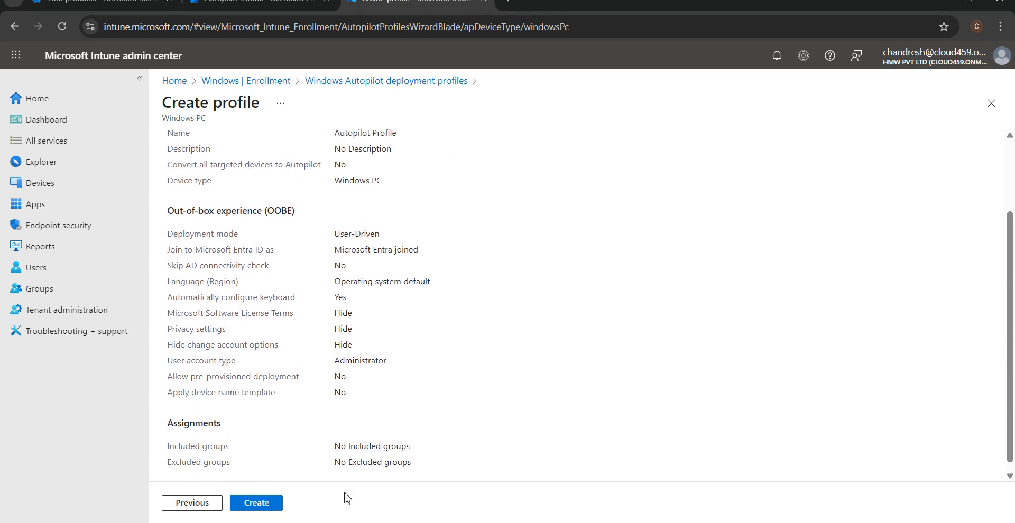
Step: Create the Autopilot Profile deployment profile and open it to check its assigned devices
{"action": "left_click", "coordinate": [238, 505]}
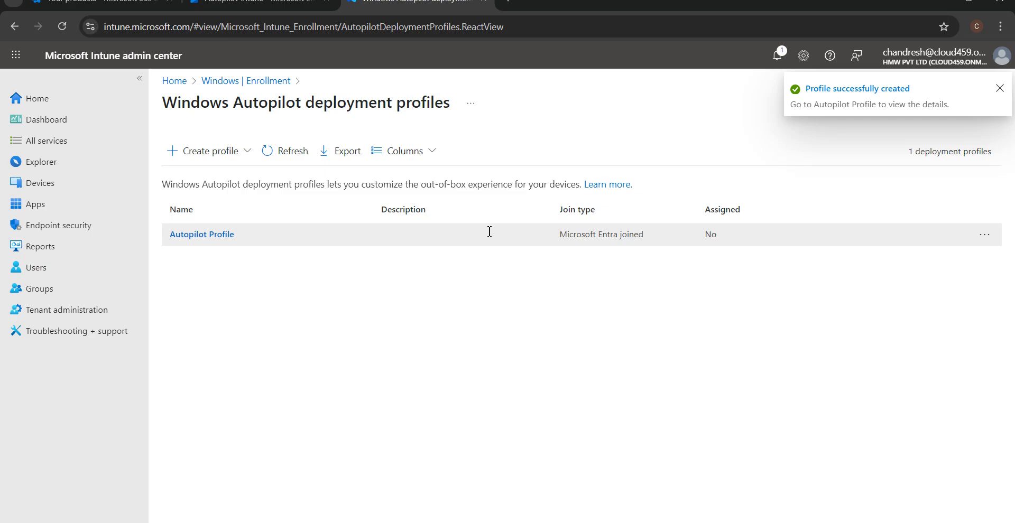
{"action": "left_click", "coordinate": [203, 234]}
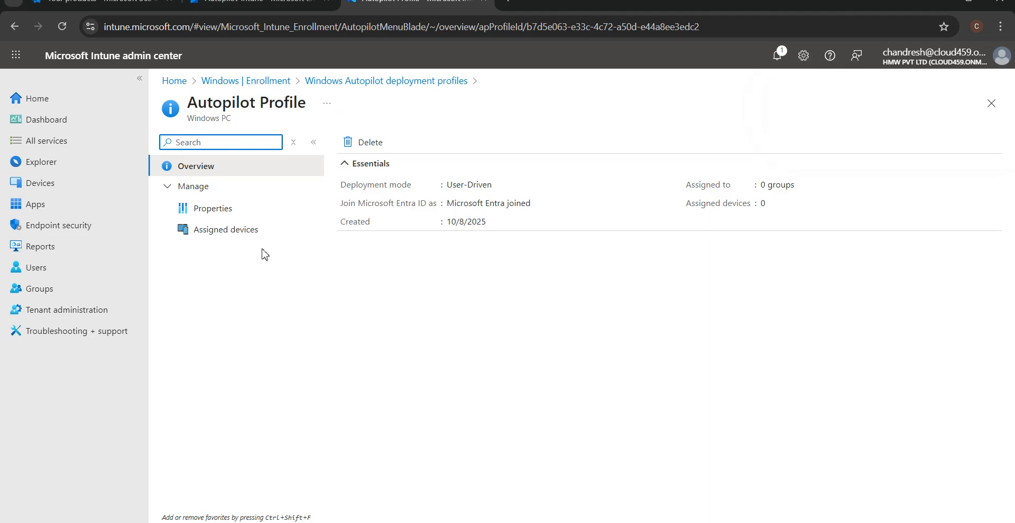
{"action": "left_click", "coordinate": [227, 239]}
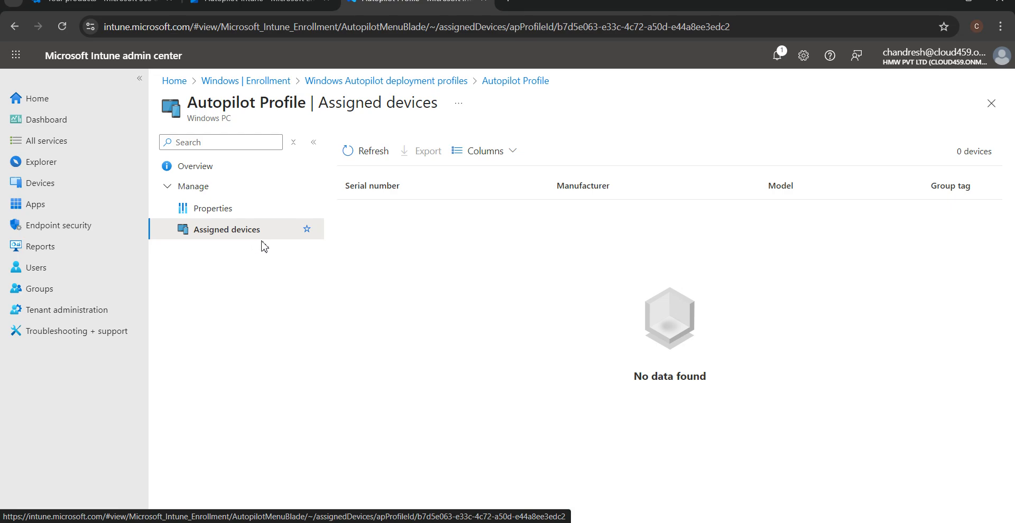
Step: Edit the assignments in the Autopilot Profile's properties to include the Autopilot-Intune group, and save the profile
{"action": "left_click", "coordinate": [226, 210]}
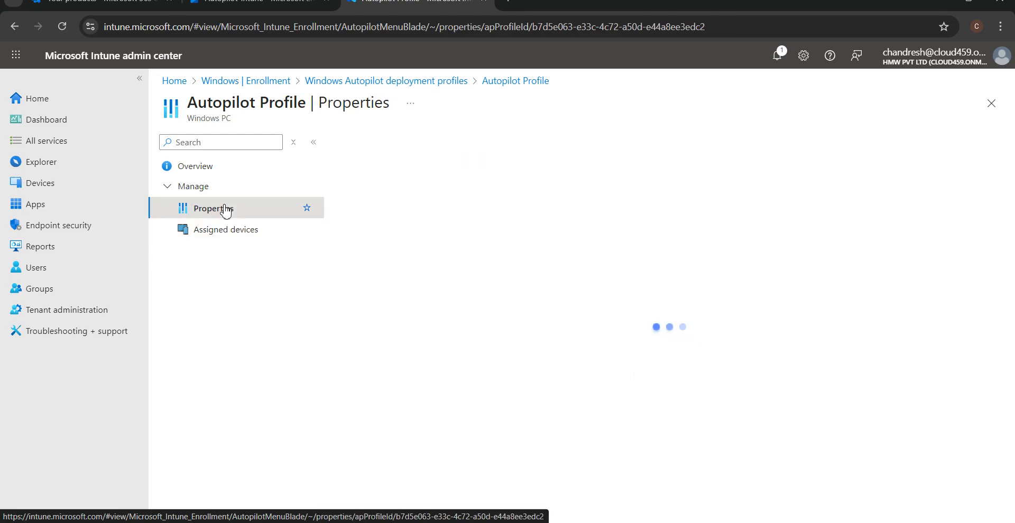
{"action": "left_click", "coordinate": [403, 473]}
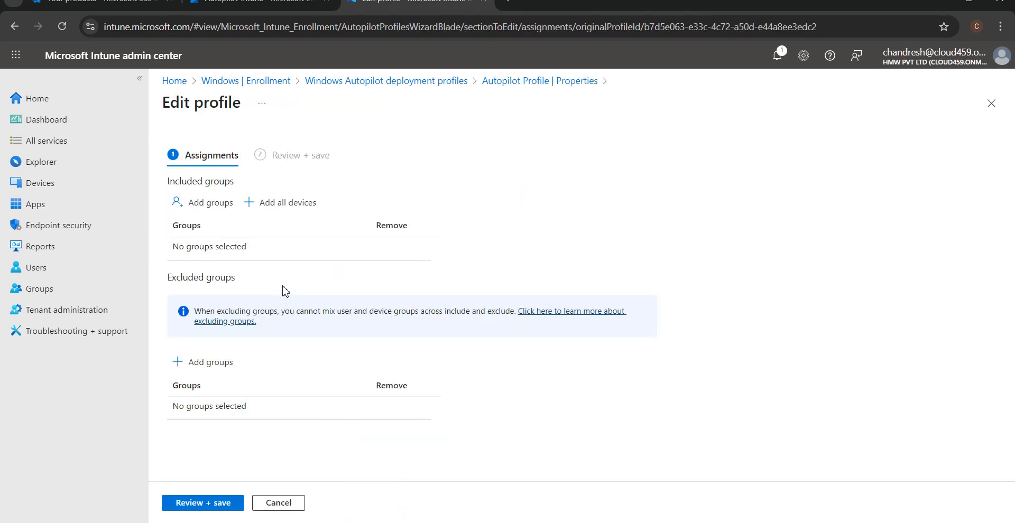
{"action": "left_click", "coordinate": [229, 212]}
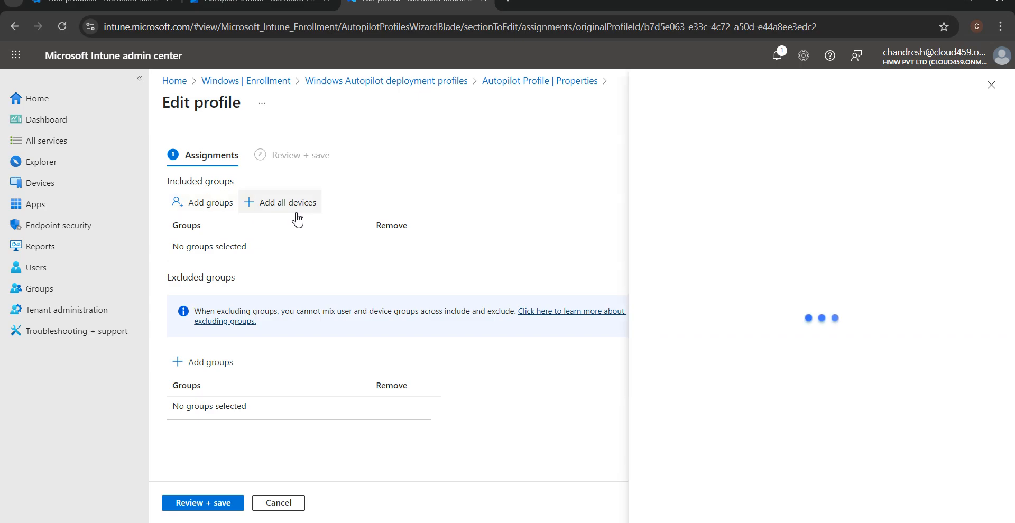
{"action": "left_click", "coordinate": [345, 191]}
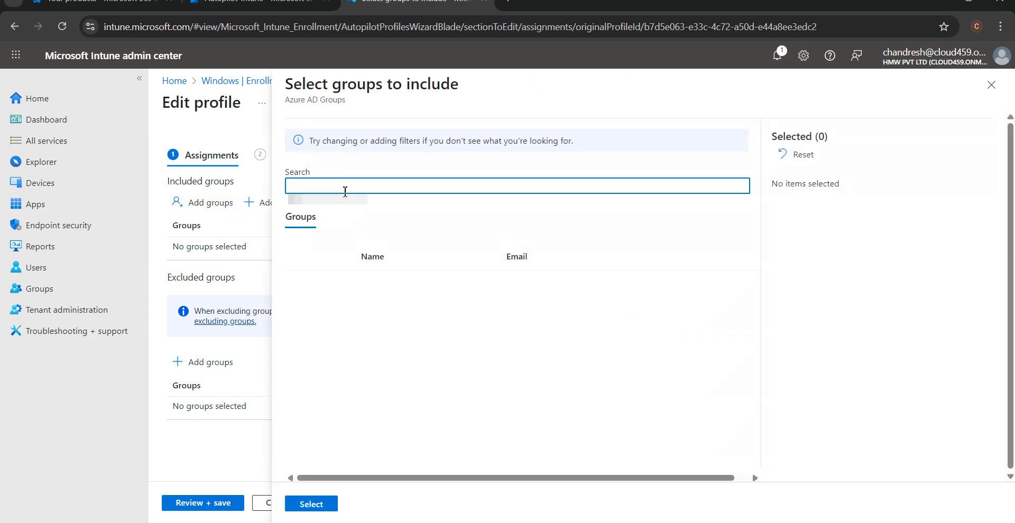
{"action": "type", "text": "Aut"}
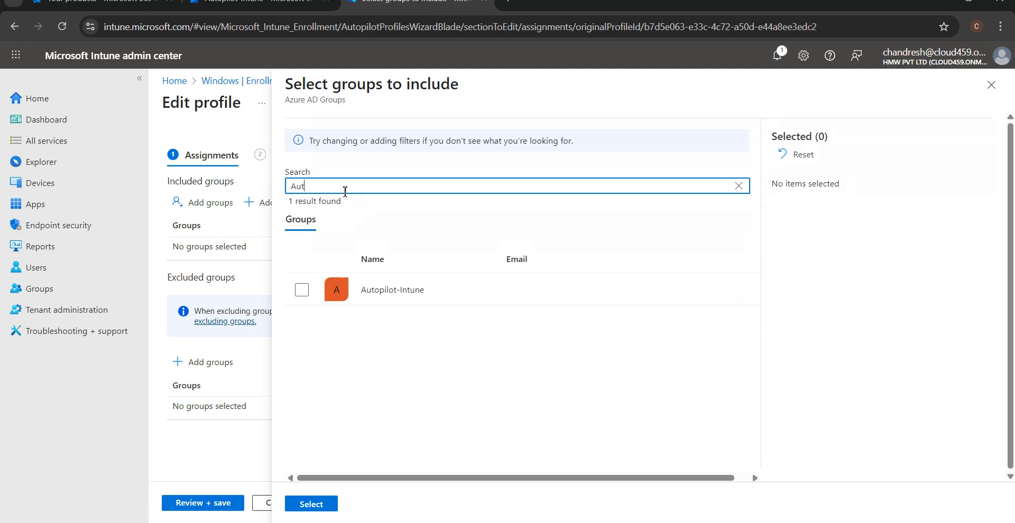
{"action": "left_click", "coordinate": [301, 289]}
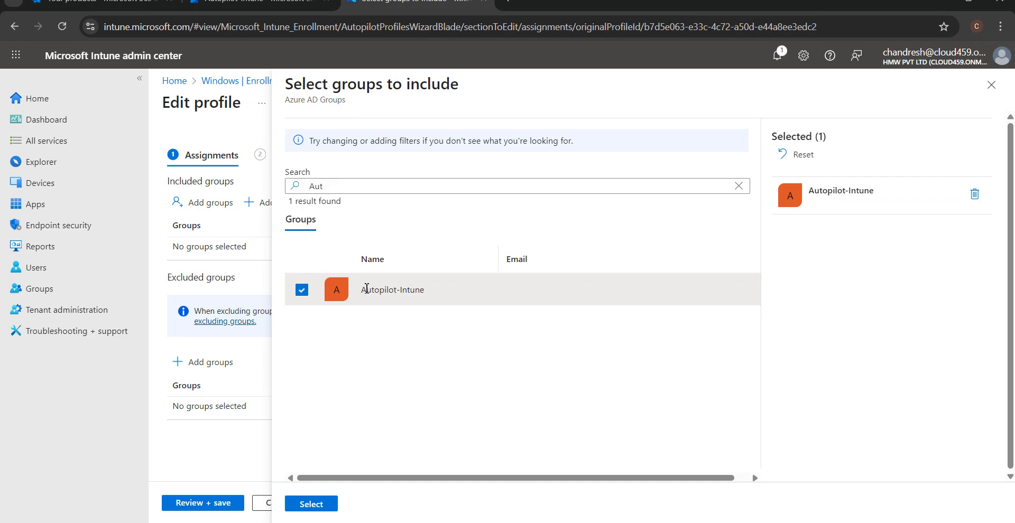
{"action": "left_click", "coordinate": [324, 503]}
{"action": "left_click", "coordinate": [220, 503]}
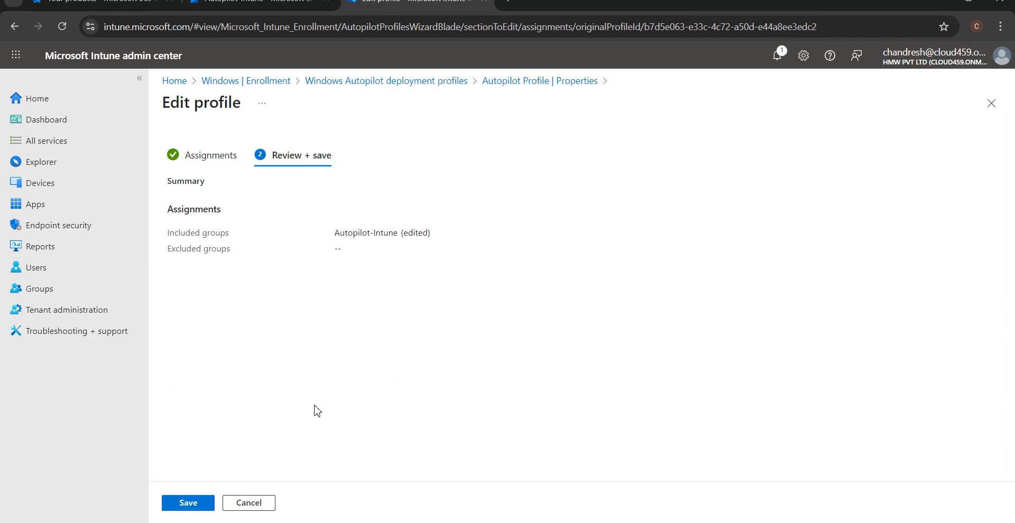
{"action": "left_click", "coordinate": [194, 508]}
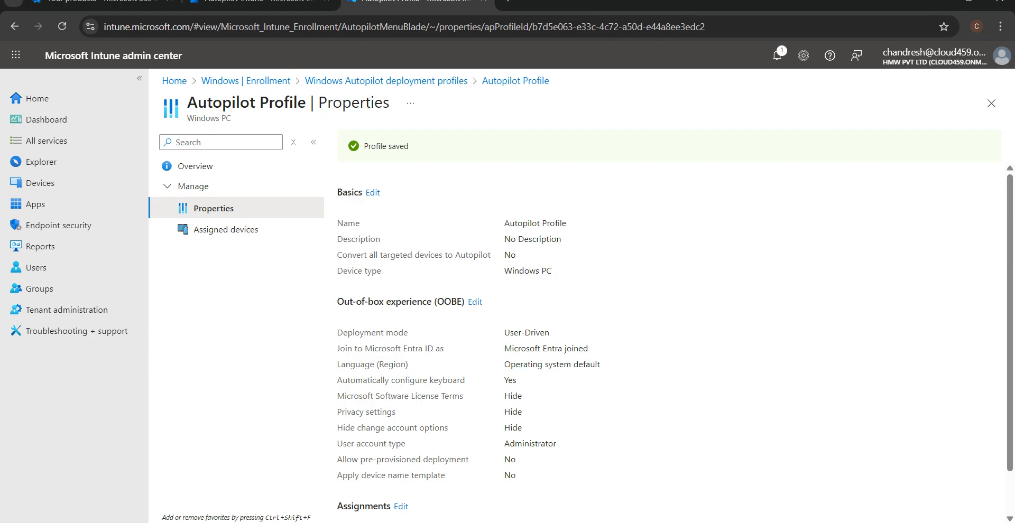
Step: Review the Autopilot Profile's properties, group assignment and overview, and check its entry in the Windows Autopilot deployment profiles list
{"action": "left_click", "coordinate": [360, 522]}
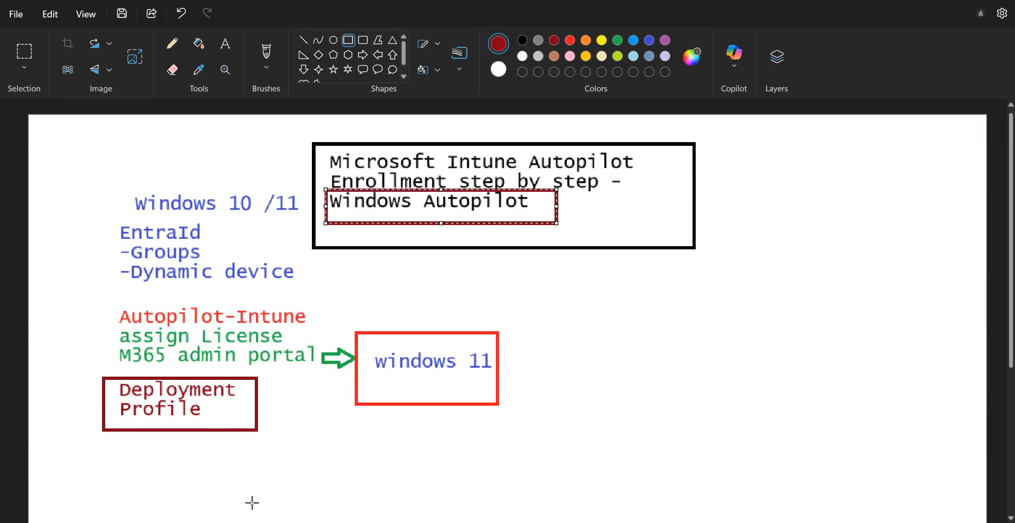
{"action": "left_click", "coordinate": [267, 522]}
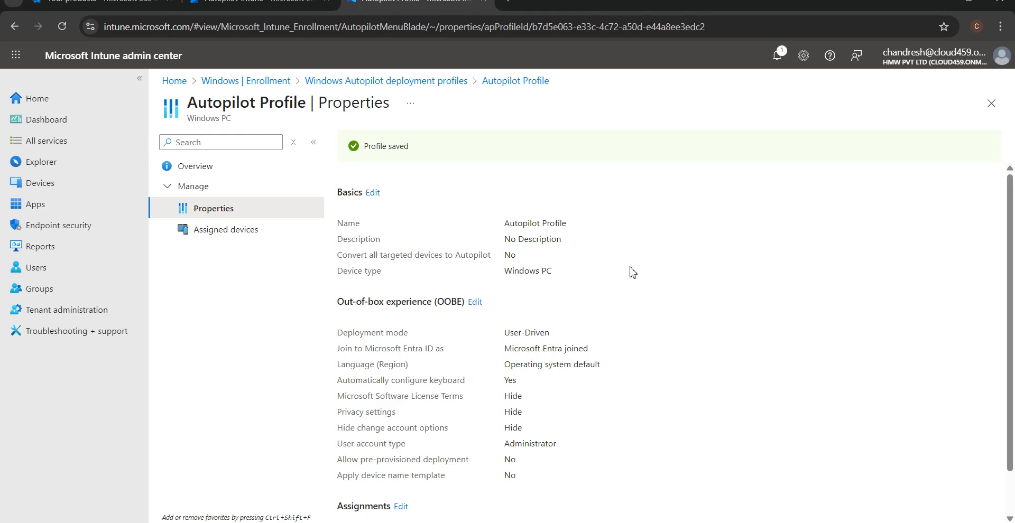
{"action": "scroll", "coordinate": [365, 427], "scroll_direction": "down", "scroll_amount": 1}
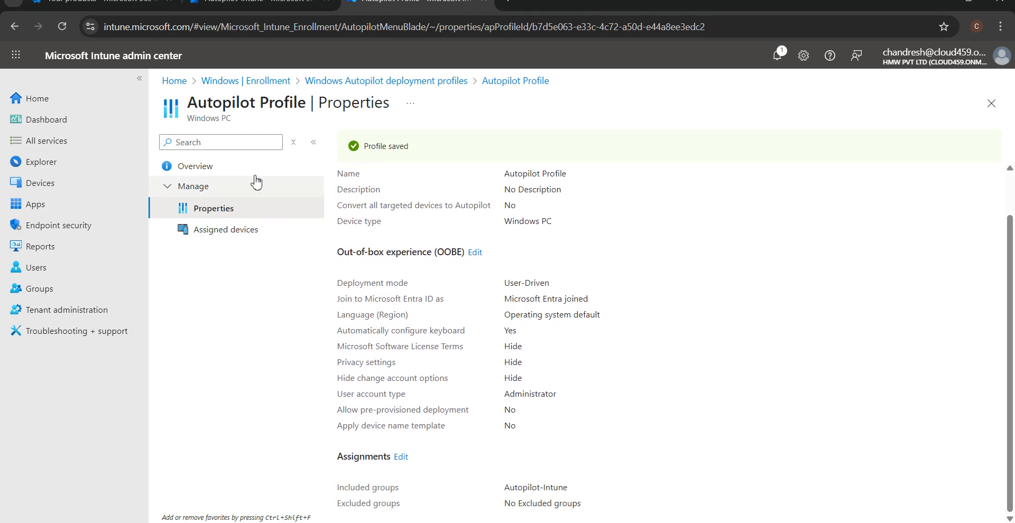
{"action": "left_click", "coordinate": [226, 166]}
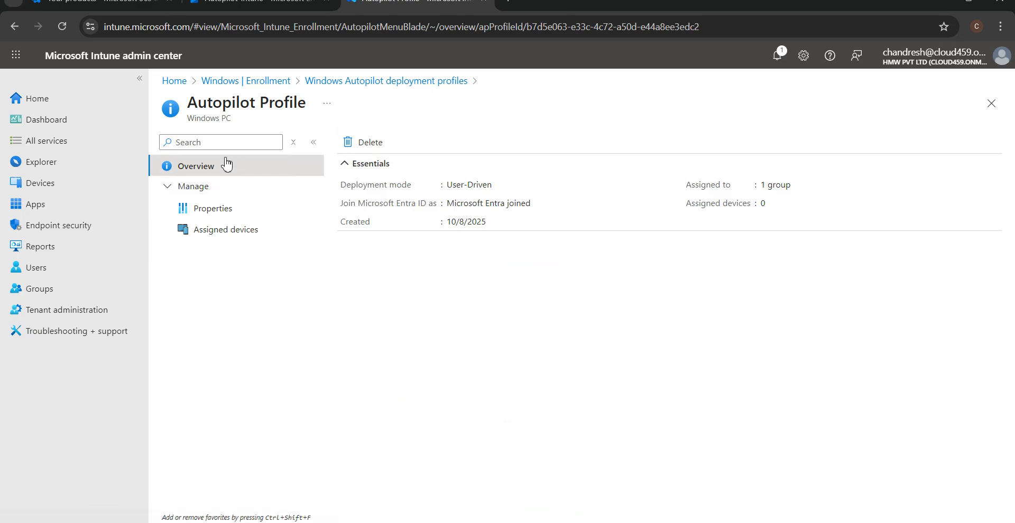
{"action": "left_click", "coordinate": [259, 82]}
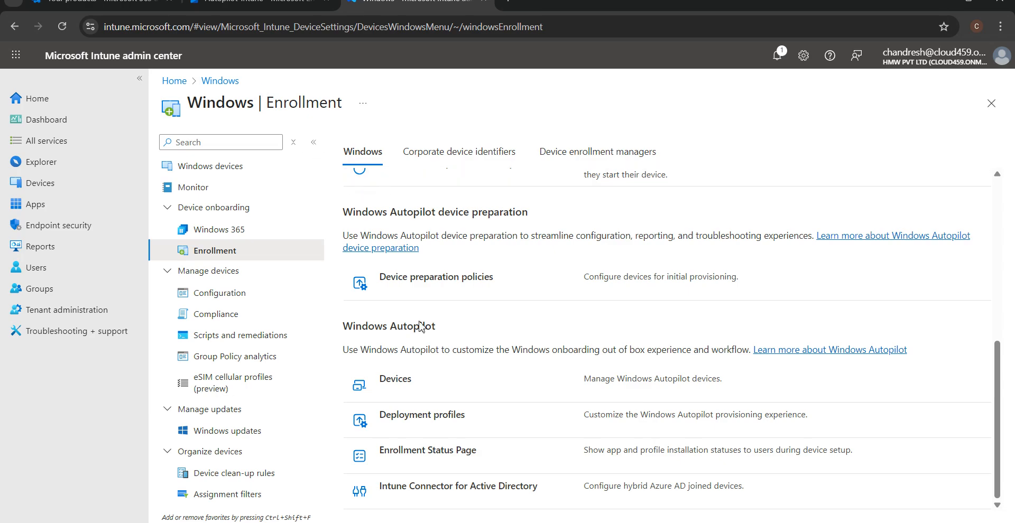
{"action": "left_click", "coordinate": [421, 415]}
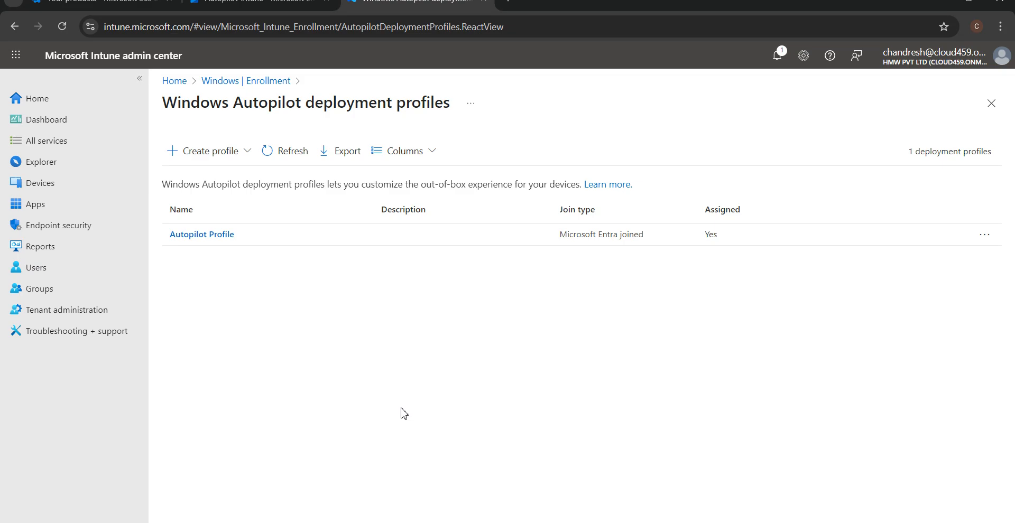
{"action": "left_click", "coordinate": [180, 236]}
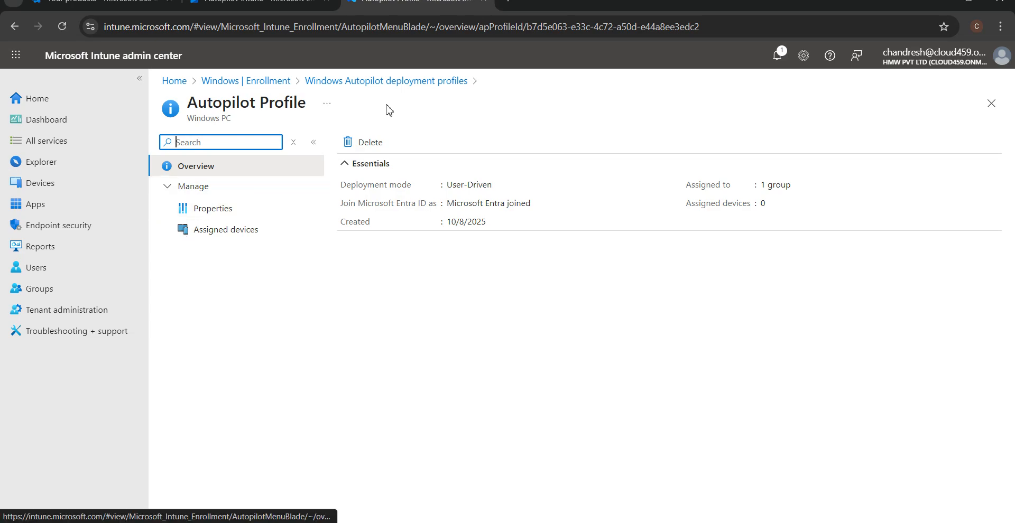
{"action": "left_click", "coordinate": [270, 82]}
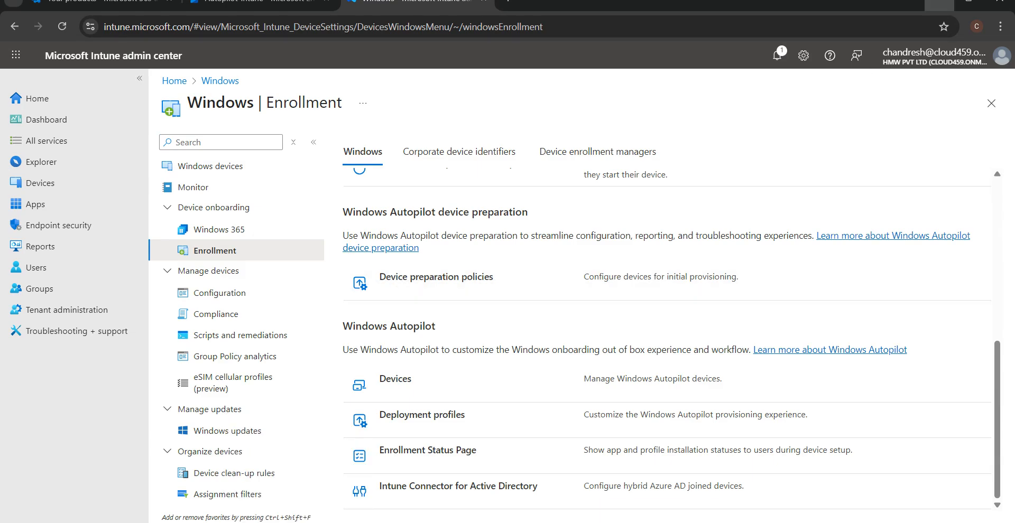
Step: Switch to the administrator Windows PowerShell window and change the working directory to c:\Users with Set-Location
{"action": "key", "text": "alt+Tab"}
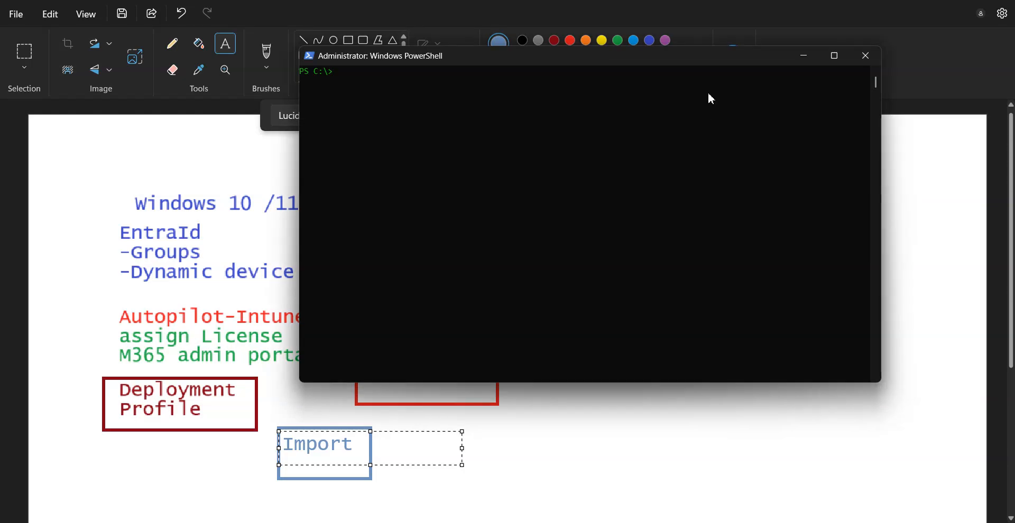
{"action": "type", "text": "Set-Localtion c:\\"}
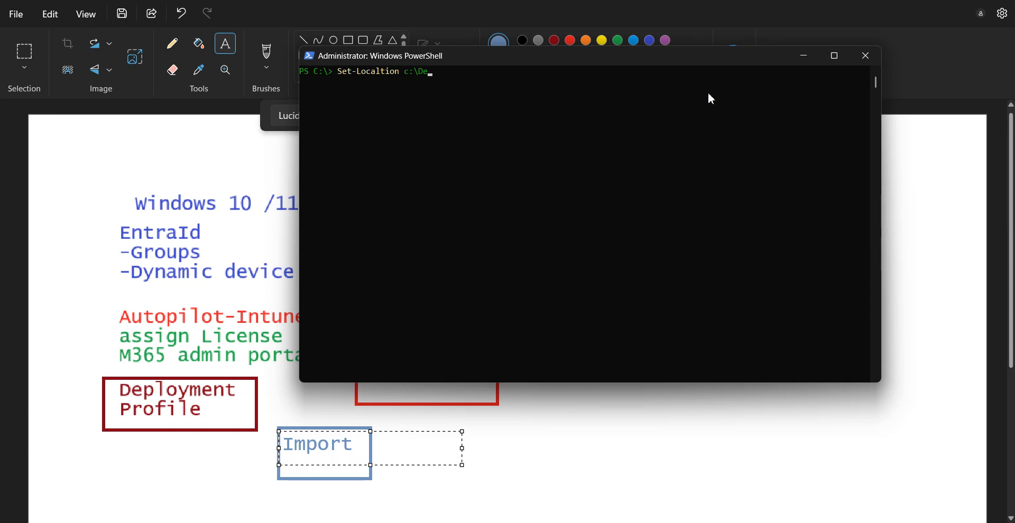
{"action": "type", "text": "Users"}
{"action": "key", "text": "Return"}
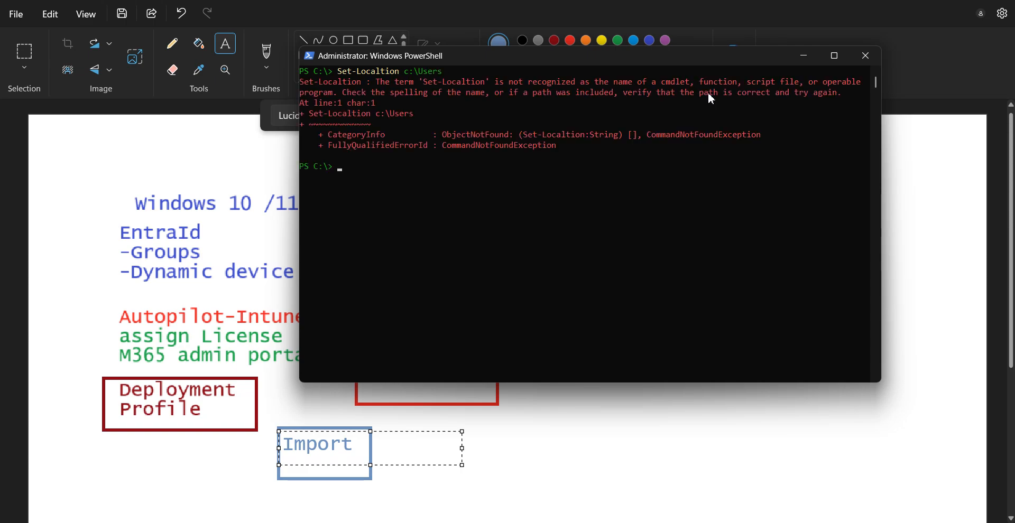
{"action": "key", "text": "Up"}
{"action": "key", "text": "Left"}
{"action": "key", "text": "Left"}
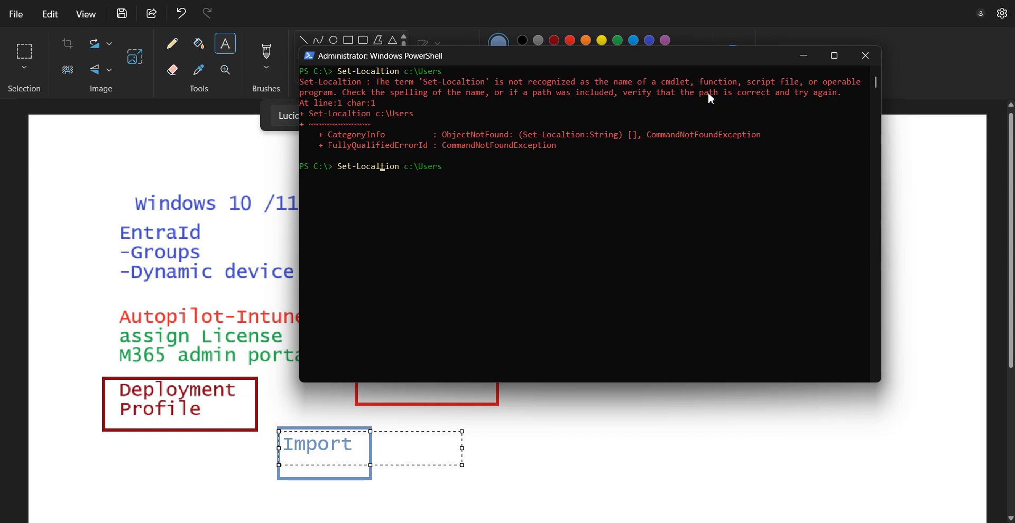
{"action": "key", "text": "BackSpace"}
{"action": "key", "text": "Return"}
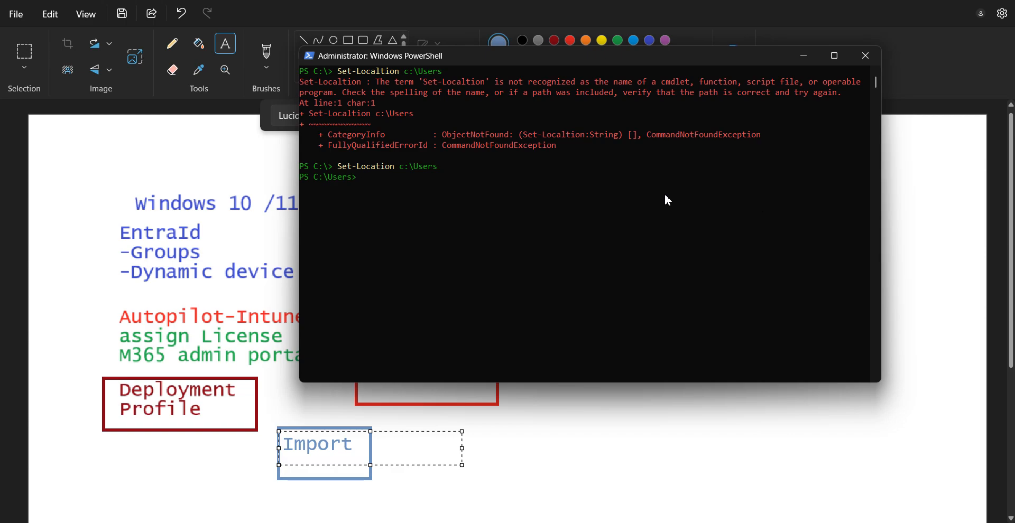
Step: Run Install-Script -Name Get-WindowsAutopilotInfo to install the Autopilot information script
{"action": "type", "text": "Install"}
{"action": "type", "text": "- S"}
{"action": "type", "text": "Script"}
{"action": "type", "text": " -Name"}
{"action": "type", "text": " Get-Windows"}
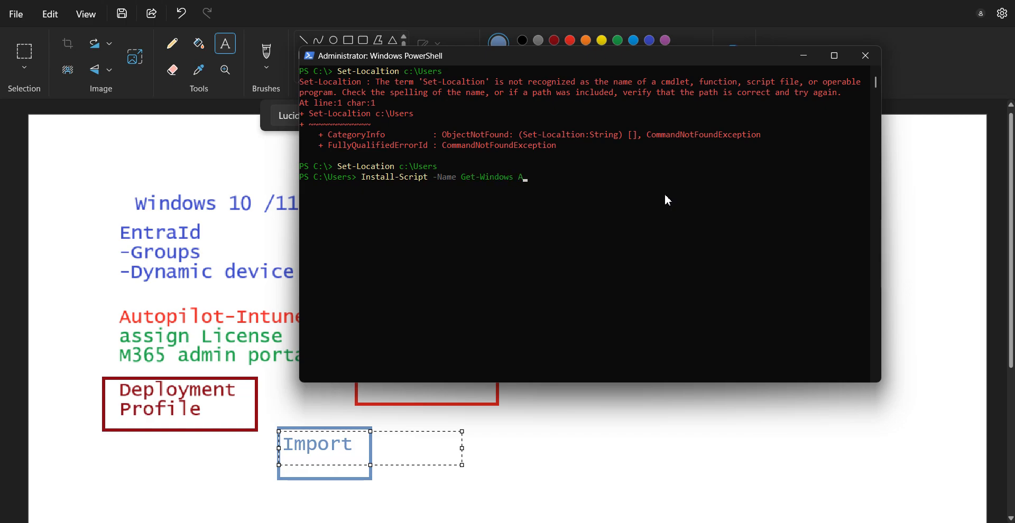
{"action": "type", "text": "AutopilotInfo"}
{"action": "key", "text": "BackSpace"}
{"action": "type", "text": "fo"}
{"action": "key", "text": "Return"}
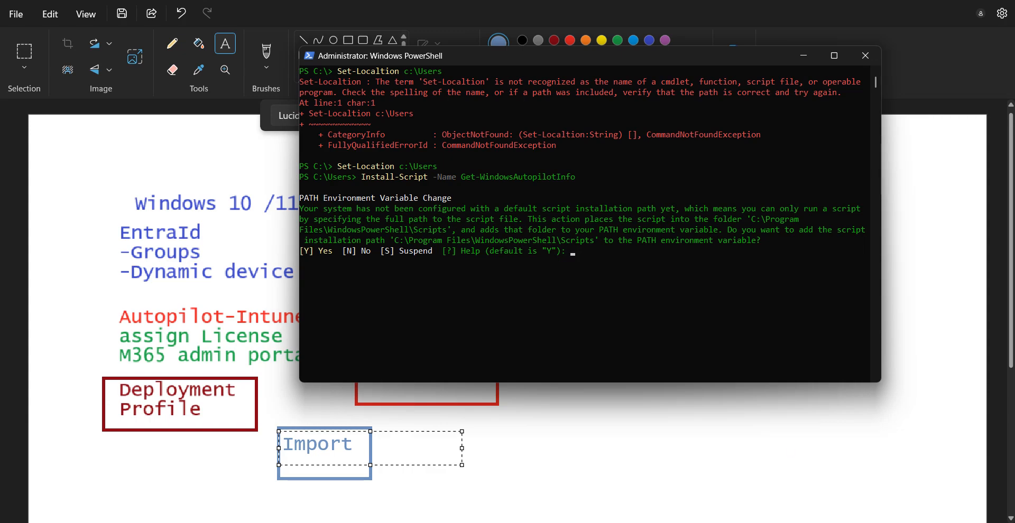
{"action": "left_click", "coordinate": [847, 522]}
{"action": "right_click", "coordinate": [825, 473]}
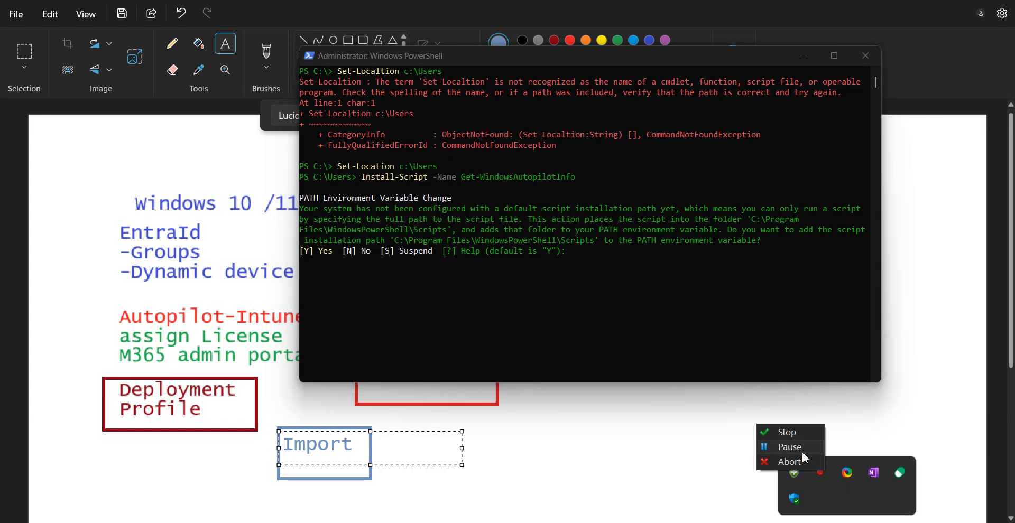
{"action": "left_click", "coordinate": [800, 450]}
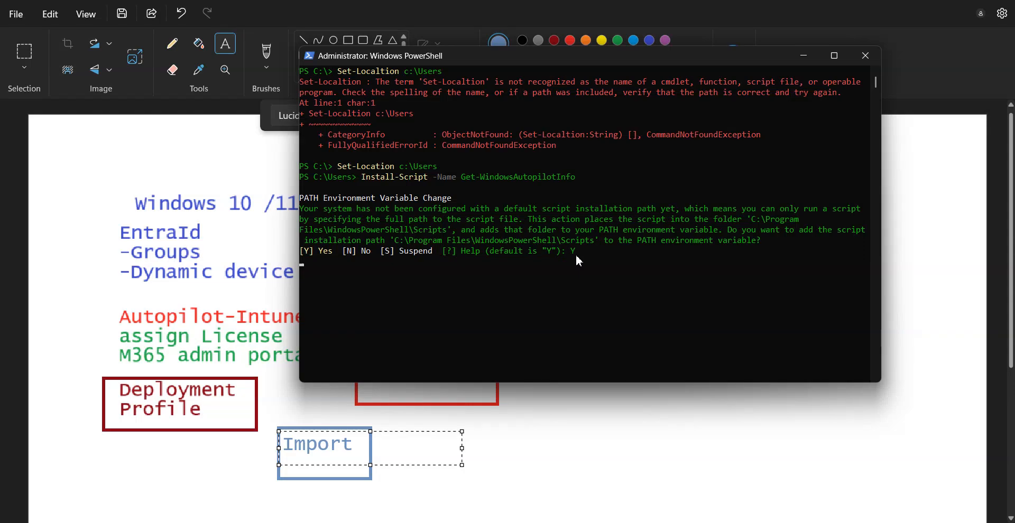
Step: Answer Y to adding the script path to the PATH variable and A to installing scripts from the untrusted PSGallery repository
{"action": "key", "text": "Return"}
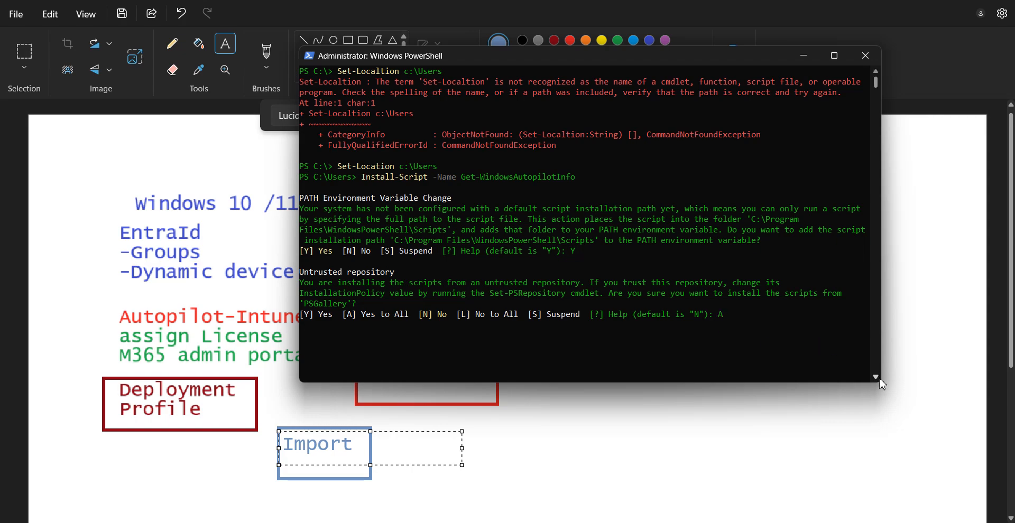
{"action": "key", "text": "Return"}
{"action": "left_click", "coordinate": [380, 335]}
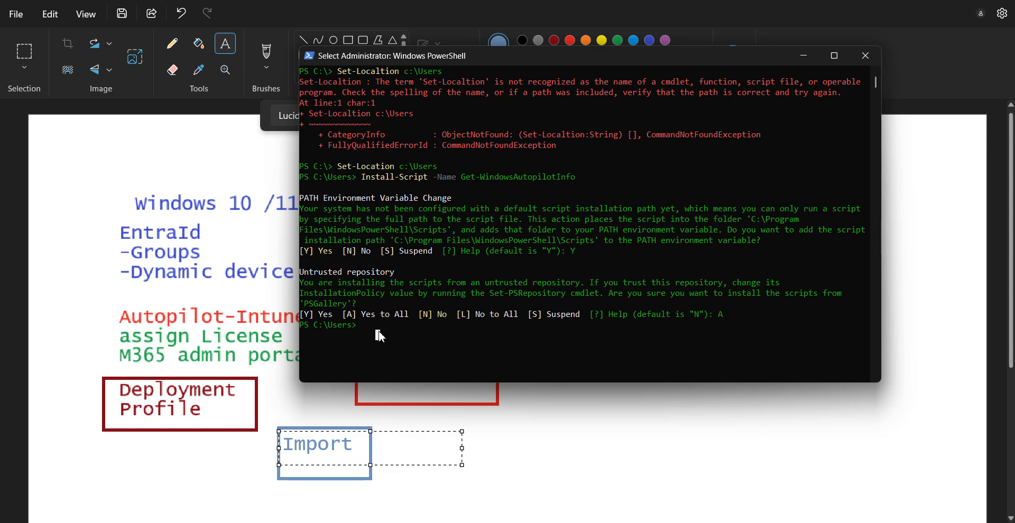
Step: Recall the previous install command and shorten it to Get-WindowsAutopilotInfo
{"action": "key", "text": "Up"}
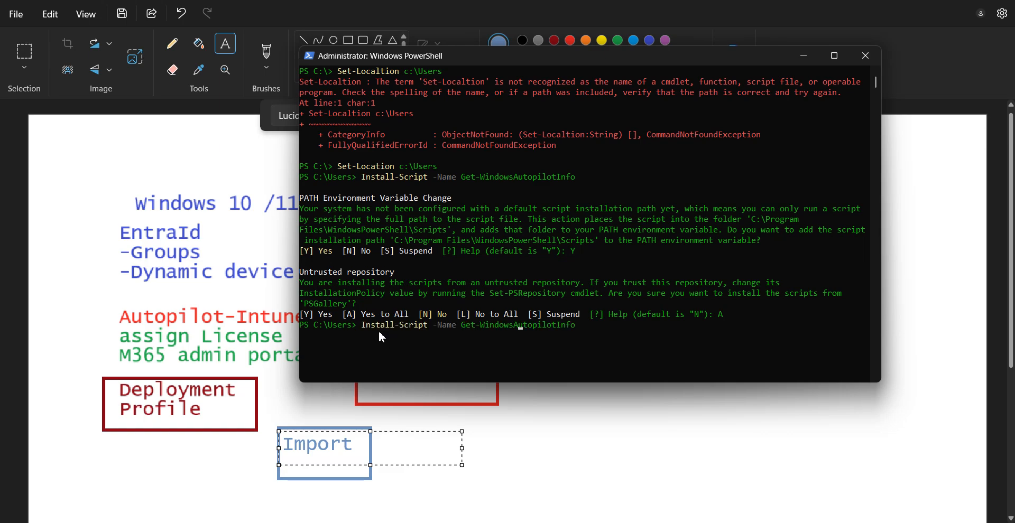
{"action": "key", "text": "Left"}
{"action": "key", "text": "Left"}
{"action": "key", "text": "Left"}
{"action": "key", "text": "Left"}
{"action": "key", "text": "Left"}
{"action": "key", "text": "Left"}
{"action": "key", "text": "Left"}
{"action": "key", "text": "Left"}
{"action": "key", "text": "Left"}
{"action": "key", "text": "Left"}
{"action": "key", "text": "BackSpace"}
{"action": "key", "text": "BackSpace"}
{"action": "key", "text": "BackSpace"}
{"action": "key", "text": "BackSpace"}
{"action": "key", "text": "BackSpace"}
{"action": "key", "text": "BackSpace"}
{"action": "key", "text": "BackSpace"}
{"action": "key", "text": "BackSpace"}
{"action": "key", "text": "BackSpace"}
{"action": "key", "text": "BackSpace"}
{"action": "key", "text": "BackSpace"}
{"action": "key", "text": "BackSpace"}
{"action": "key", "text": "BackSpace"}
{"action": "key", "text": "BackSpace"}
{"action": "key", "text": "BackSpace"}
{"action": "key", "text": "BackSpace"}
{"action": "key", "text": "BackSpace"}
{"action": "key", "text": "BackSpace"}
{"action": "key", "text": "BackSpace"}
{"action": "key", "text": "BackSpace"}
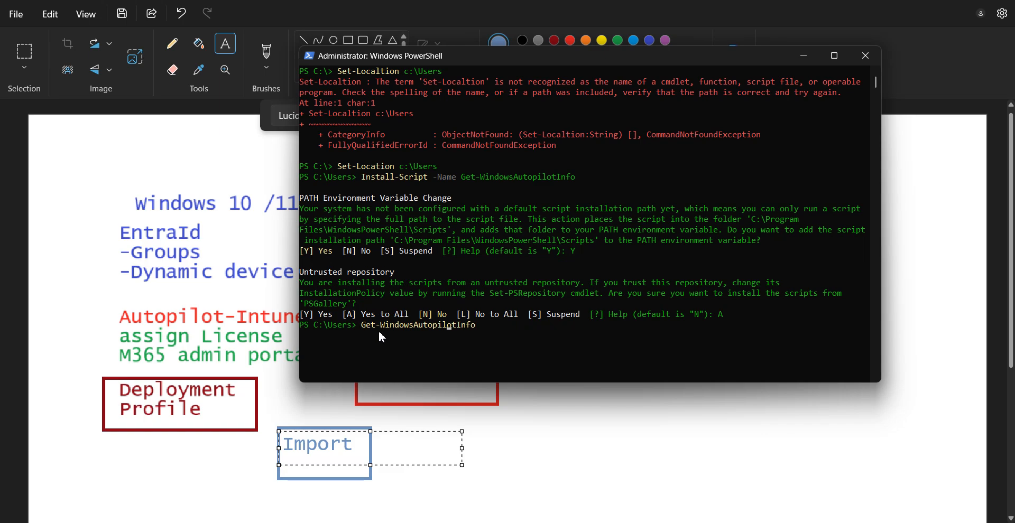
Step: Try to export the device information by adding -OutFile AutopilotDevice.csv to the Get-WindowsAutopilotInfo command and running it
{"action": "key", "text": "Right"}
{"action": "key", "text": "Right"}
{"action": "key", "text": "Right"}
{"action": "key", "text": "Right"}
{"action": "key", "text": "Right"}
{"action": "key", "text": "Right"}
{"action": "key", "text": "Right"}
{"action": "key", "text": "Right"}
{"action": "key", "text": "Right"}
{"action": "key", "text": "Right"}
{"action": "key", "text": "Right"}
{"action": "key", "text": "Right"}
{"action": "key", "text": "Right"}
{"action": "key", "text": "Right"}
{"action": "key", "text": "Right"}
{"action": "key", "text": "Right"}
{"action": "key", "text": "Right"}
{"action": "key", "text": "Right"}
{"action": "type", "text": "-Out"}
{"action": "type", "text": "File Au"}
{"action": "type", "text": "top"}
{"action": "type", "text": "ilot"}
{"action": "type", "text": "H"}
{"action": "key", "text": "BackSpace"}
{"action": "type", "text": "Users"}
{"action": "key", "text": "BackSpace"}
{"action": "key", "text": "BackSpace"}
{"action": "key", "text": "BackSpace"}
{"action": "type", "text": "ers"}
{"action": "type", "text": ".c"}
{"action": "key", "text": "BackSpace"}
{"action": "key", "text": "BackSpace"}
{"action": "key", "text": "BackSpace"}
{"action": "key", "text": "BackSpace"}
{"action": "key", "text": "BackSpace"}
{"action": "key", "text": "BackSpace"}
{"action": "key", "text": "BackSpace"}
{"action": "type", "text": "Device.csv"}
{"action": "key", "text": "Return"}
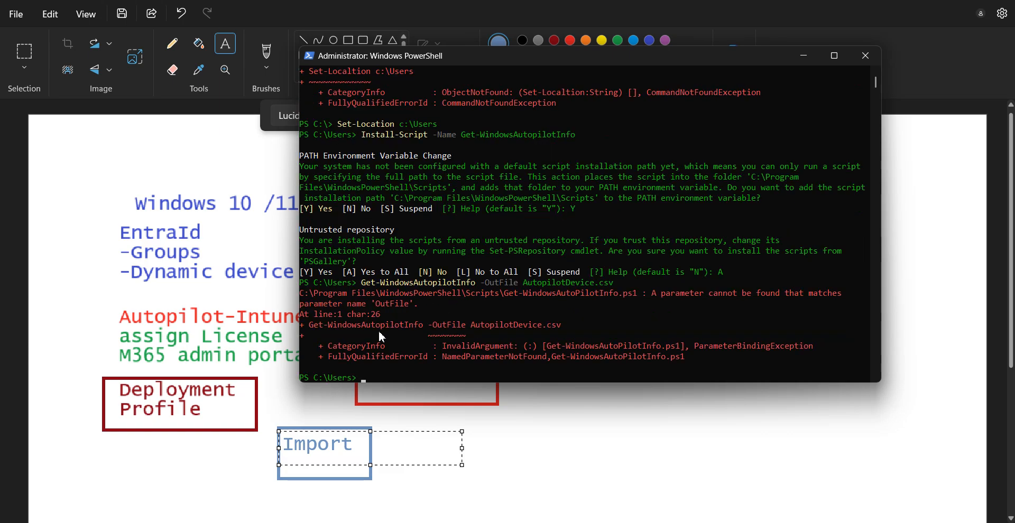
Step: Try the Get-WindowsAutopilotInfo export again with the -OutFile file name AutopilotUsers.csv
{"action": "key", "text": "Up"}
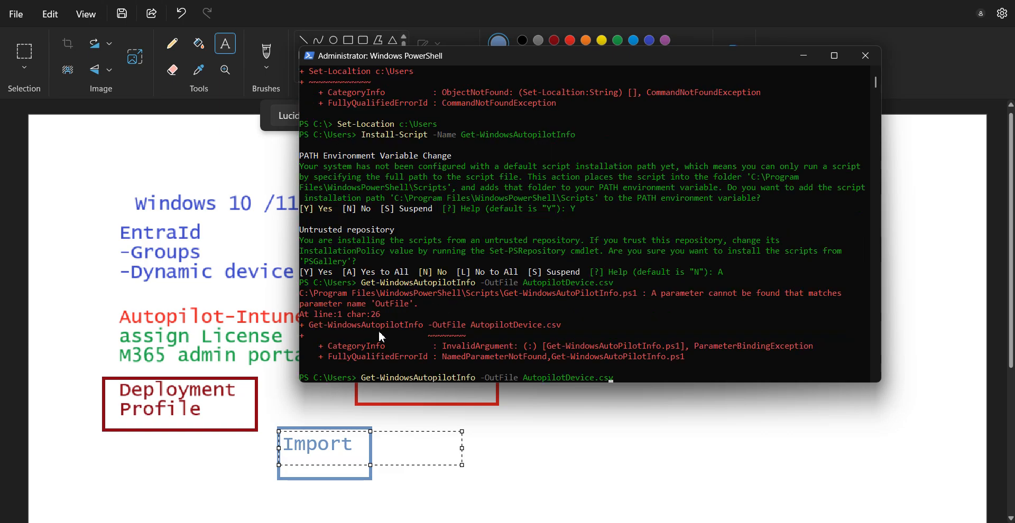
{"action": "key", "text": "Left"}
{"action": "key", "text": "Left"}
{"action": "key", "text": "Left"}
{"action": "key", "text": "Left"}
{"action": "key", "text": "BackSpace"}
{"action": "key", "text": "BackSpace"}
{"action": "key", "text": "BackSpace"}
{"action": "key", "text": "BackSpace"}
{"action": "key", "text": "BackSpace"}
{"action": "key", "text": "BackSpace"}
{"action": "type", "text": "Users"}
{"action": "key", "text": "Return"}
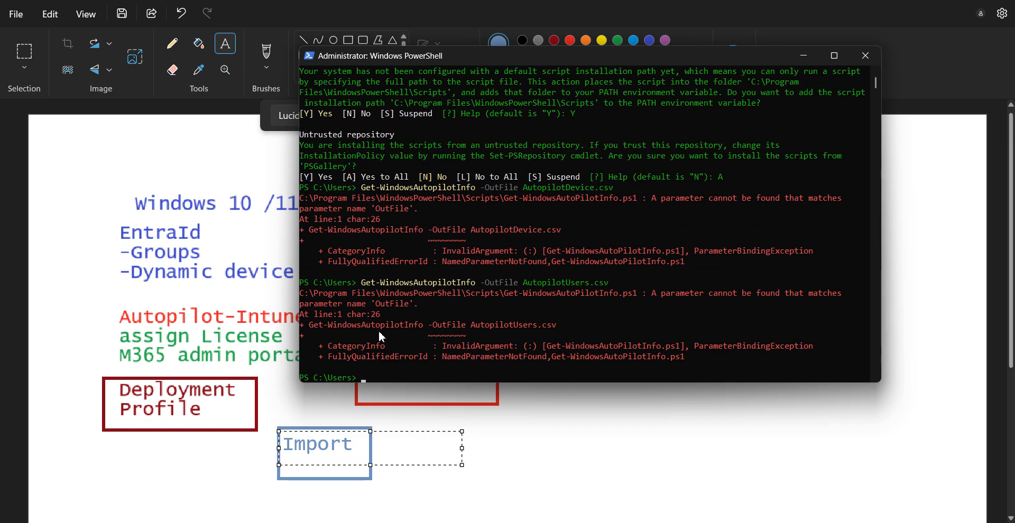
Step: Recall the Get-WindowsAutopilotInfo command, change its parameter to -OutputFile and run it to export the device information to AutopilotUsers.csv
{"action": "key", "text": "Up"}
{"action": "key", "text": "Left"}
{"action": "key", "text": "Left"}
{"action": "key", "text": "Left"}
{"action": "key", "text": "Left"}
{"action": "key", "text": "Left"}
{"action": "key", "text": "Left"}
{"action": "key", "text": "Left"}
{"action": "key", "text": "Left"}
{"action": "key", "text": "Left"}
{"action": "key", "text": "Left"}
{"action": "key", "text": "Left"}
{"action": "key", "text": "Left"}
{"action": "key", "text": "Left"}
{"action": "key", "text": "Left"}
{"action": "key", "text": "Left"}
{"action": "key", "text": "Left"}
{"action": "key", "text": "Left"}
{"action": "key", "text": "Left"}
{"action": "key", "text": "Left"}
{"action": "key", "text": "Left"}
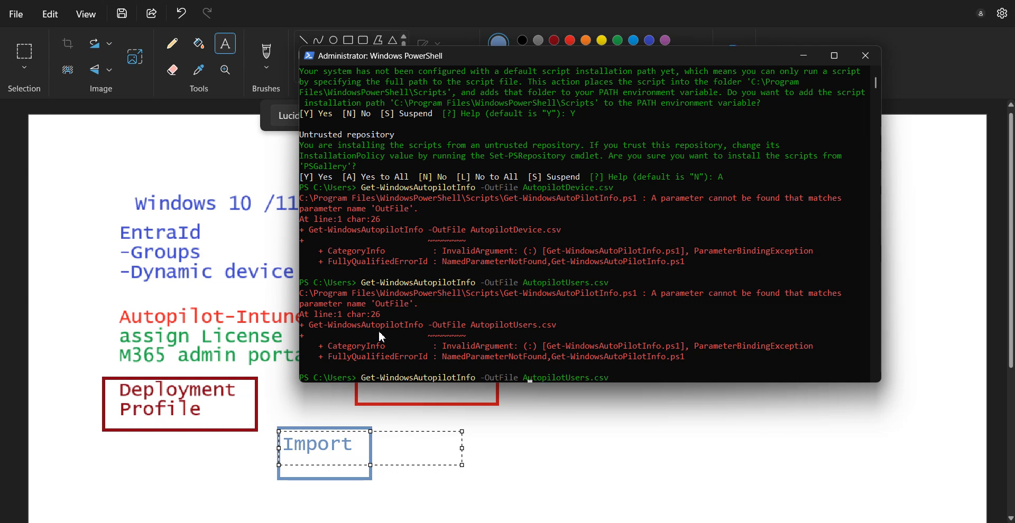
{"action": "type", "text": "put"}
{"action": "key", "text": "Return"}
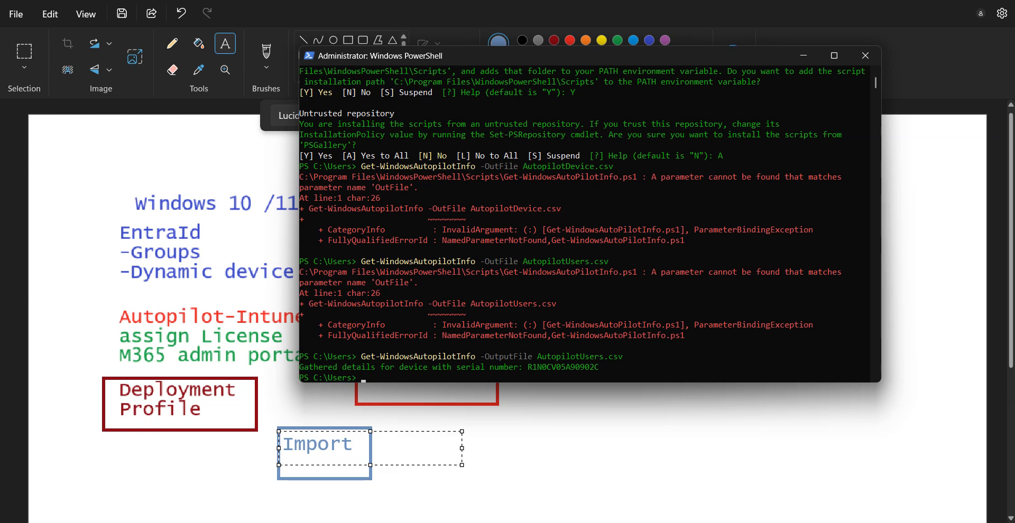
Step: Browse to C:\Users in File Explorer and open the exported AutopilotUsers file
{"action": "key", "text": "super+e"}
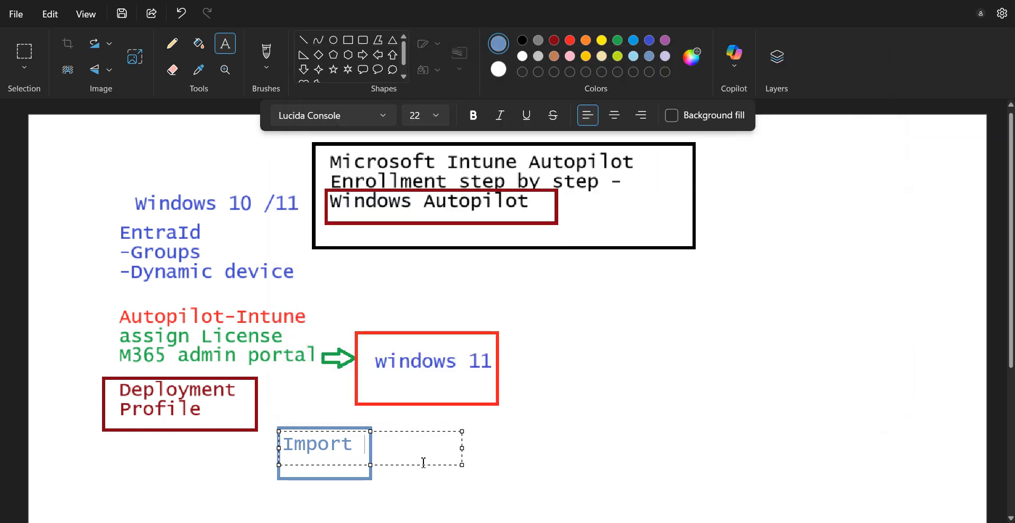
{"action": "left_click", "coordinate": [423, 460]}
{"action": "key", "text": "super+e"}
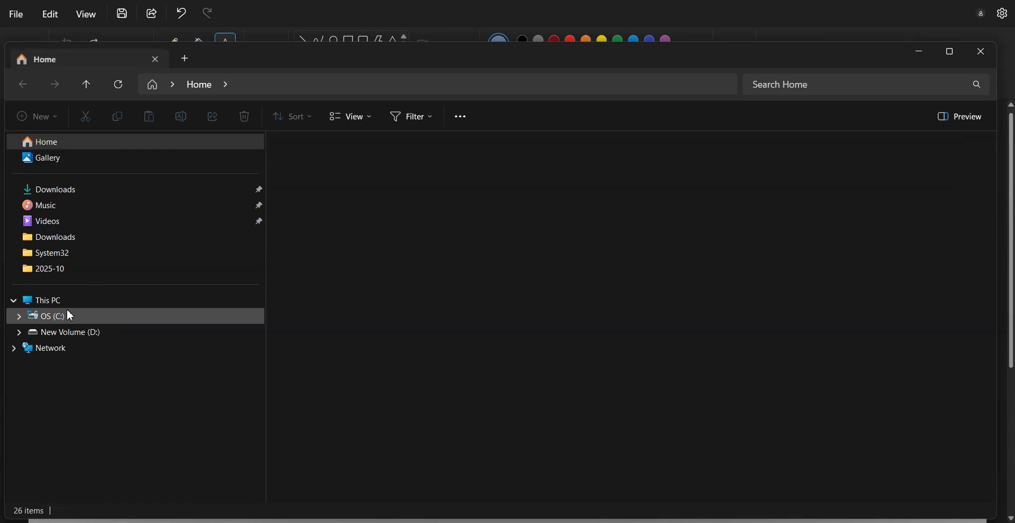
{"action": "left_click", "coordinate": [68, 310]}
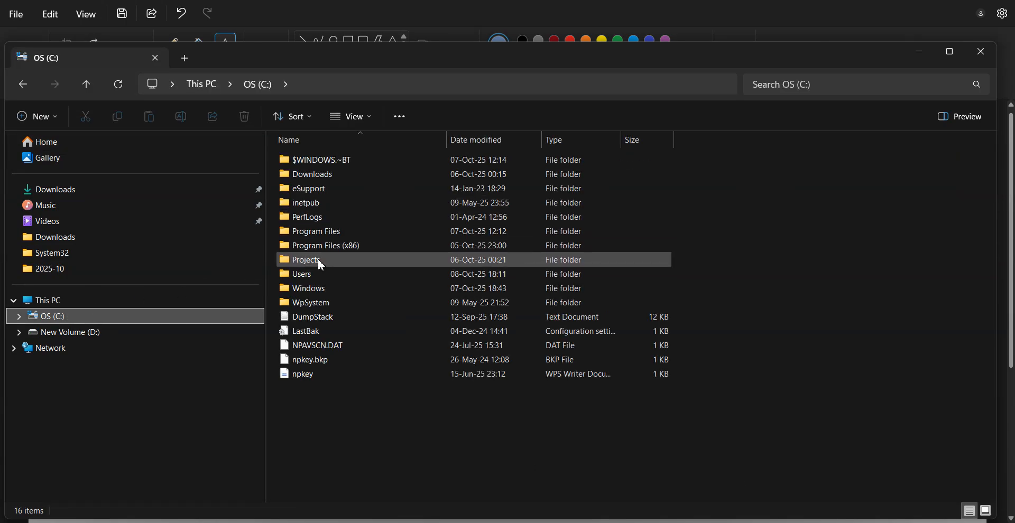
{"action": "double_click", "coordinate": [316, 274]}
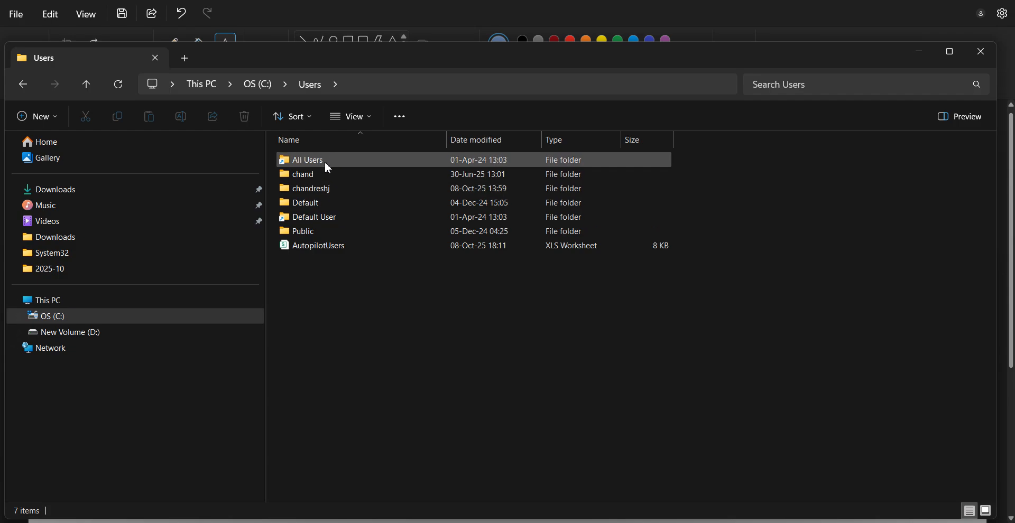
{"action": "double_click", "coordinate": [327, 244]}
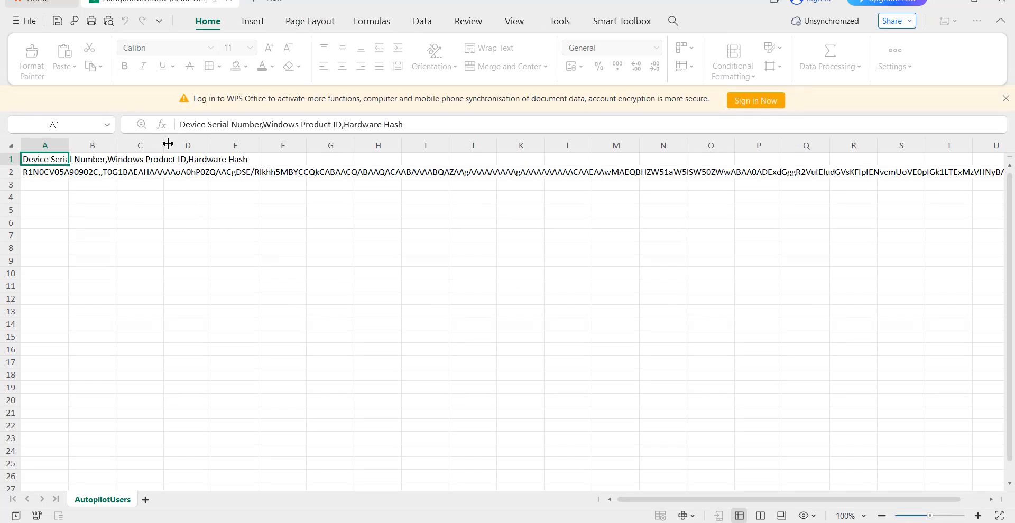
Step: Fit column A to its contents to inspect the exported device data, and close AutopilotUsers.csv without saving changes
{"action": "left_click", "coordinate": [151, 175]}
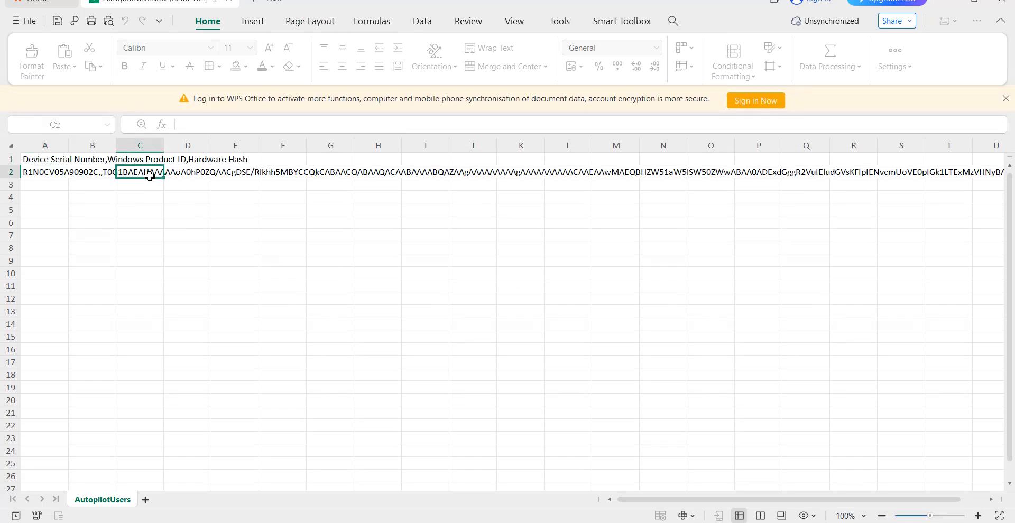
{"action": "double_click", "coordinate": [70, 146]}
{"action": "left_click", "coordinate": [74, 167]}
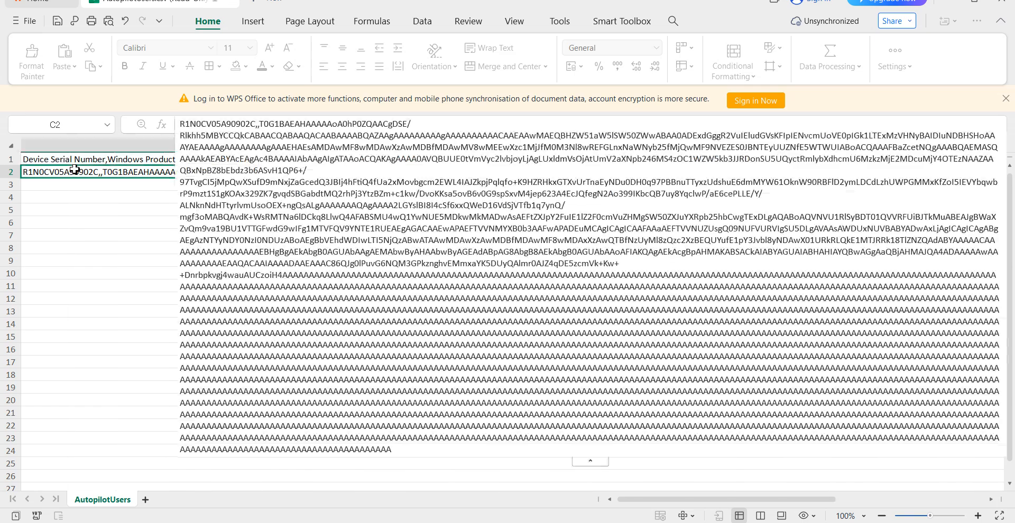
{"action": "left_click", "coordinate": [98, 185]}
{"action": "left_click", "coordinate": [1002, 3]}
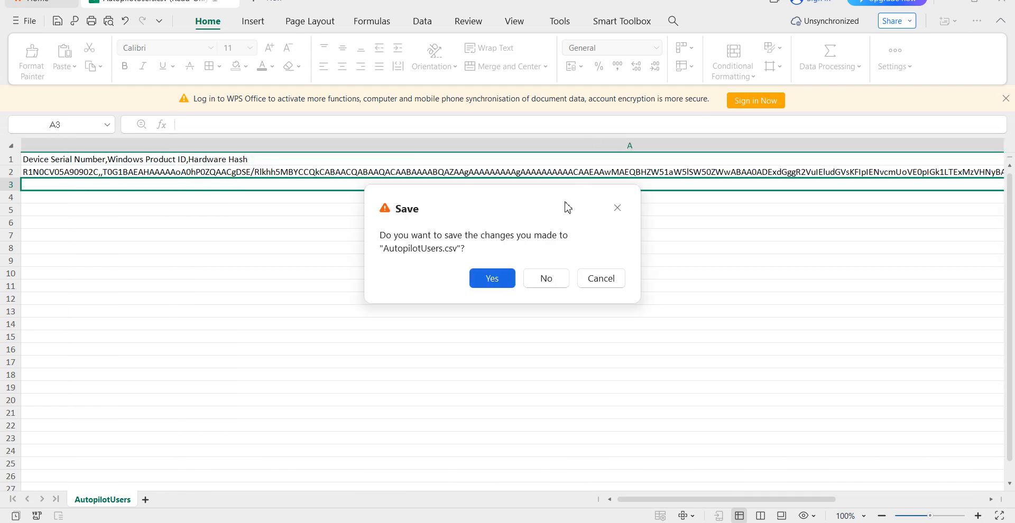
{"action": "left_click", "coordinate": [544, 279]}
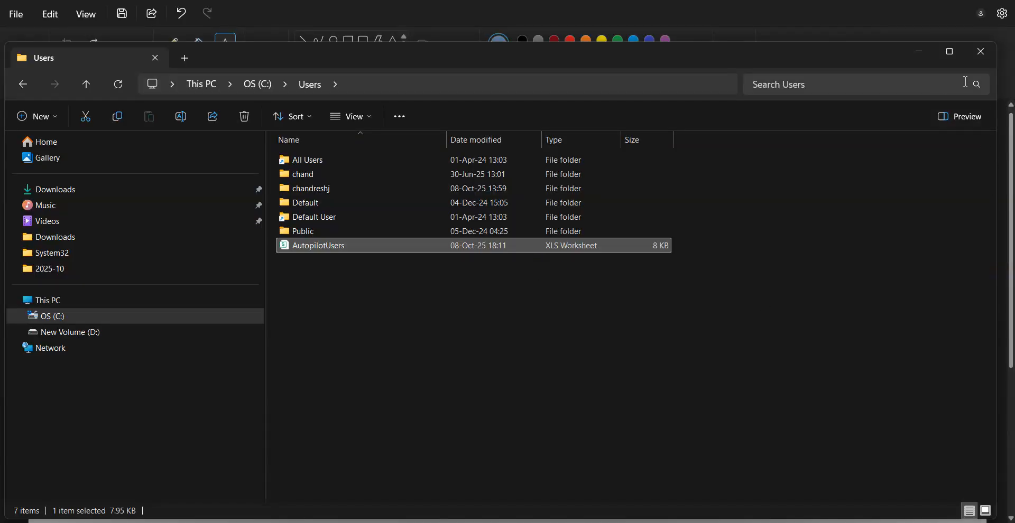
{"action": "left_click", "coordinate": [981, 60]}
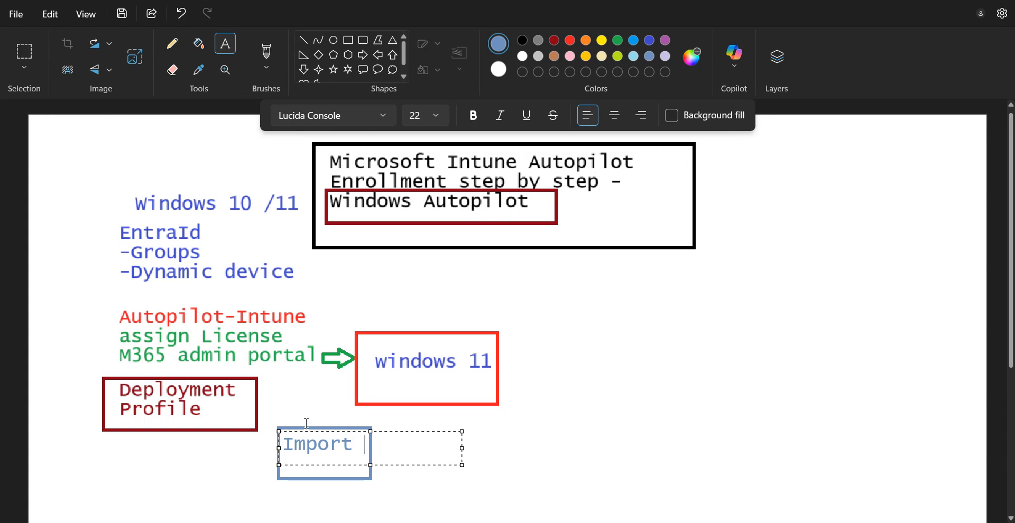
Step: Switch to the browser and review the Autopilot-Intune group's licenses and the device preparation policies under Intune's Windows enrollment
{"action": "key", "text": "alt+Tab"}
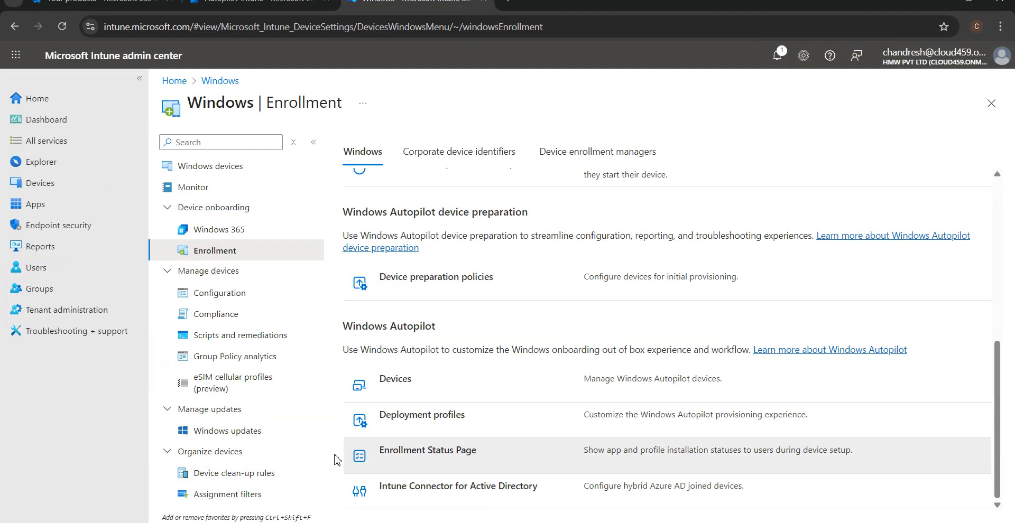
{"action": "left_click", "coordinate": [253, 3]}
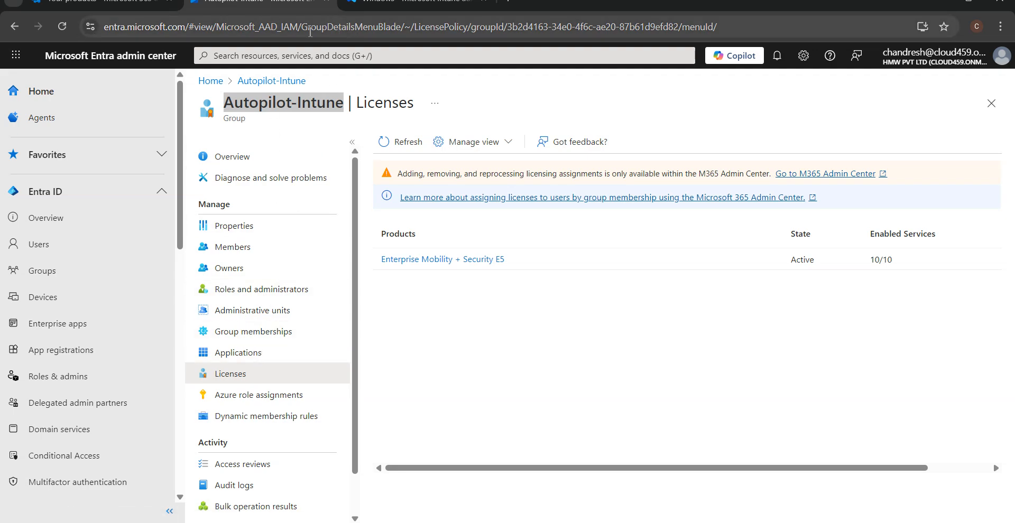
{"action": "left_click", "coordinate": [404, 9]}
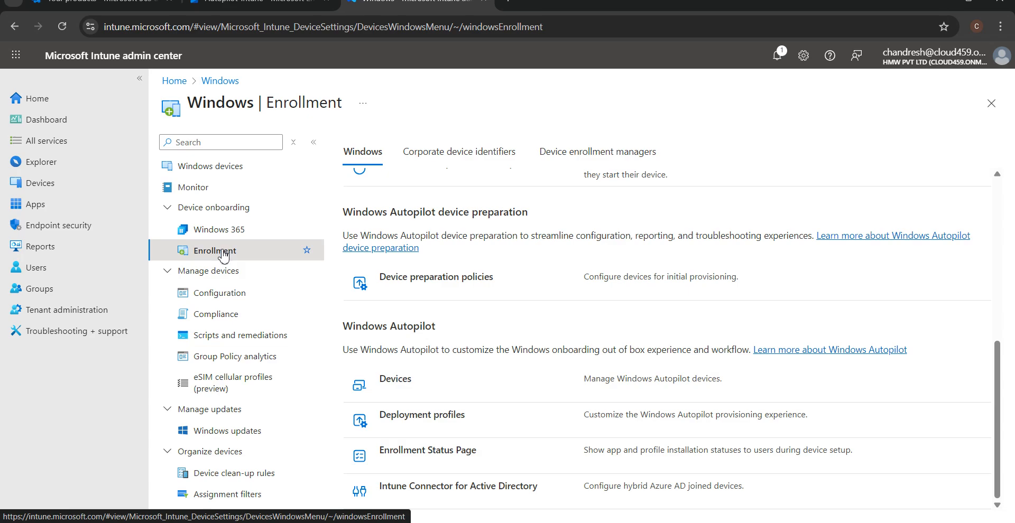
{"action": "left_click", "coordinate": [404, 279]}
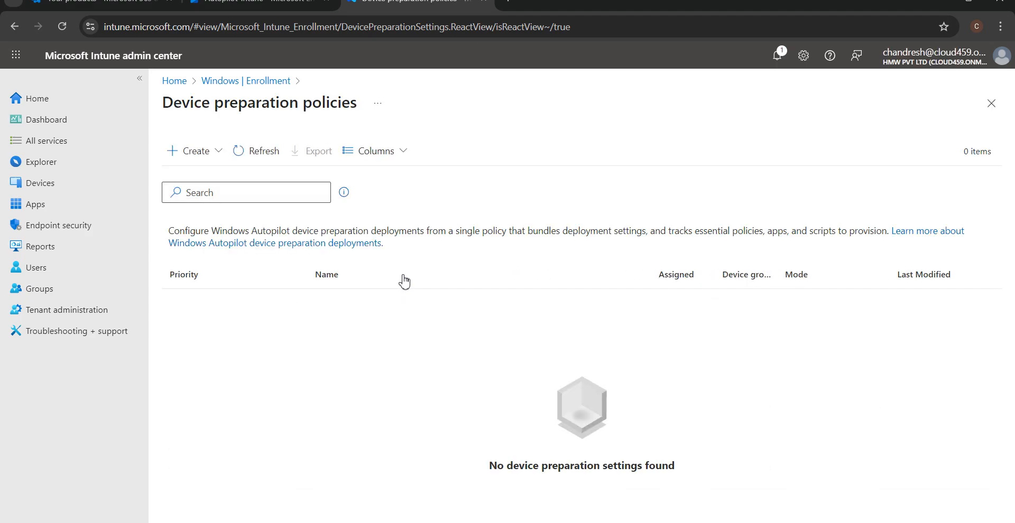
{"action": "left_click", "coordinate": [213, 83]}
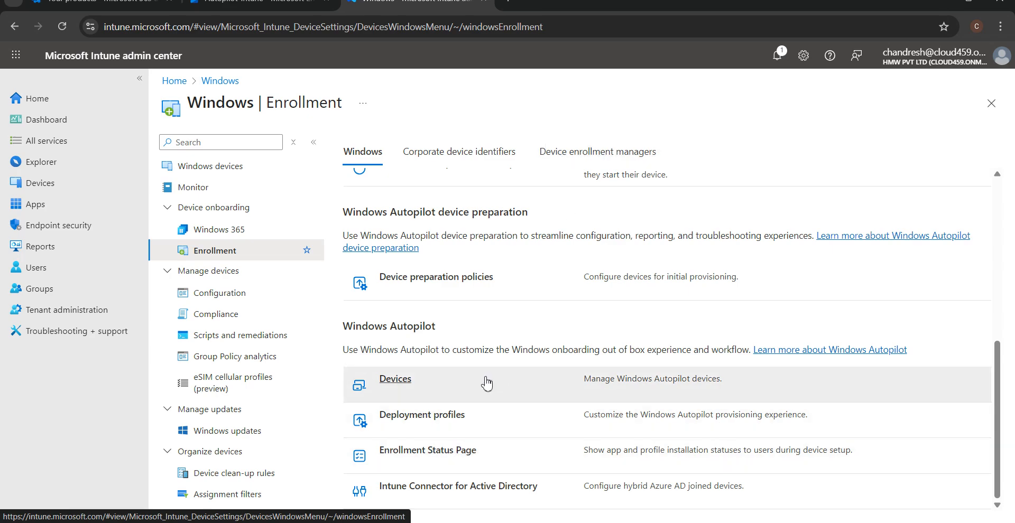
{"action": "left_click_drag", "start_coordinate": [1001, 430], "coordinate": [977, 259]}
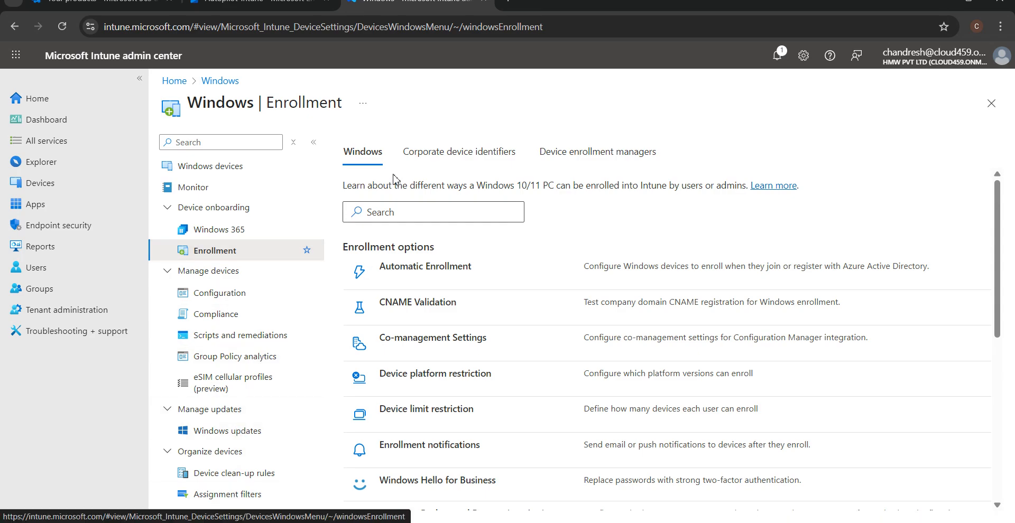
Step: Search the Windows section's navigation for Deployment and look over the Windows Autopilot enrollment options
{"action": "left_click", "coordinate": [246, 143]}
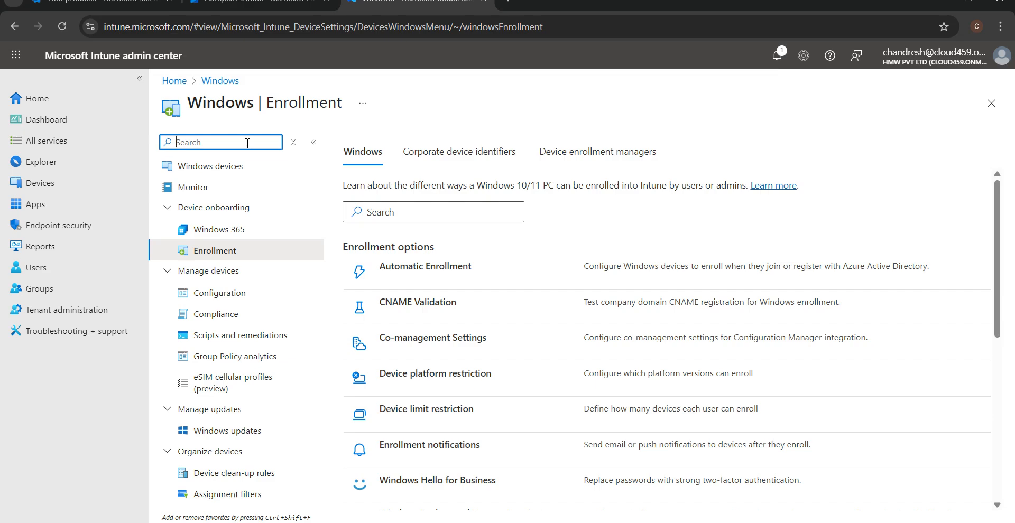
{"action": "type", "text": "DEploy"}
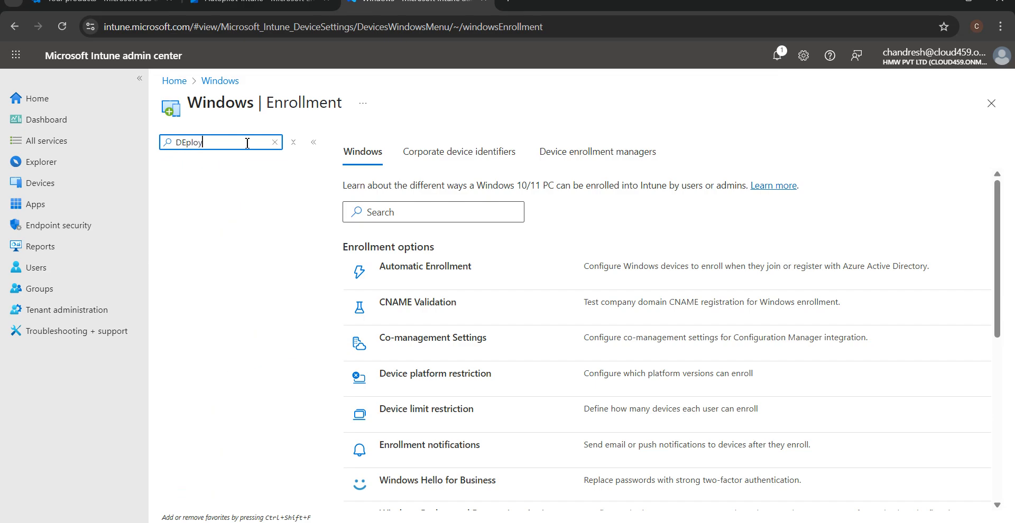
{"action": "key", "text": "BackSpace"}
{"action": "key", "text": "BackSpace"}
{"action": "key", "text": "BackSpace"}
{"action": "key", "text": "BackSpace"}
{"action": "key", "text": "BackSpace"}
{"action": "type", "text": "eplo"}
{"action": "scroll", "coordinate": [420, 424], "scroll_direction": "down", "scroll_amount": 8}
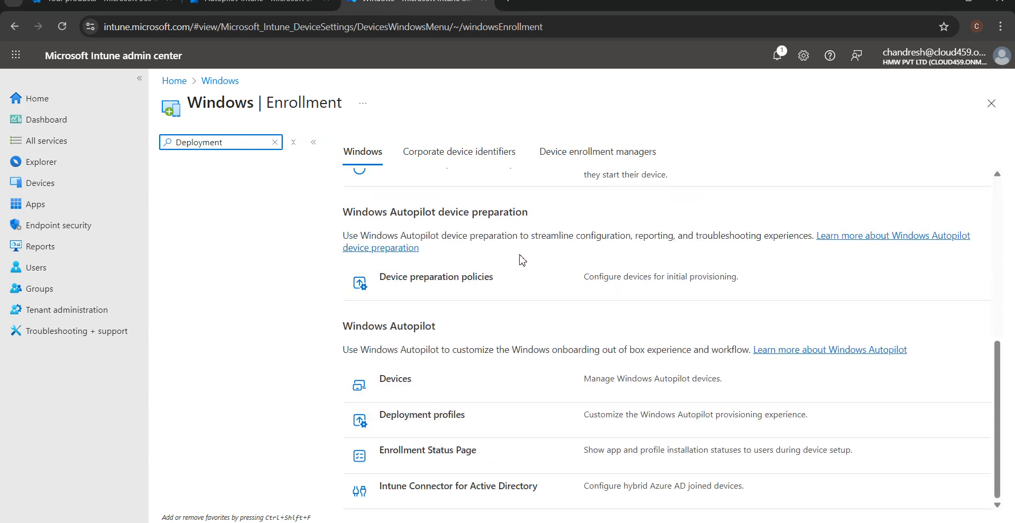
Step: Import AutopilotUsers.csv from C:\Users on the Windows Autopilot devices page
{"action": "left_click", "coordinate": [475, 289]}
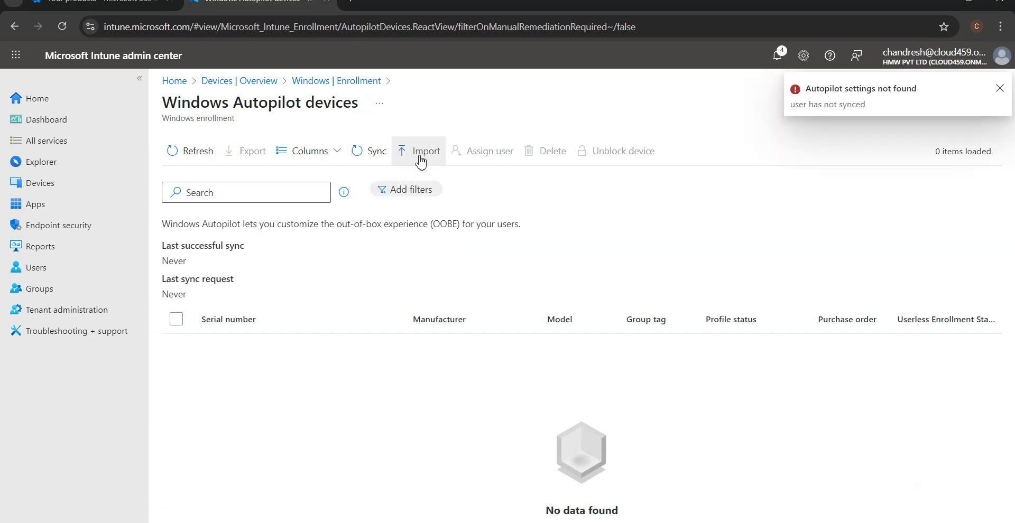
{"action": "left_click", "coordinate": [421, 154]}
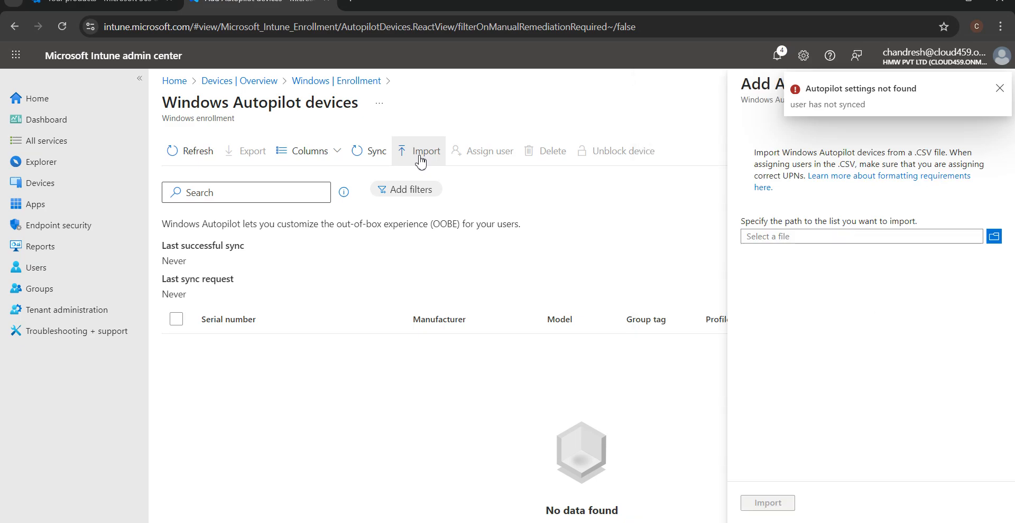
{"action": "left_click", "coordinate": [828, 238]}
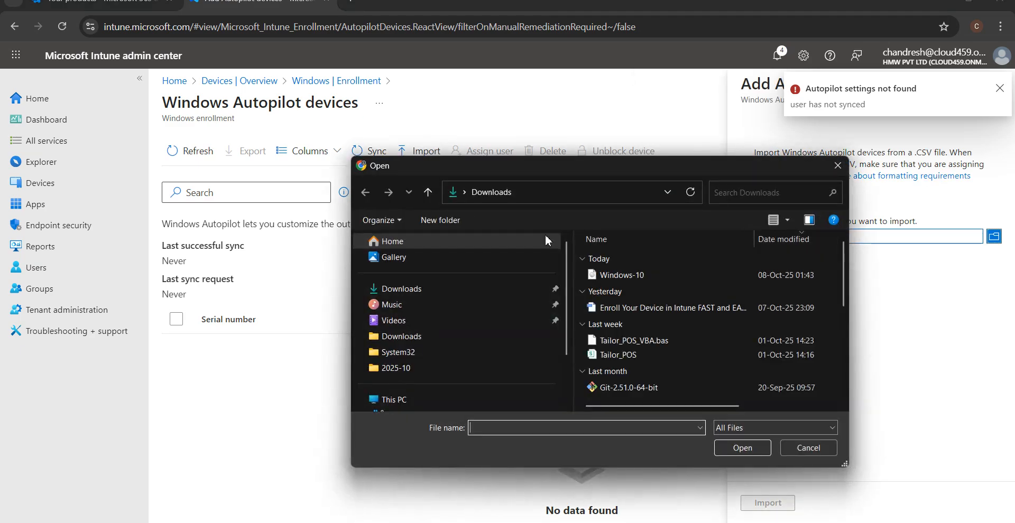
{"action": "left_click", "coordinate": [412, 401]}
{"action": "double_click", "coordinate": [662, 276]}
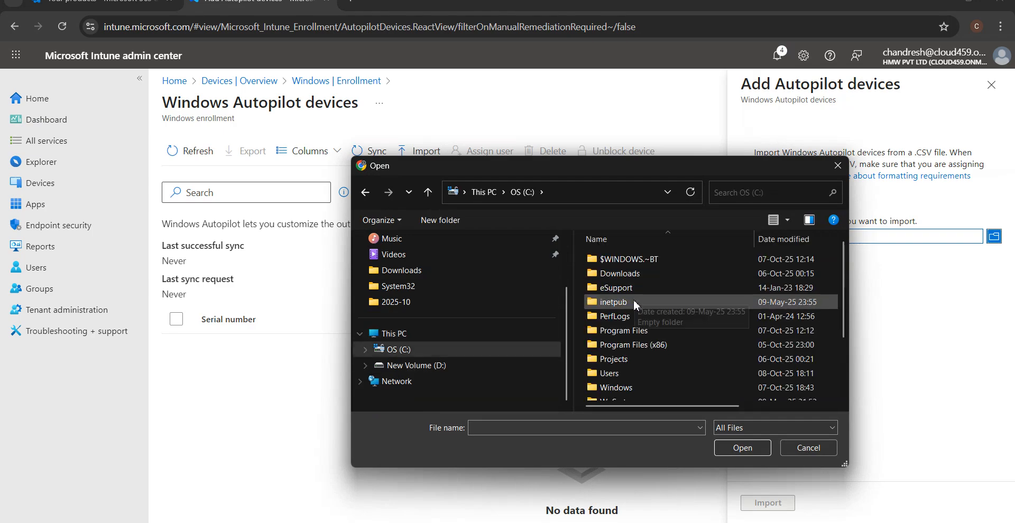
{"action": "double_click", "coordinate": [616, 365]}
{"action": "left_click", "coordinate": [629, 346]}
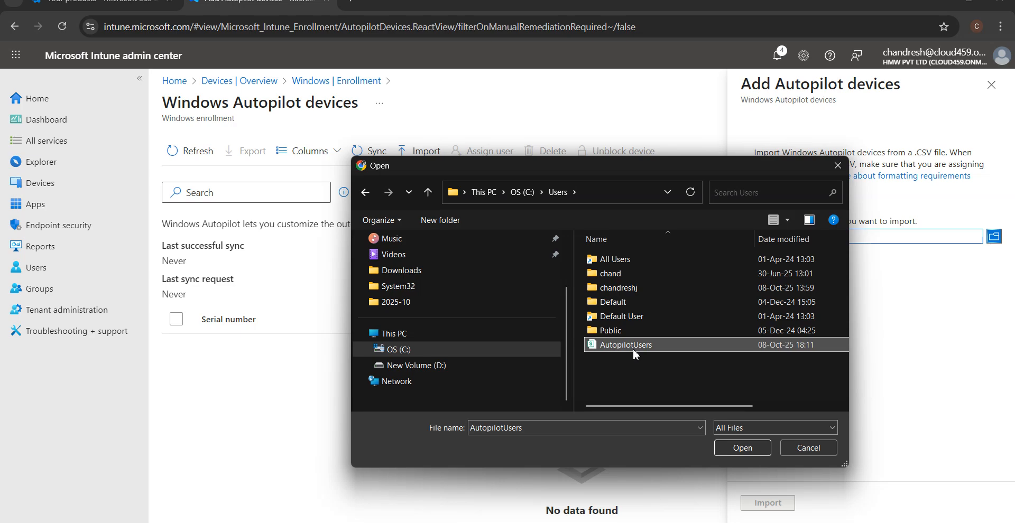
{"action": "left_click", "coordinate": [743, 448]}
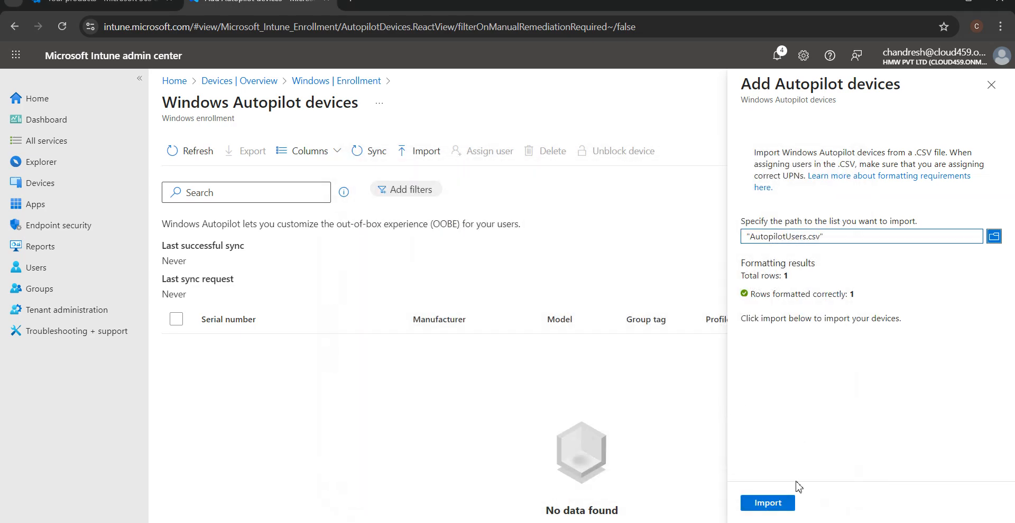
{"action": "left_click", "coordinate": [771, 503]}
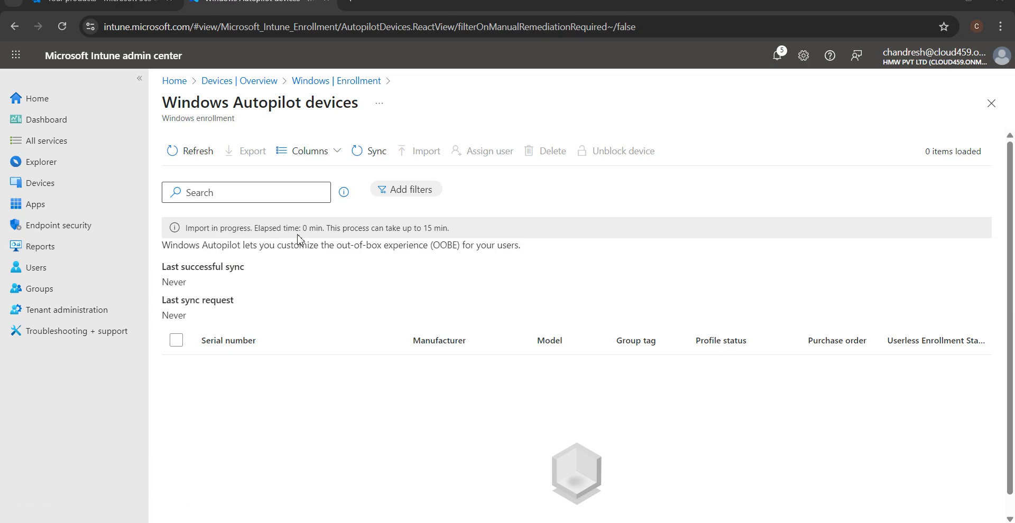
{"action": "left_click_drag", "start_coordinate": [167, 247], "coordinate": [571, 259]}
{"action": "left_click", "coordinate": [574, 262]}
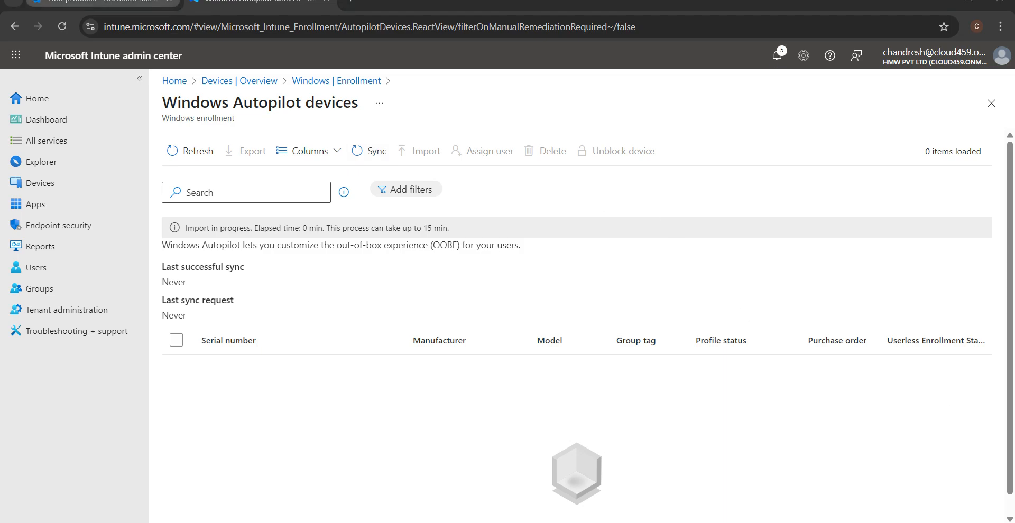
{"action": "left_click", "coordinate": [96, 2]}
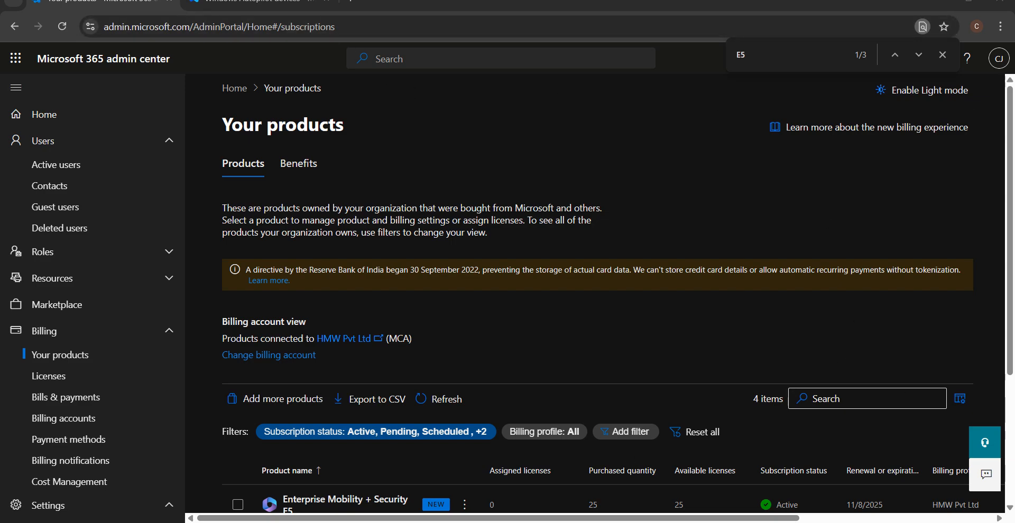
{"action": "left_click", "coordinate": [847, 522]}
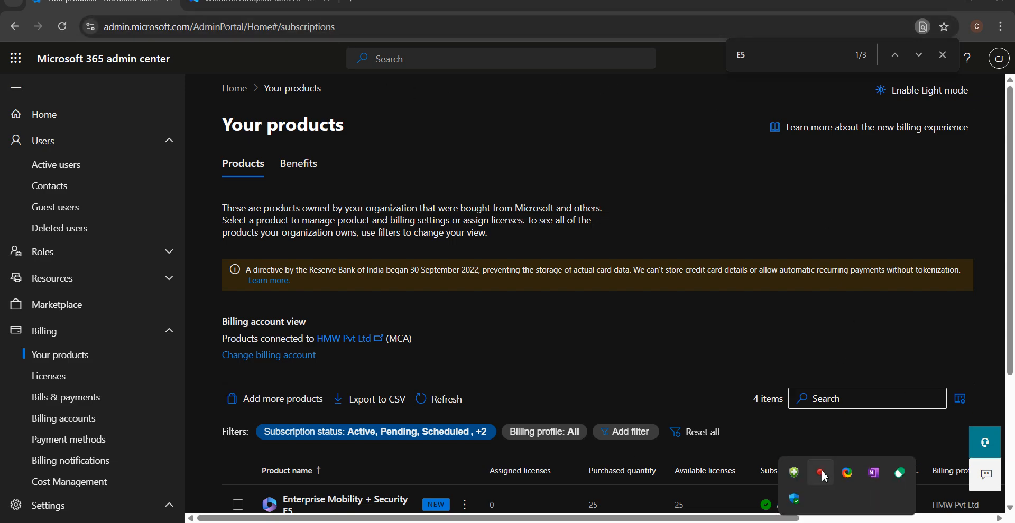
{"action": "right_click", "coordinate": [821, 472]}
{"action": "left_click", "coordinate": [801, 448]}
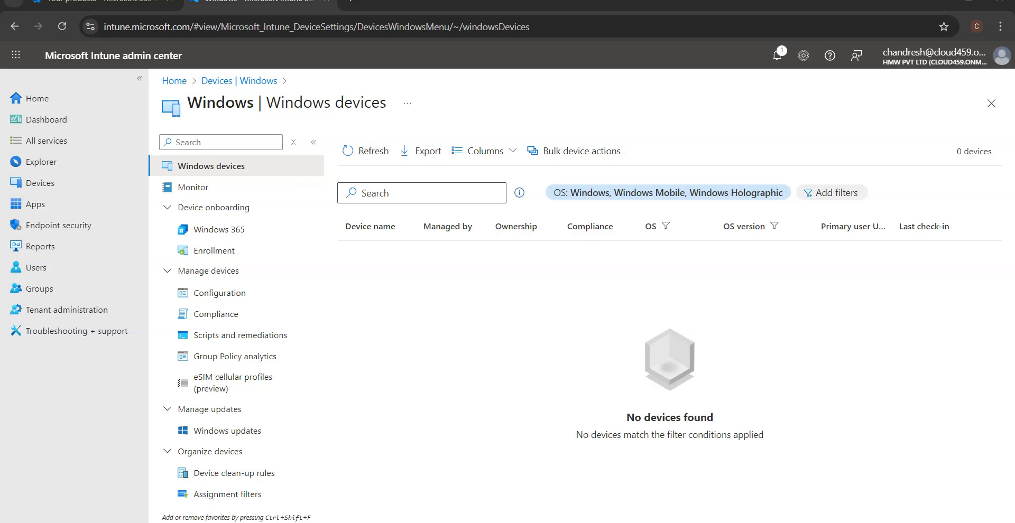
Step: Search Windows for Reset this PC and open the Recovery settings that offer the reset option
{"action": "key", "text": "super+s"}
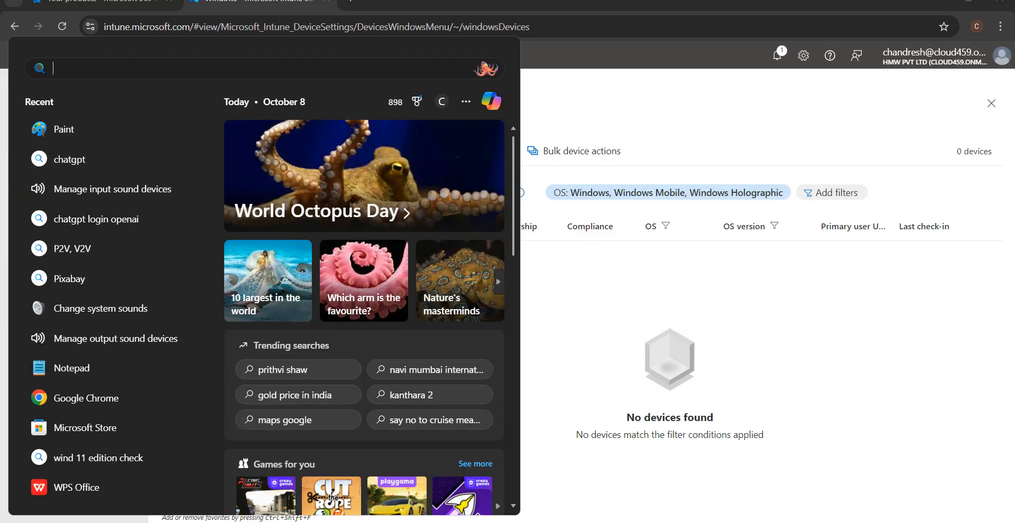
{"action": "type", "text": "Reset"}
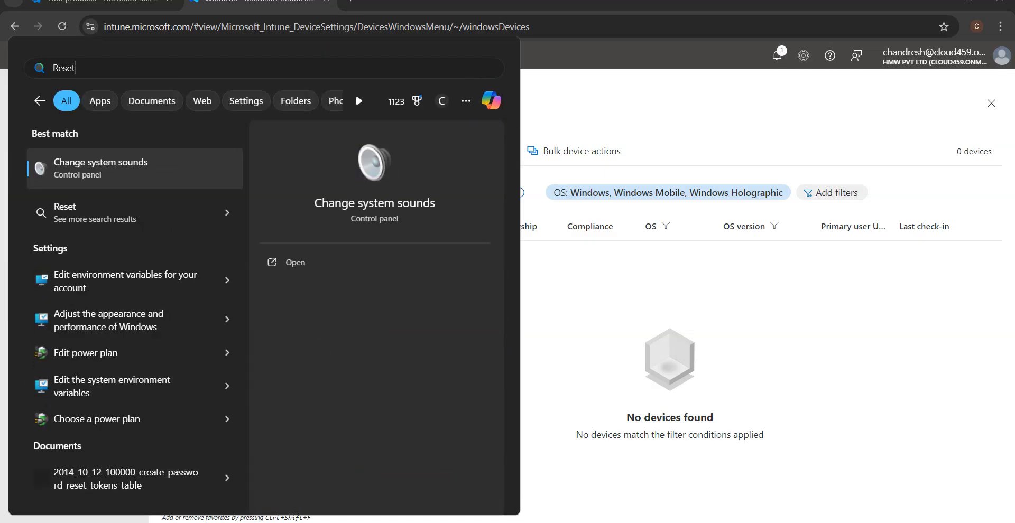
{"action": "type", "text": " this PC"}
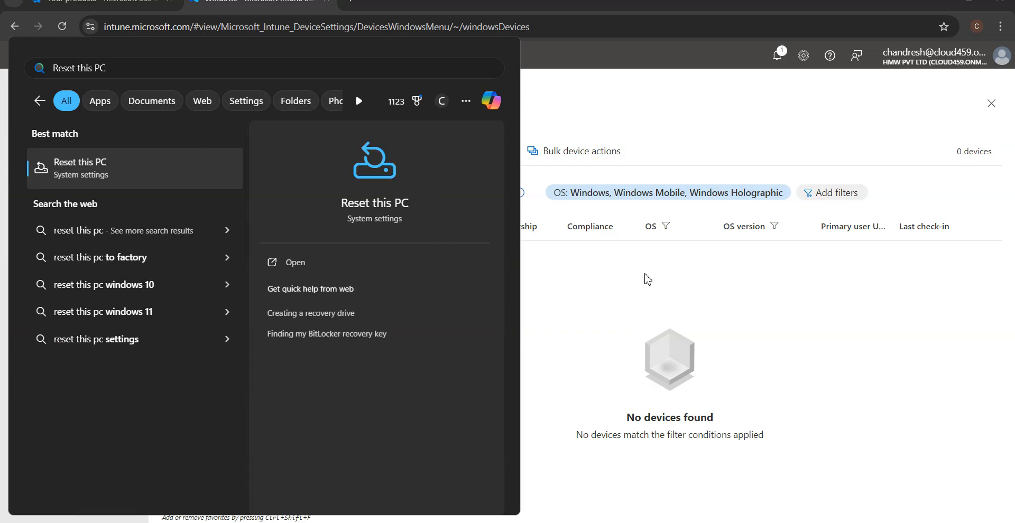
{"action": "left_click", "coordinate": [287, 263]}
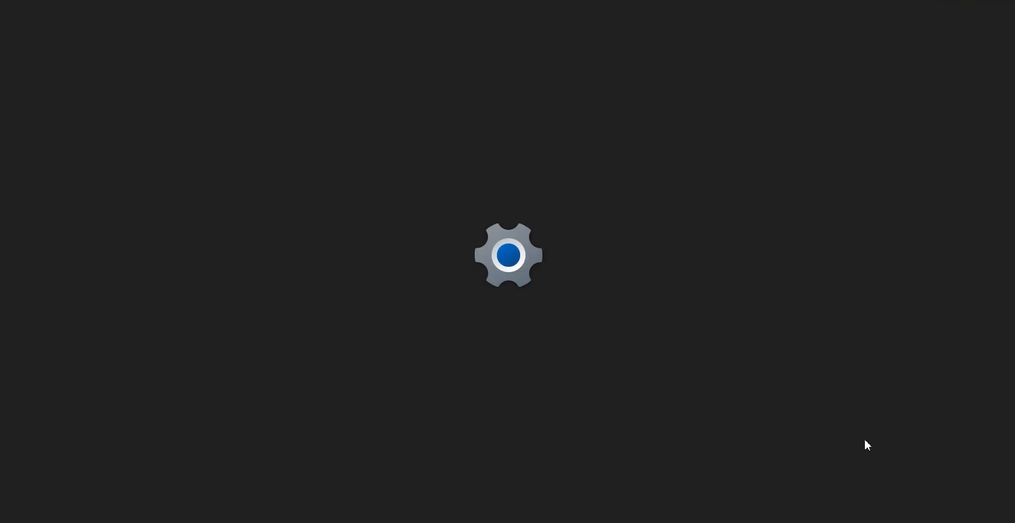
{"action": "left_click", "coordinate": [847, 522]}
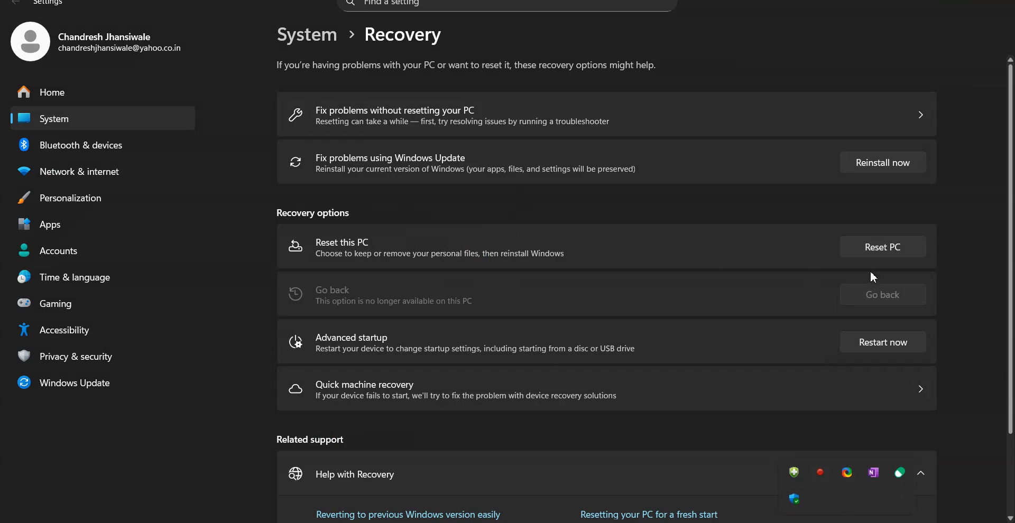
Step: Review the Autopilot enrollment notes in Paint and the Microsoft 365 admin center's product subscriptions, and return to Intune's Windows devices page
{"action": "left_click", "coordinate": [289, 522]}
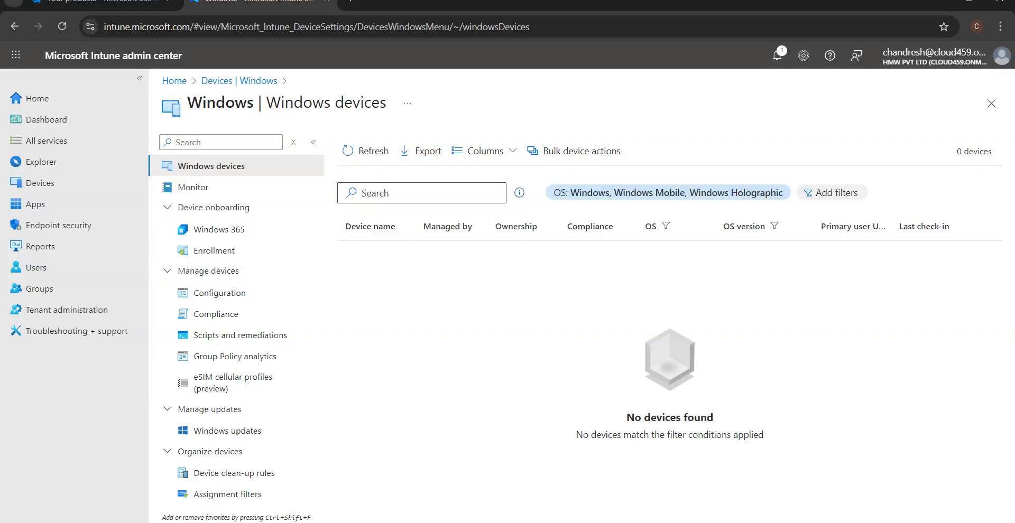
{"action": "left_click", "coordinate": [297, 522]}
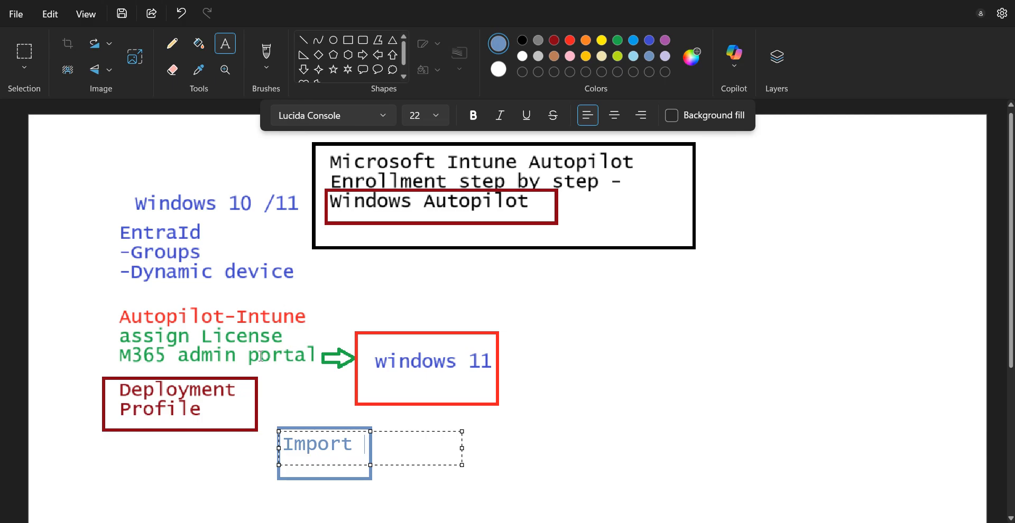
{"action": "key", "text": "alt+Tab"}
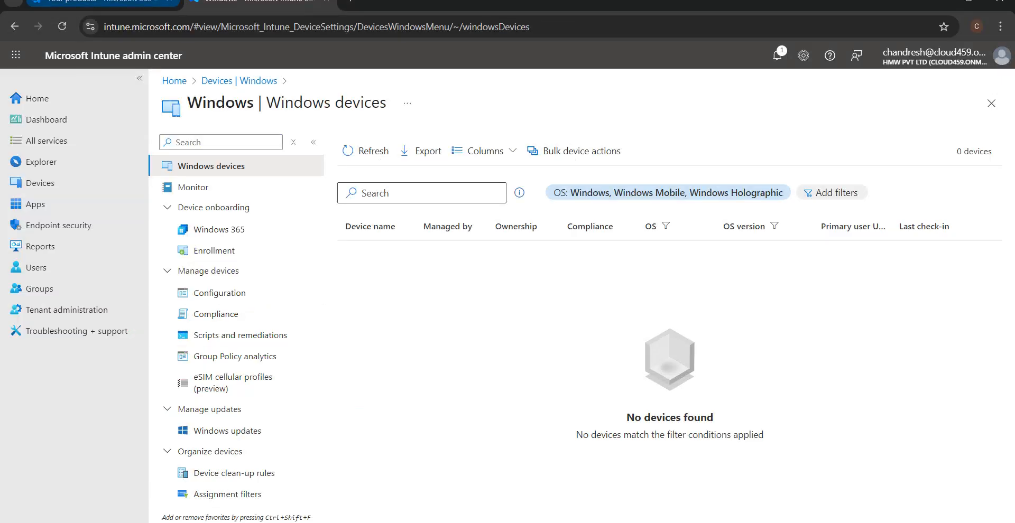
{"action": "left_click", "coordinate": [103, 2]}
{"action": "scroll", "coordinate": [591, 376], "scroll_direction": "down", "scroll_amount": 3}
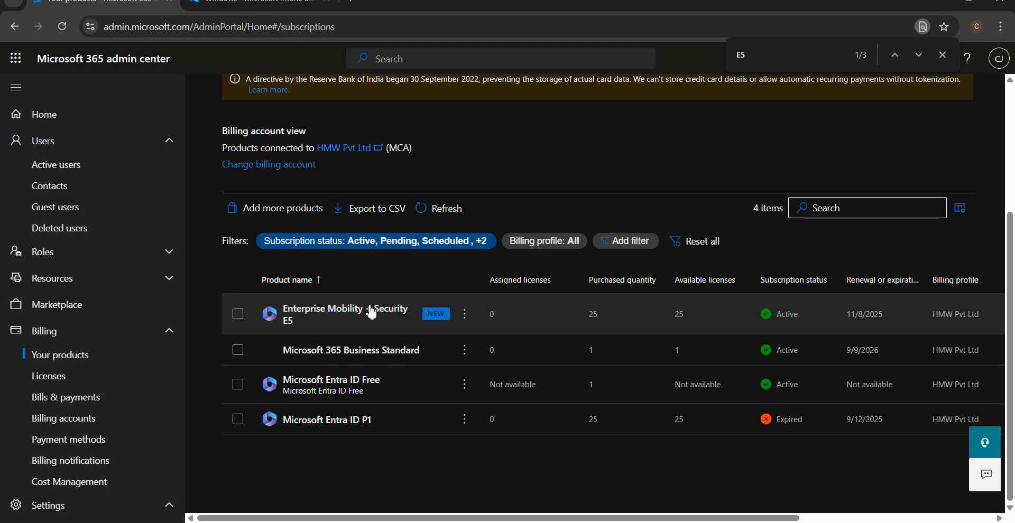
{"action": "left_click", "coordinate": [275, 3]}
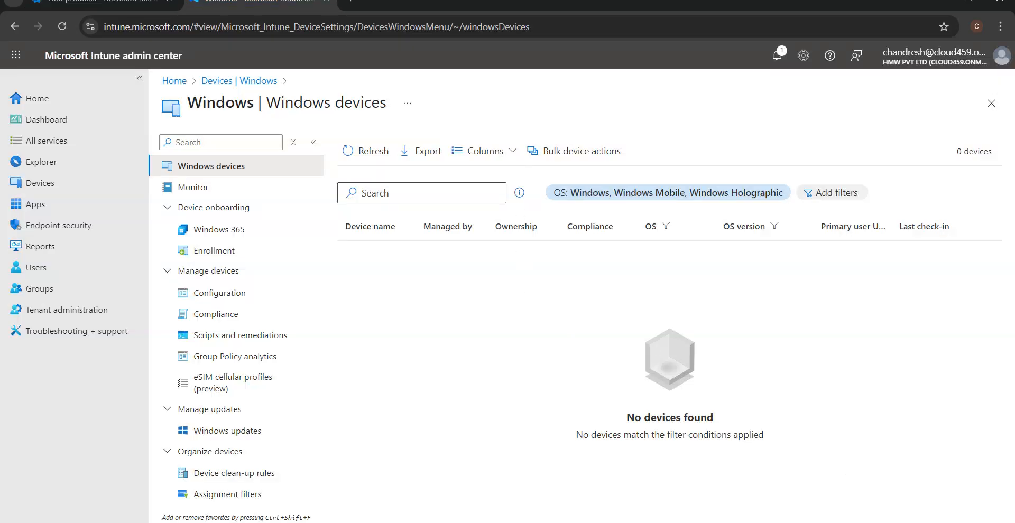
{"action": "left_click", "coordinate": [847, 522]}
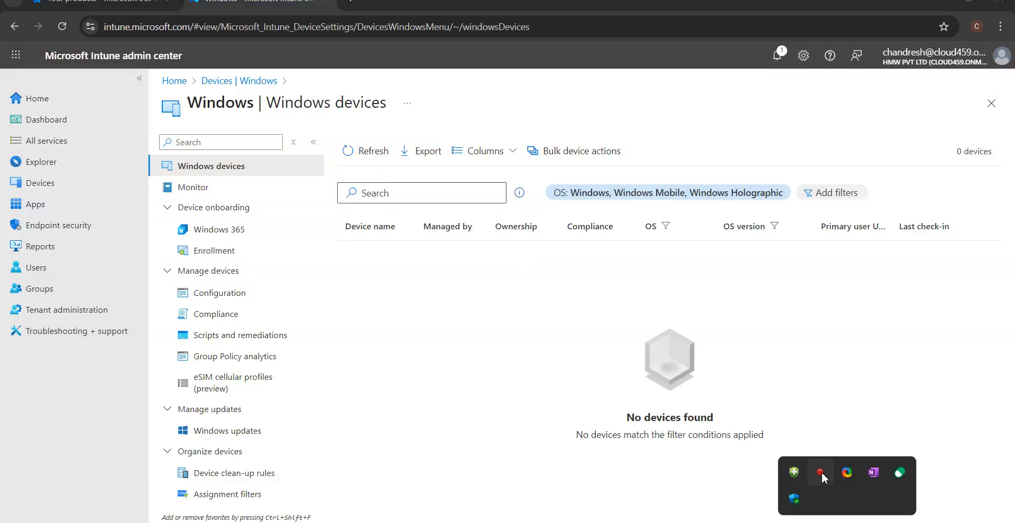